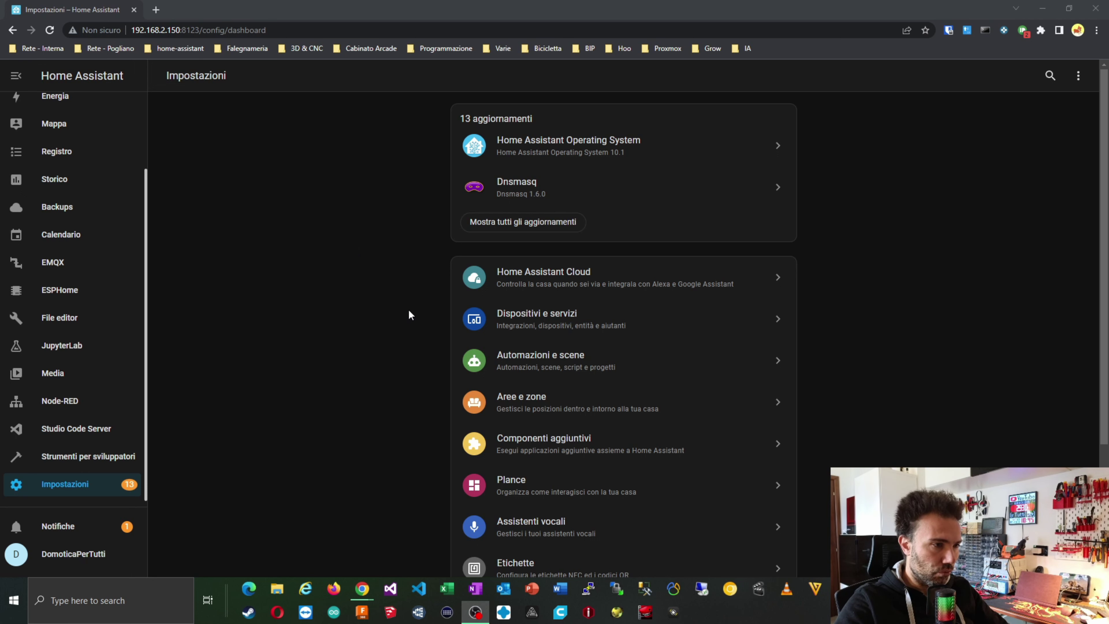
- Check the installed Home Assistant version on the Informazioni page and return to the main settings
scroll(409, 312, down, 4)
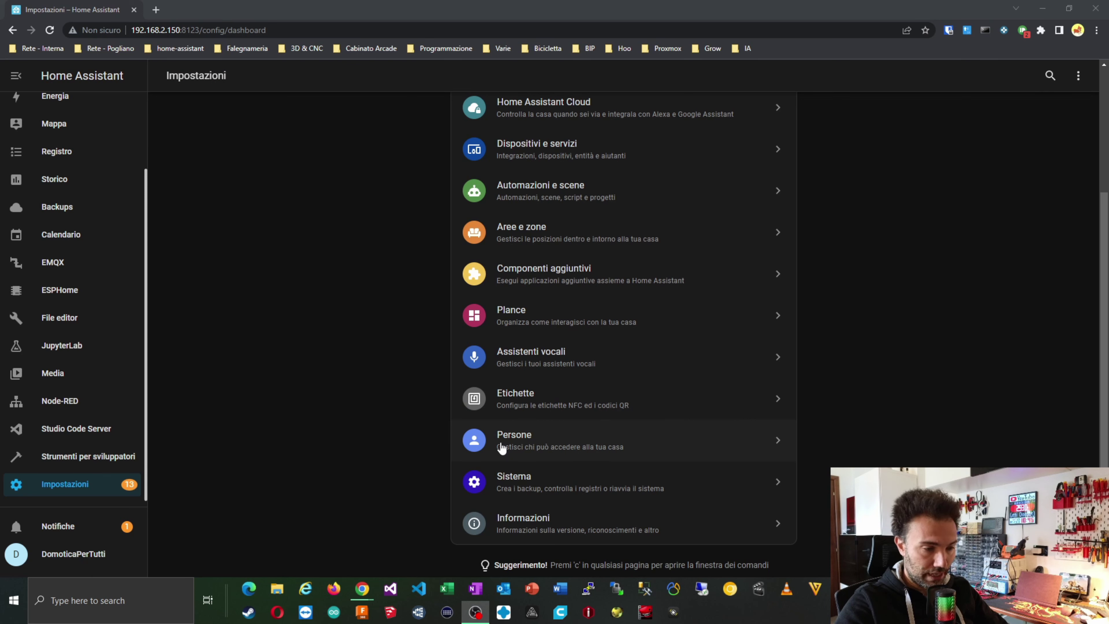
click(522, 481)
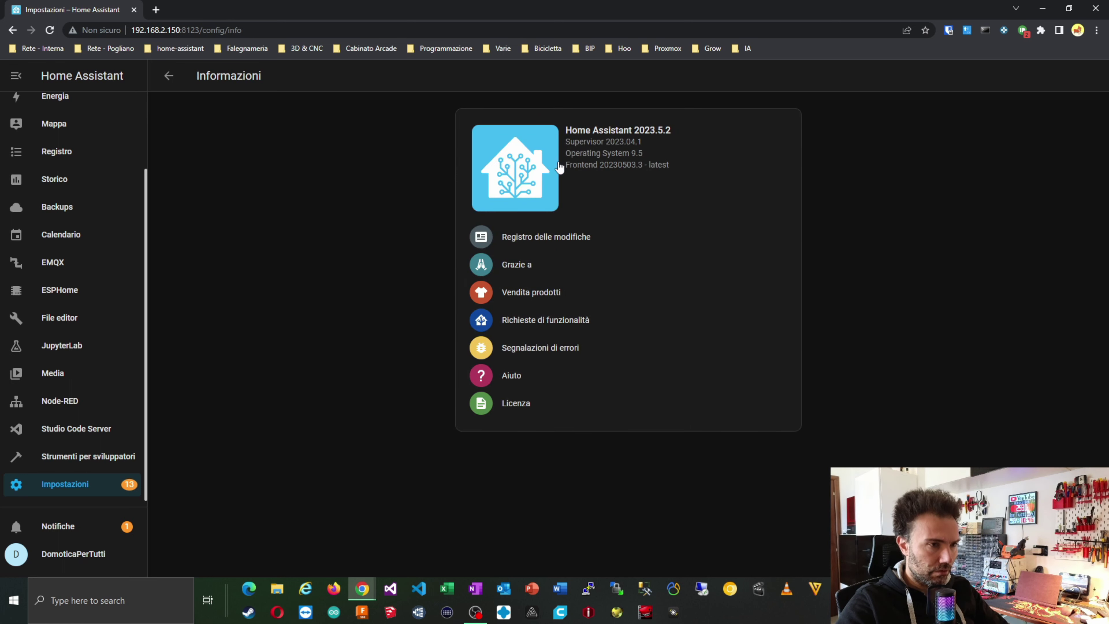
drag(565, 131, 659, 129)
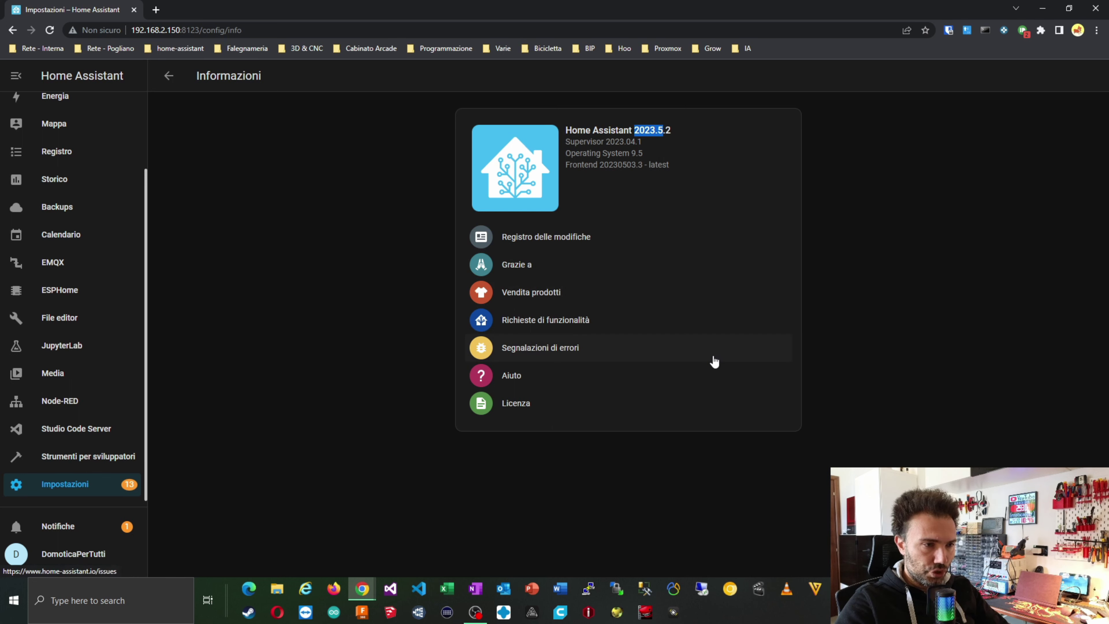
click(169, 76)
- Review the Home Assistant voice assistant's conversation agent, speech recognition and speech synthesis settings, and close it without changes
scroll(591, 316, down, 4)
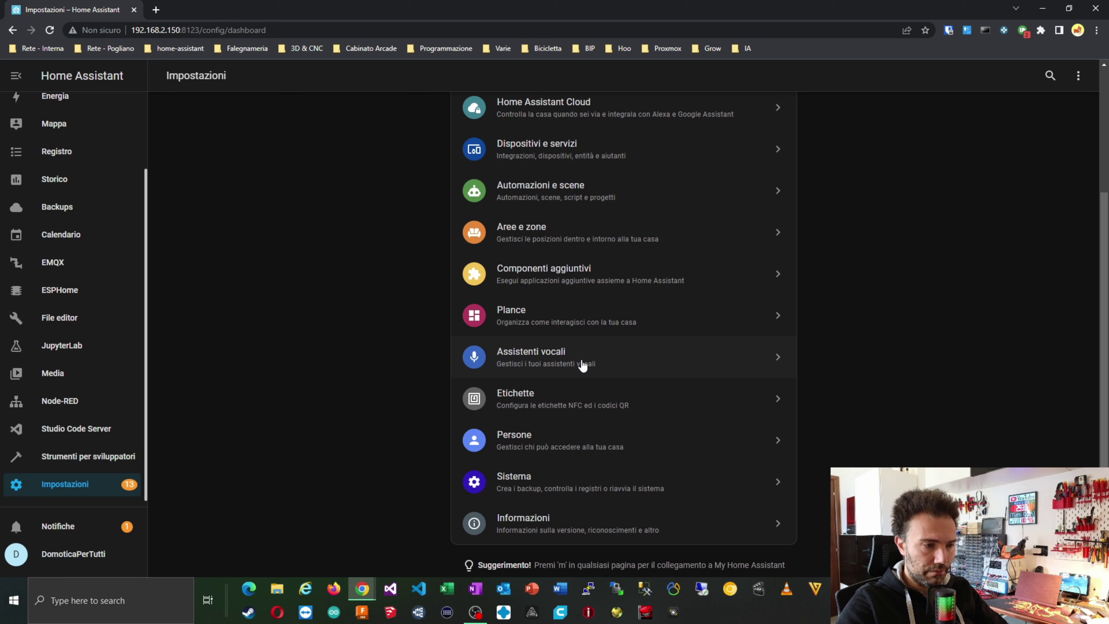
click(519, 357)
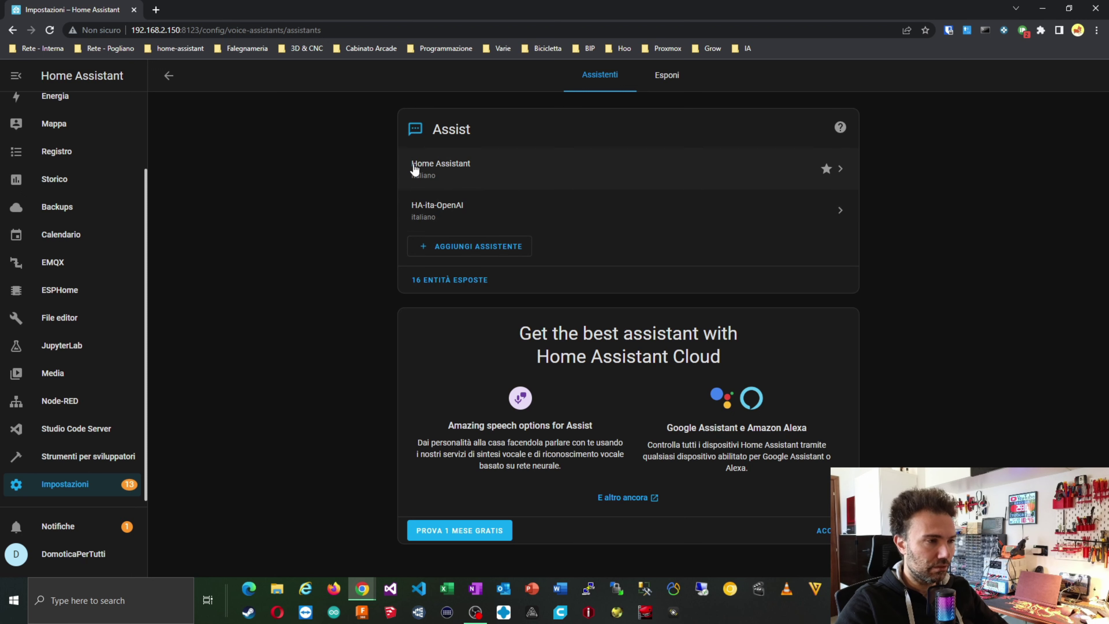
click(467, 180)
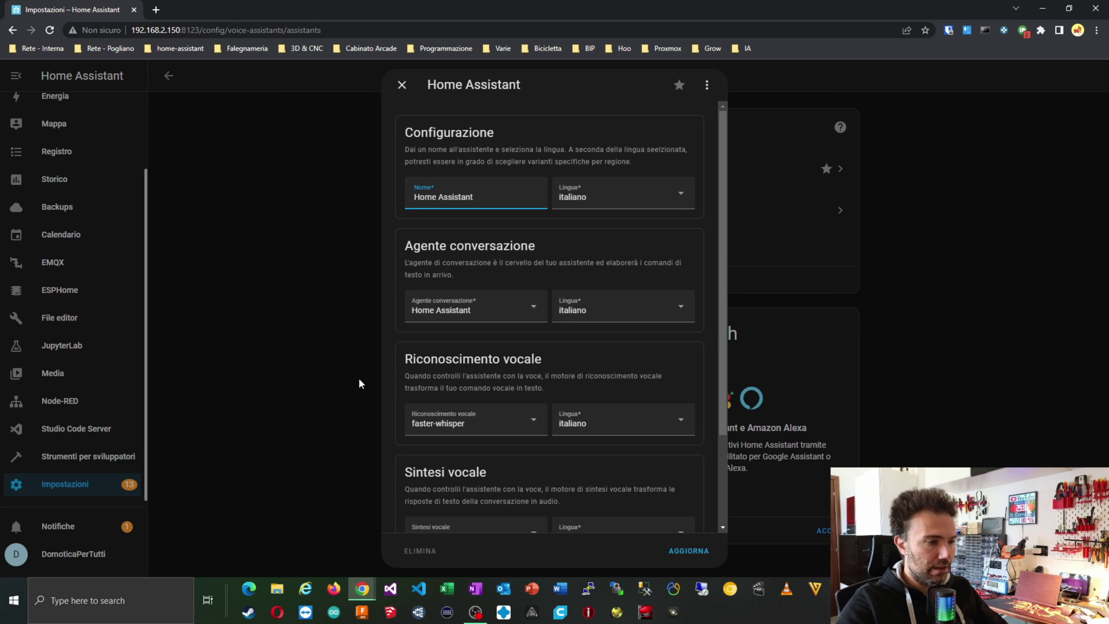
scroll(411, 397, down, 1)
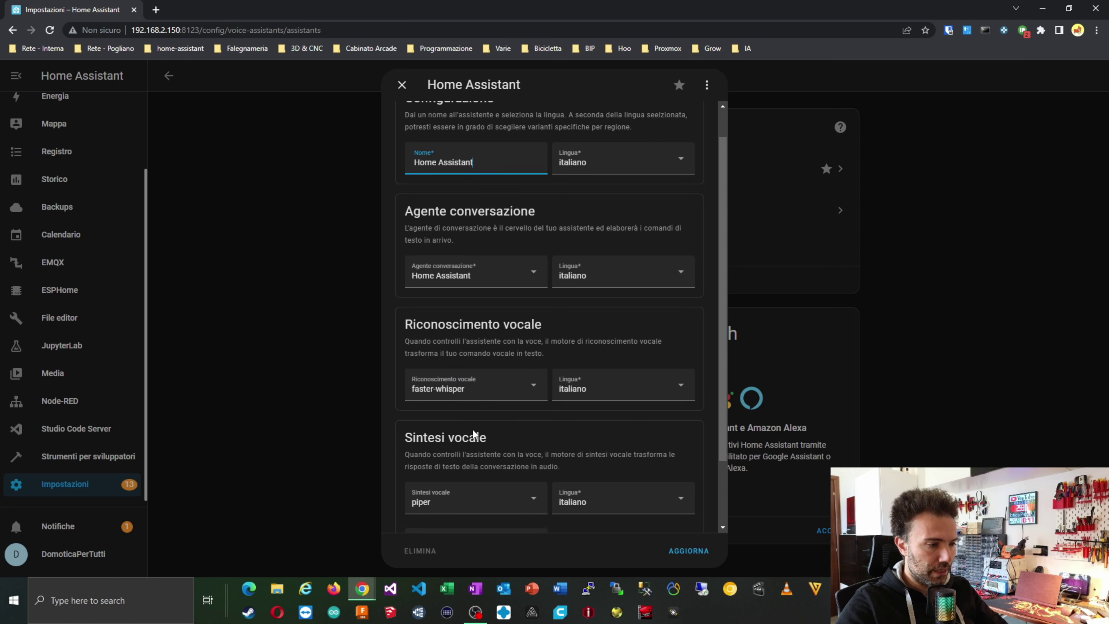
scroll(474, 433, down, 2)
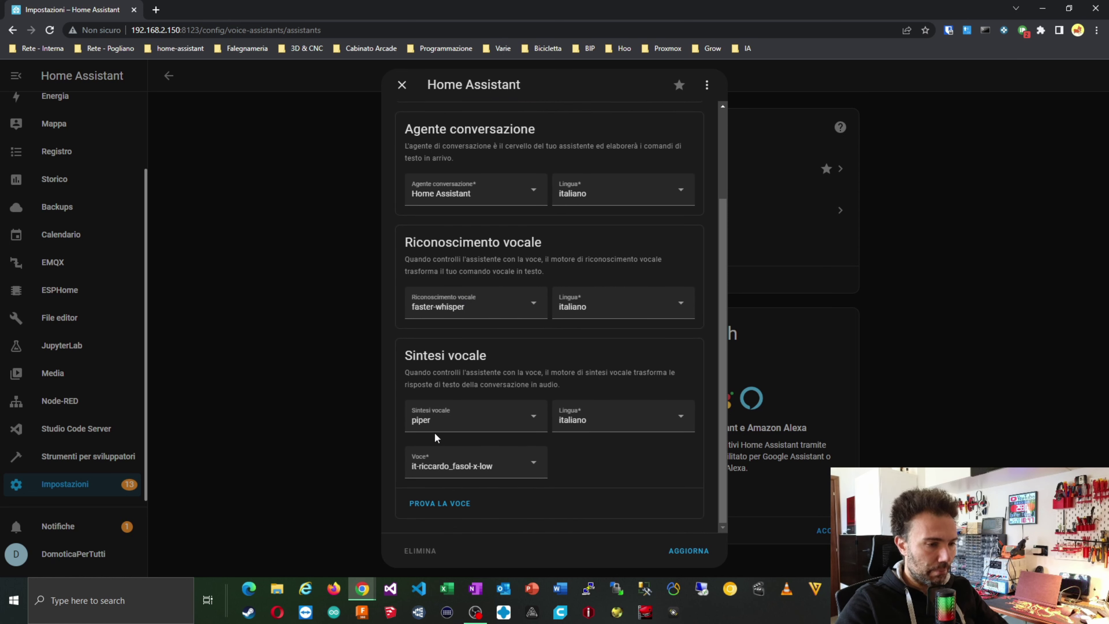
scroll(567, 441, up, 3)
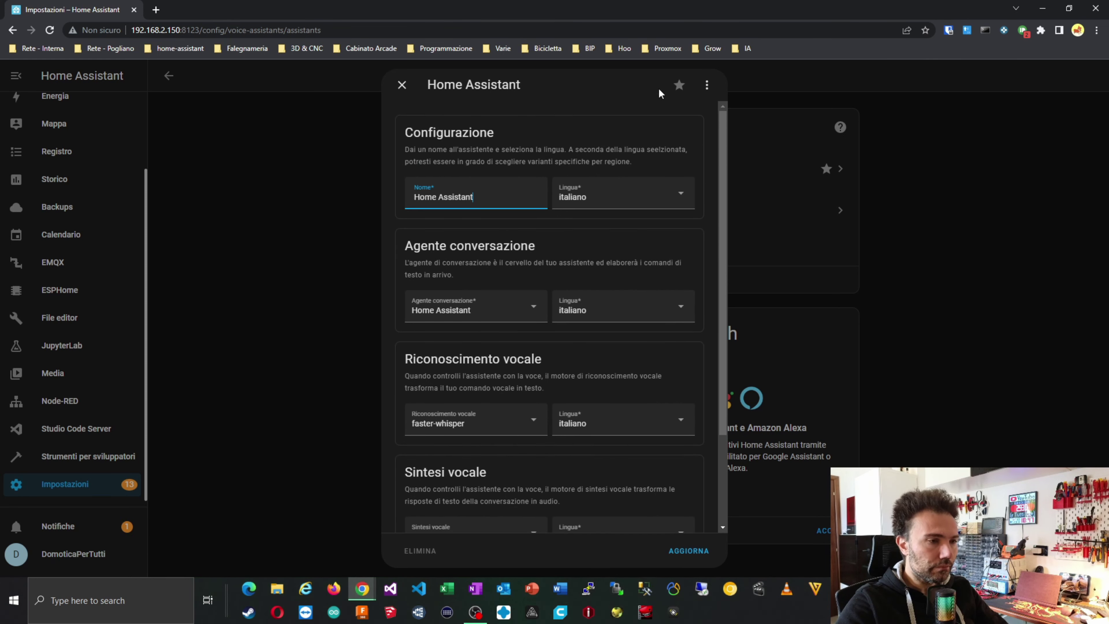
click(402, 85)
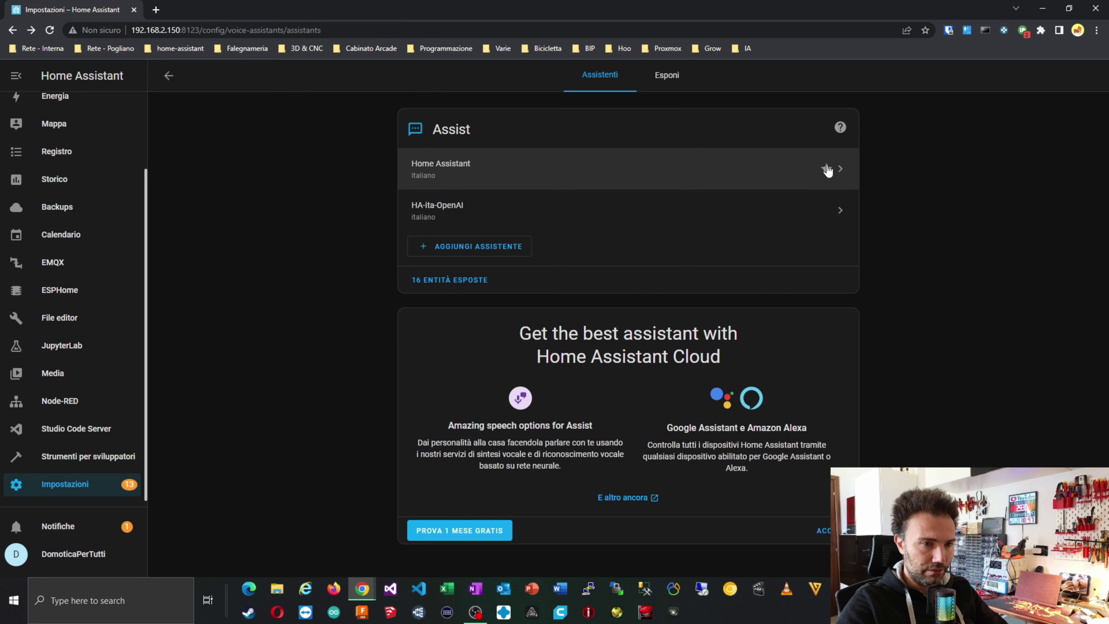
click(787, 174)
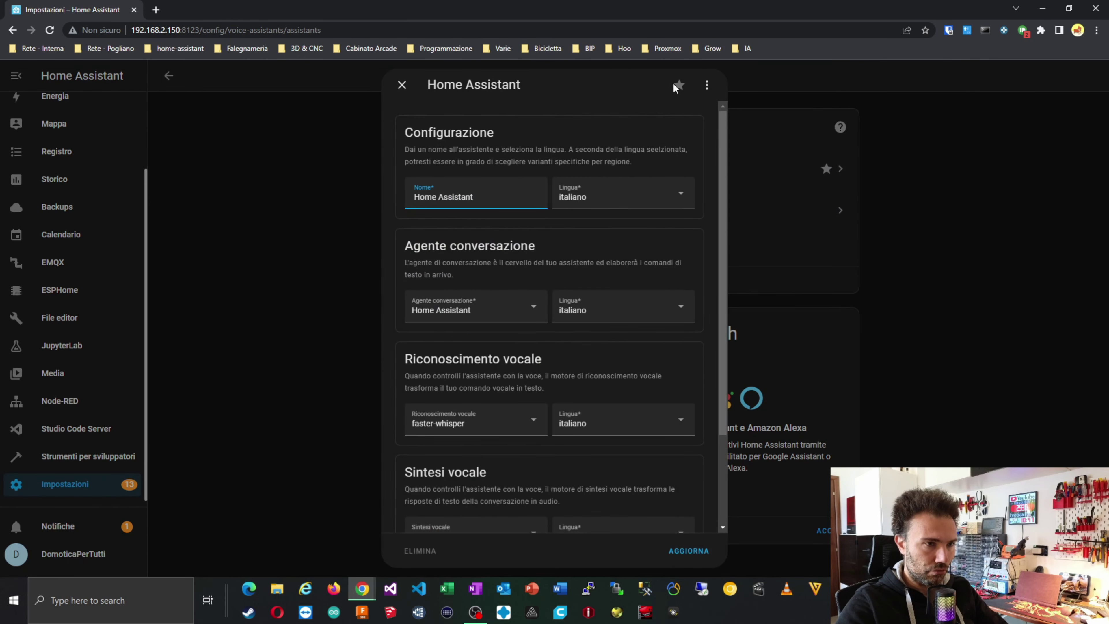
click(402, 85)
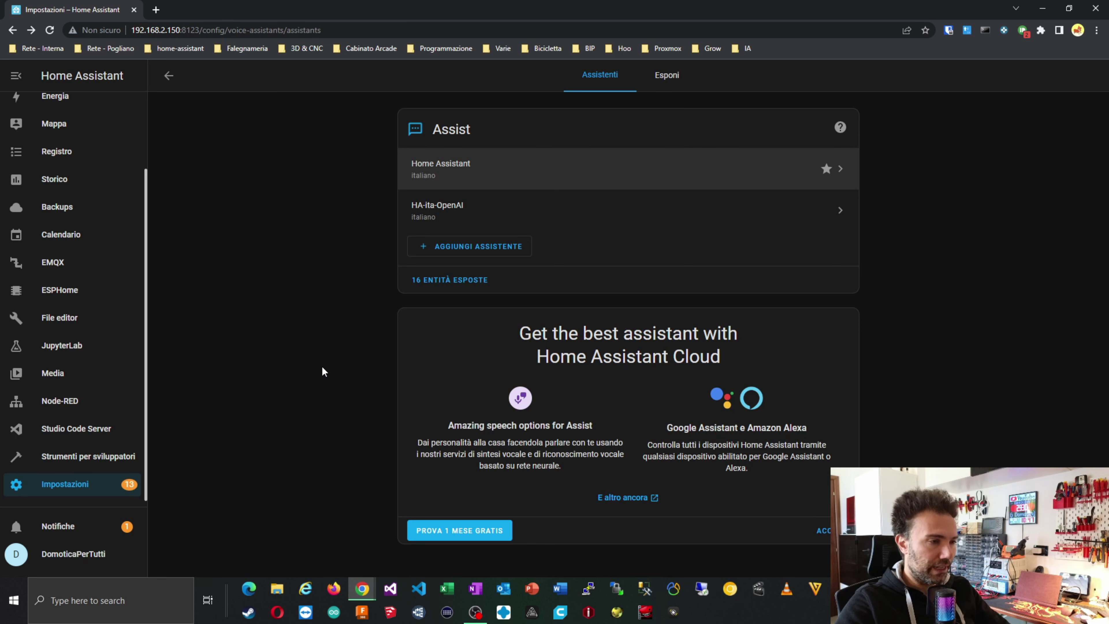
- Open Studio Code Server and trust the authors of the files in the /config folder
click(93, 437)
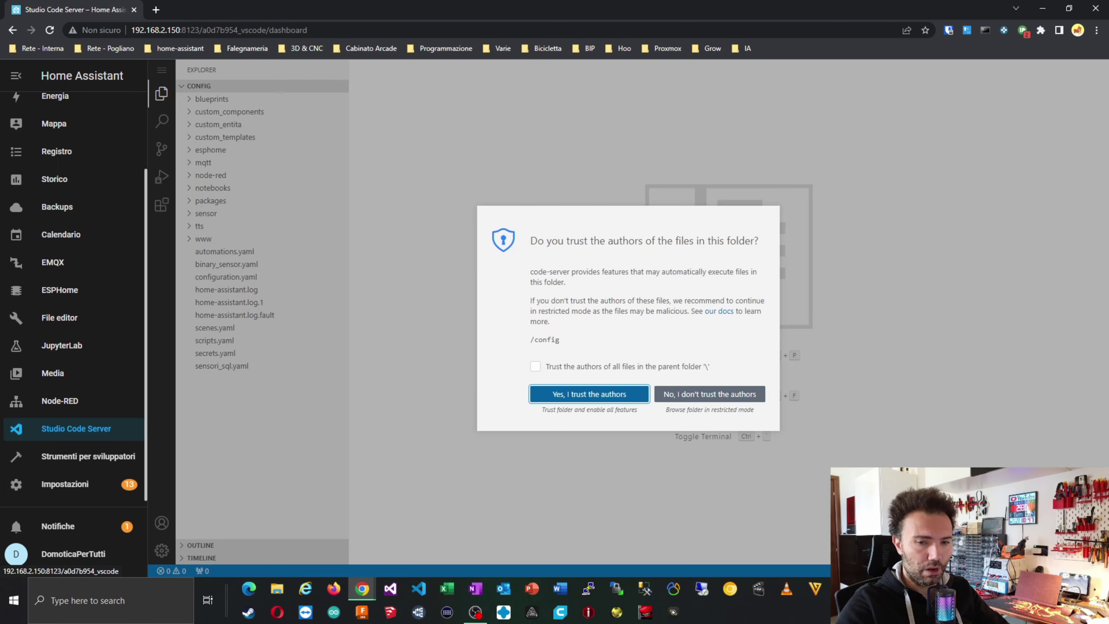
click(618, 404)
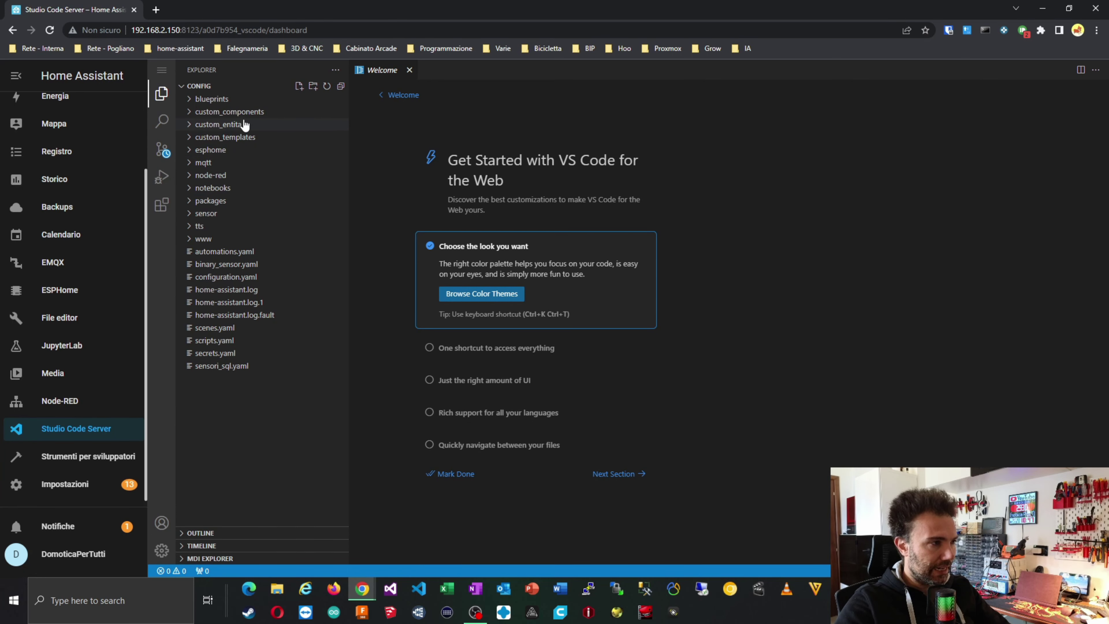
- Create a new folder named custom_sentences at the root of the config directory
click(211, 87)
click(206, 87)
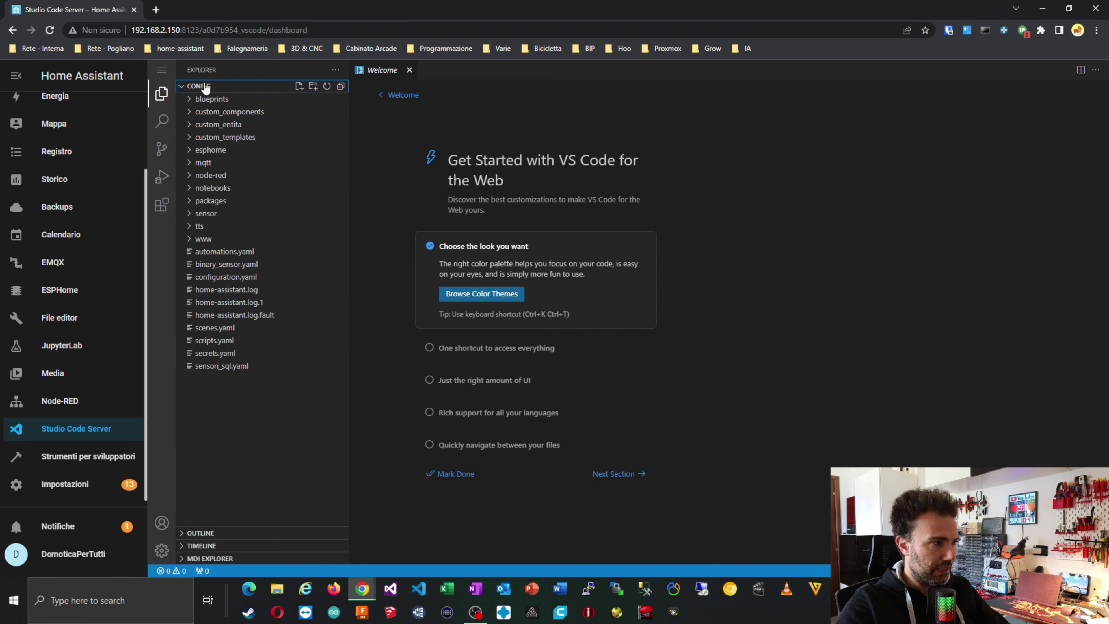
click(313, 87)
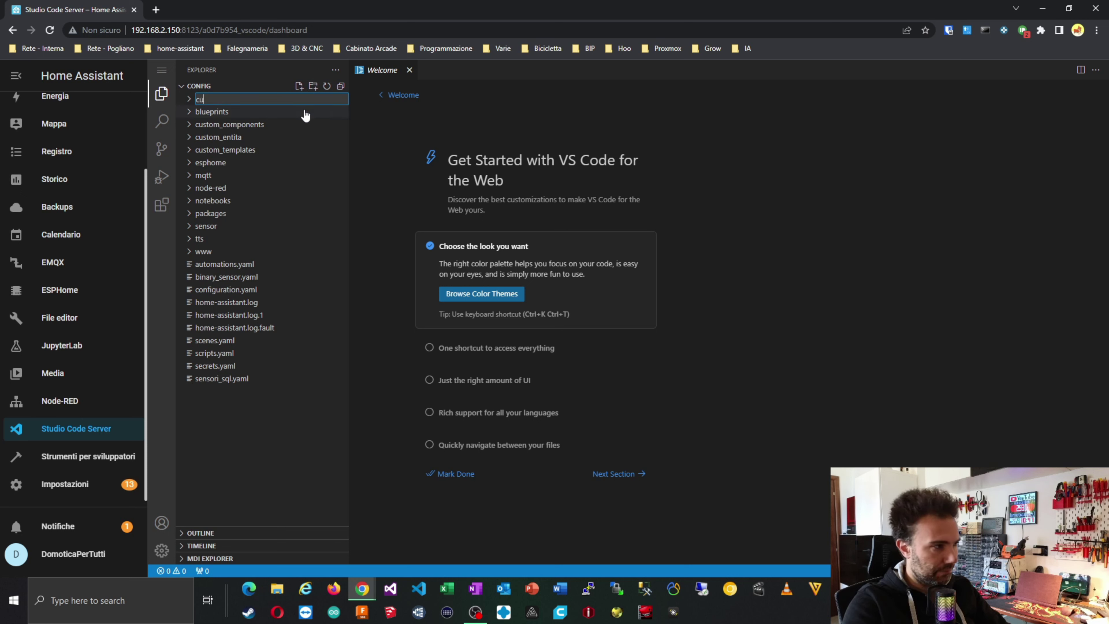
text(custom_sente)
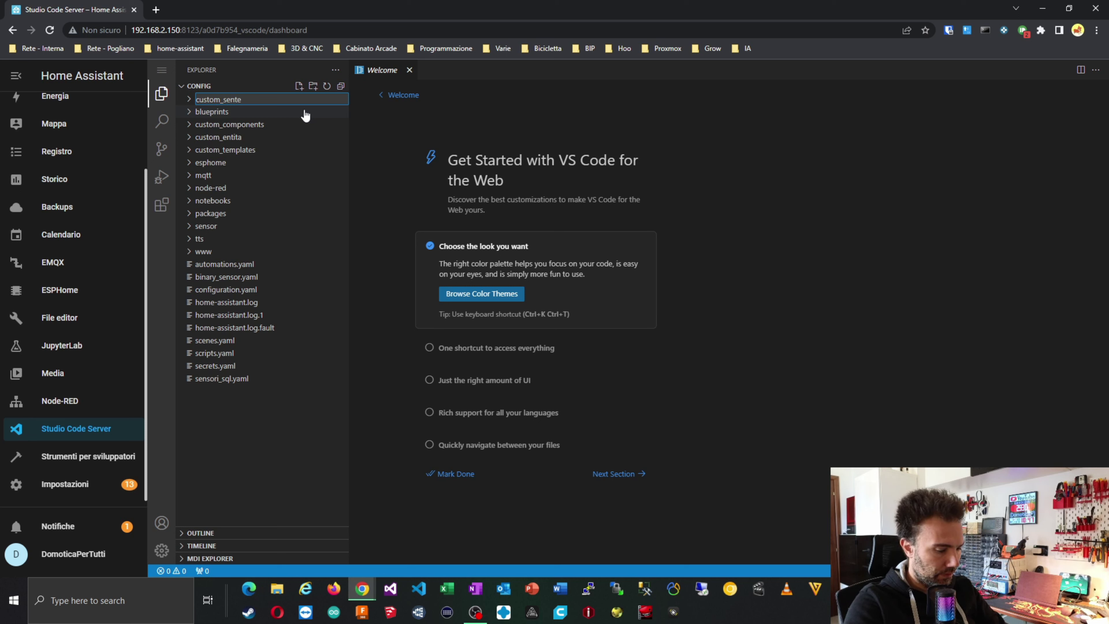
text(s)
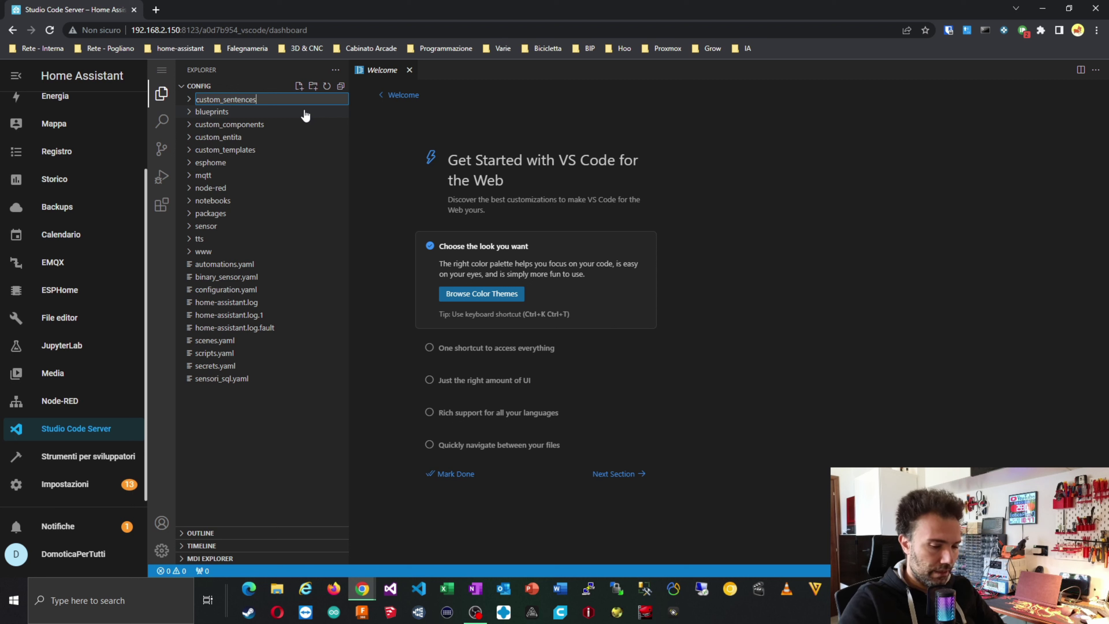
key(Return)
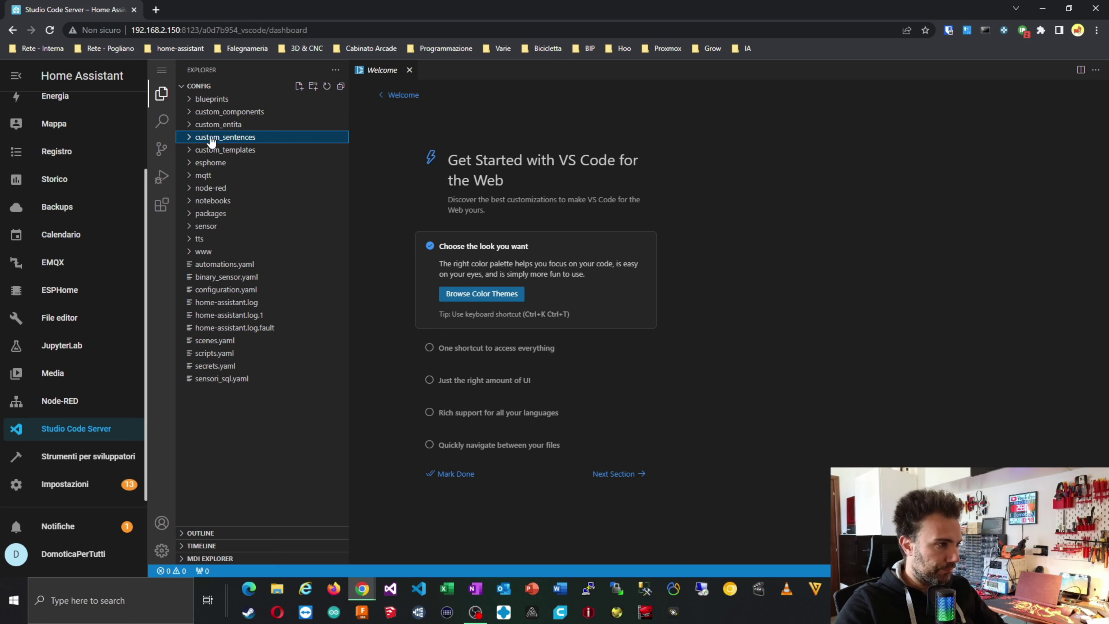
- Create a subfolder named it inside the custom_sentences folder
click(234, 139)
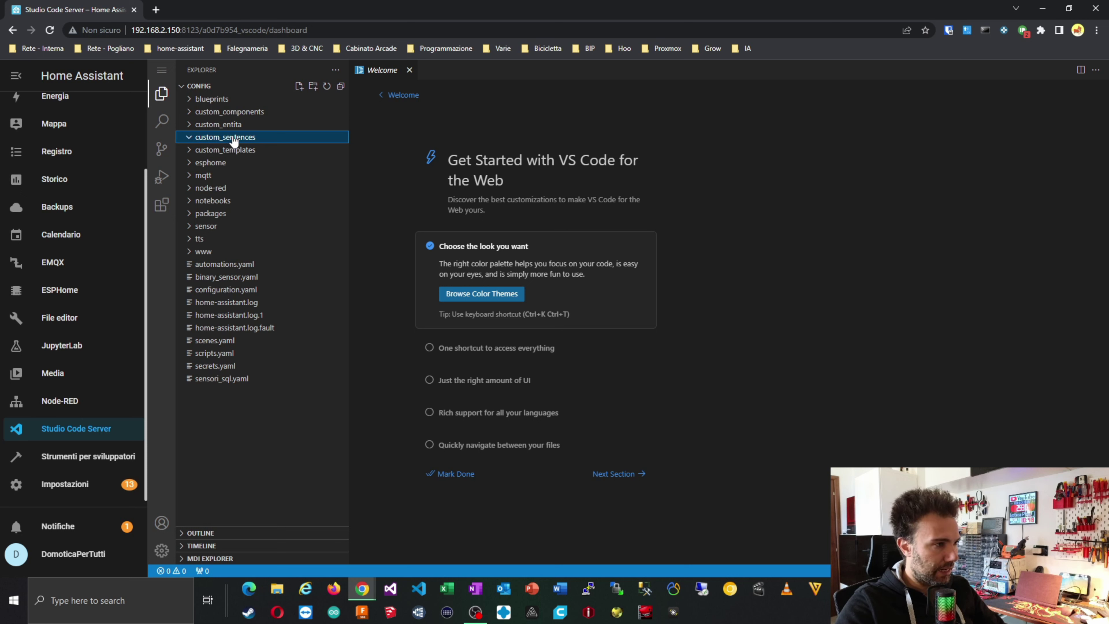
click(313, 87)
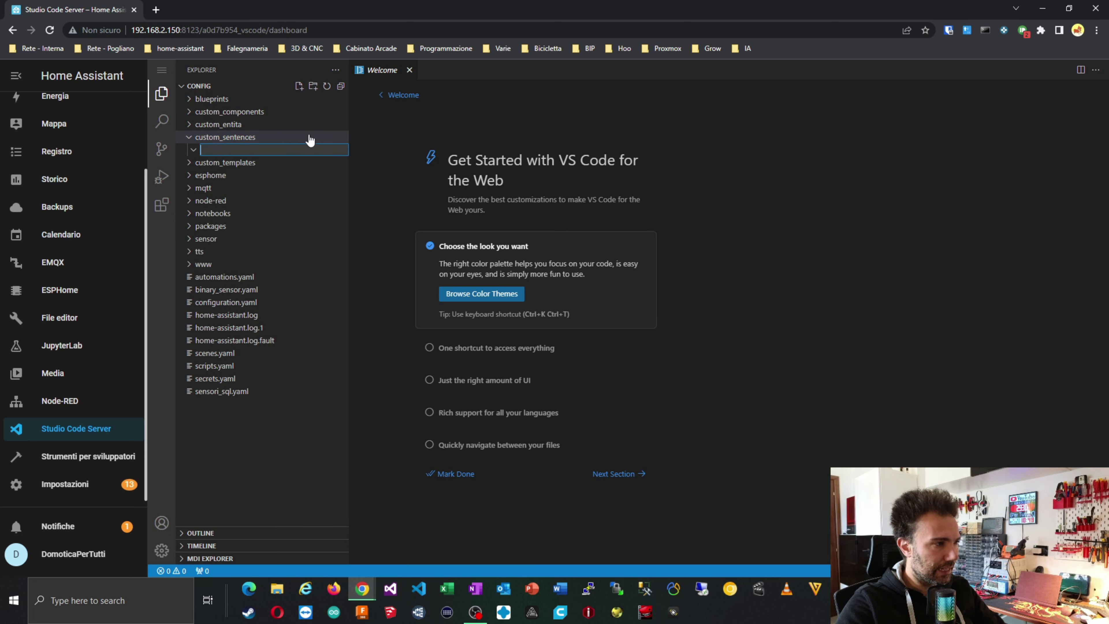
text(it)
key(Return)
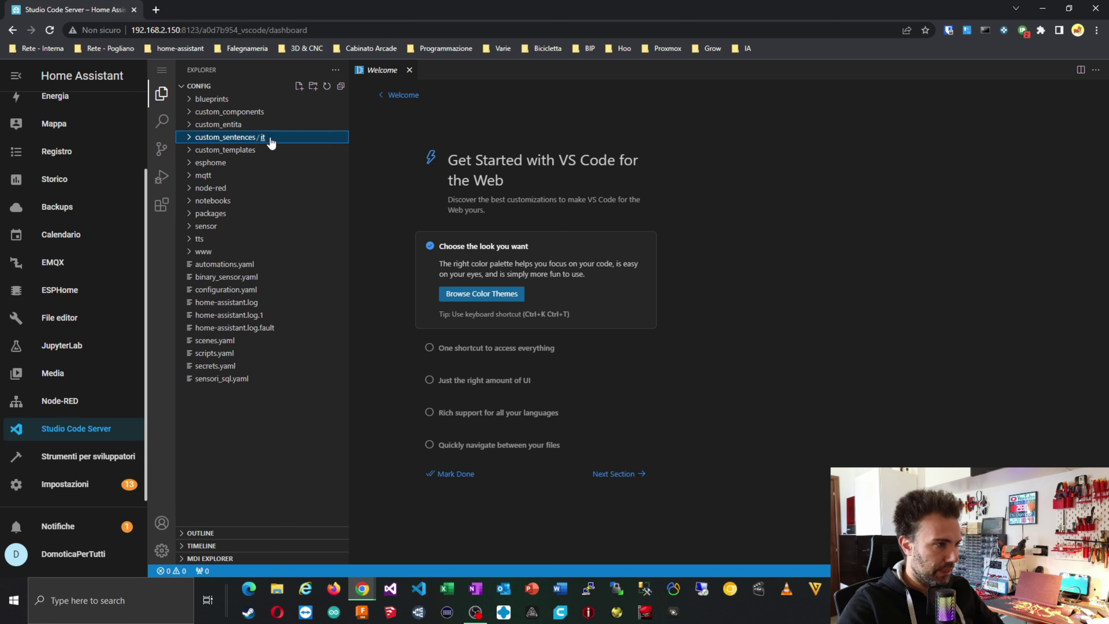
- Create a new file named risposte.yaml in the custom_sentences/it folder
click(279, 140)
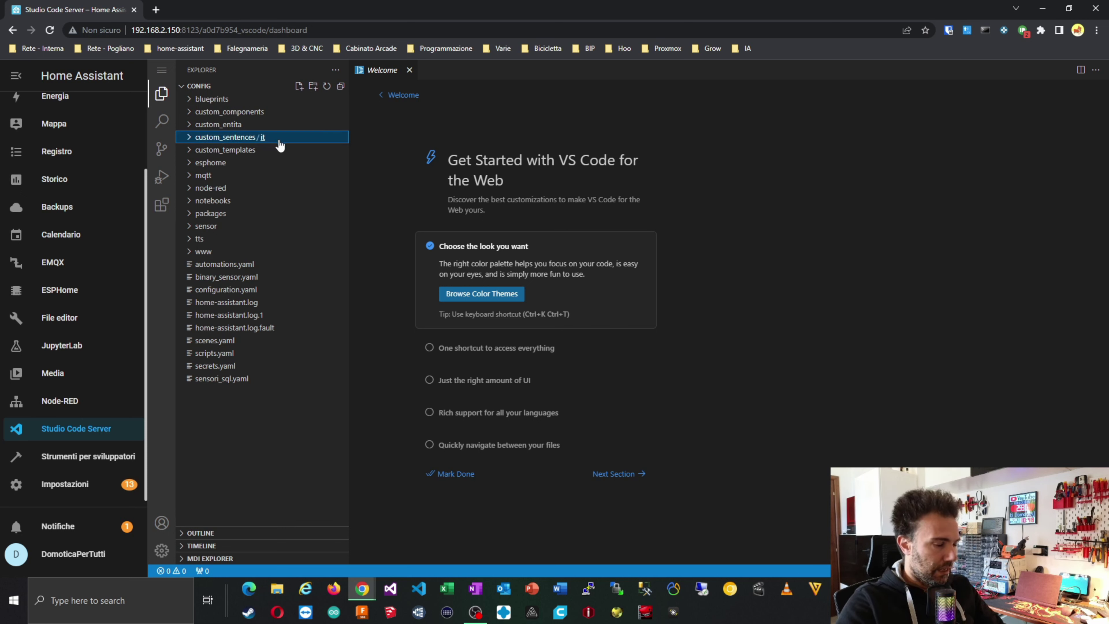
click(299, 86)
text(risposte)
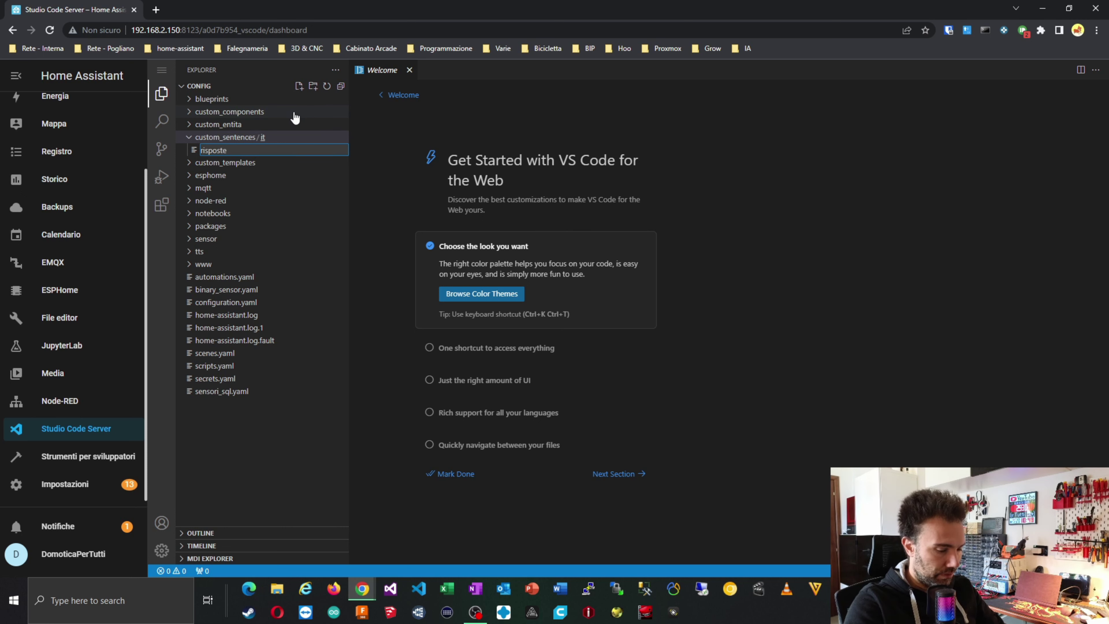
text(.yaml)
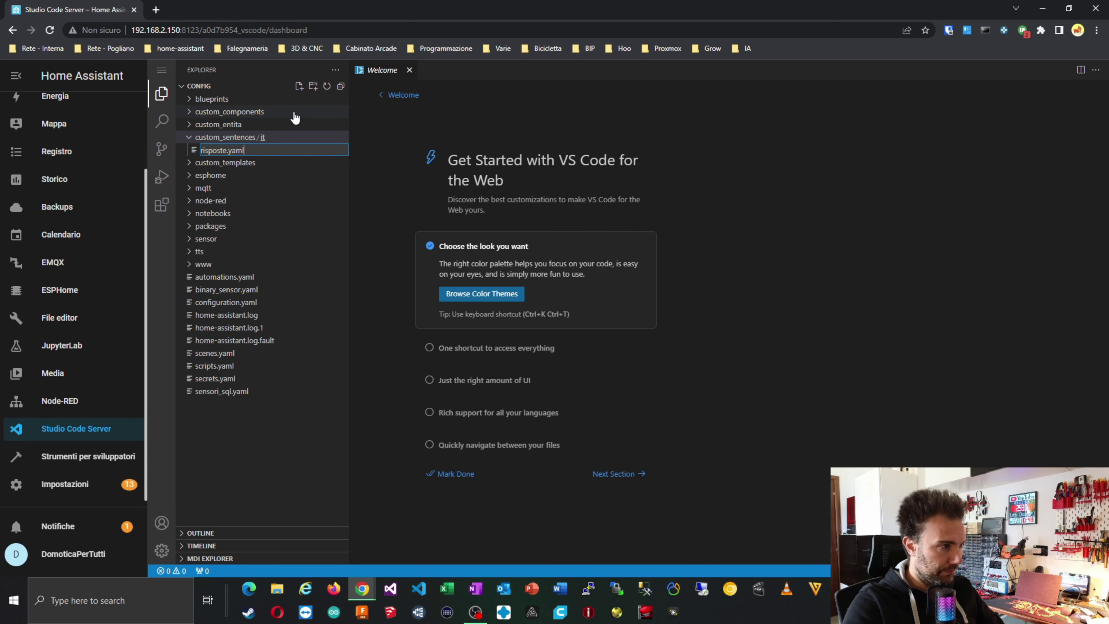
key(Return)
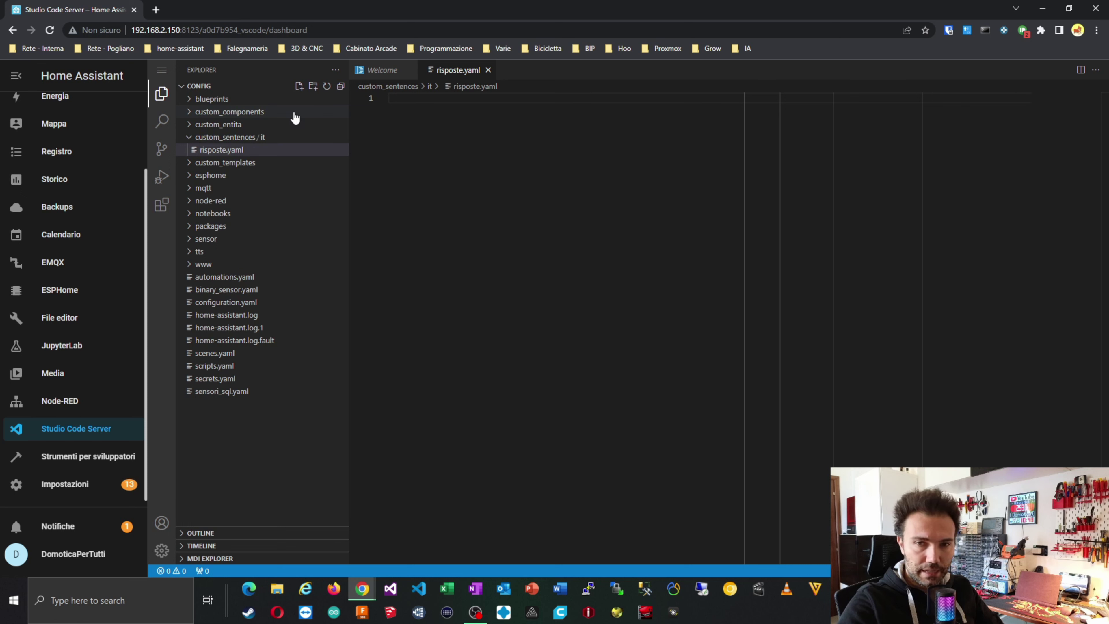
- Create a second file named varie.yaml in the custom_sentences/it folder
click(263, 138)
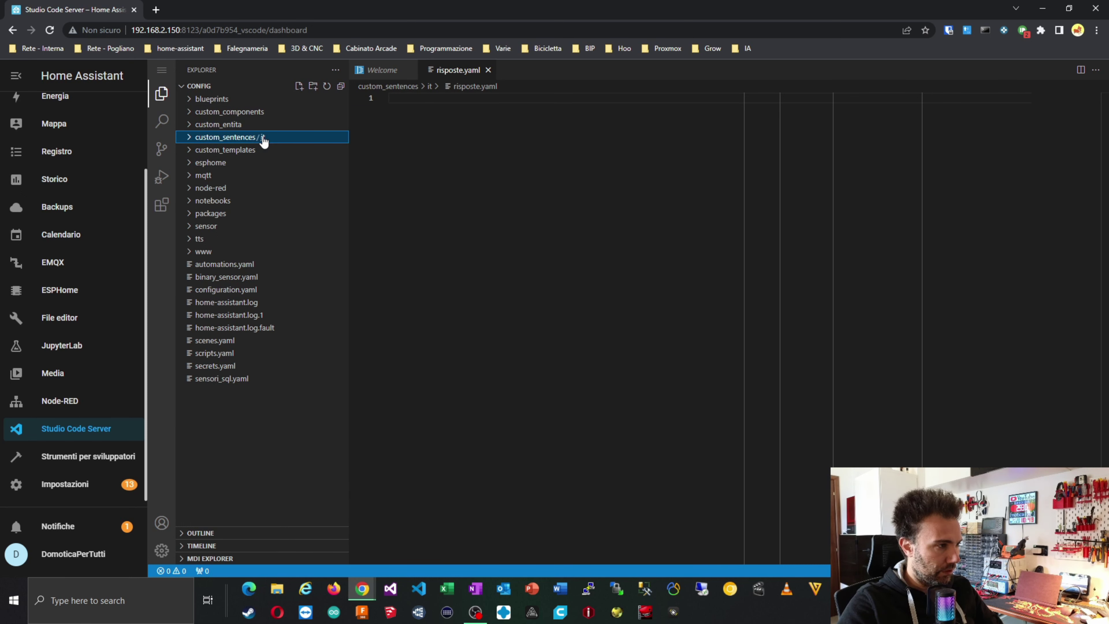
click(264, 138)
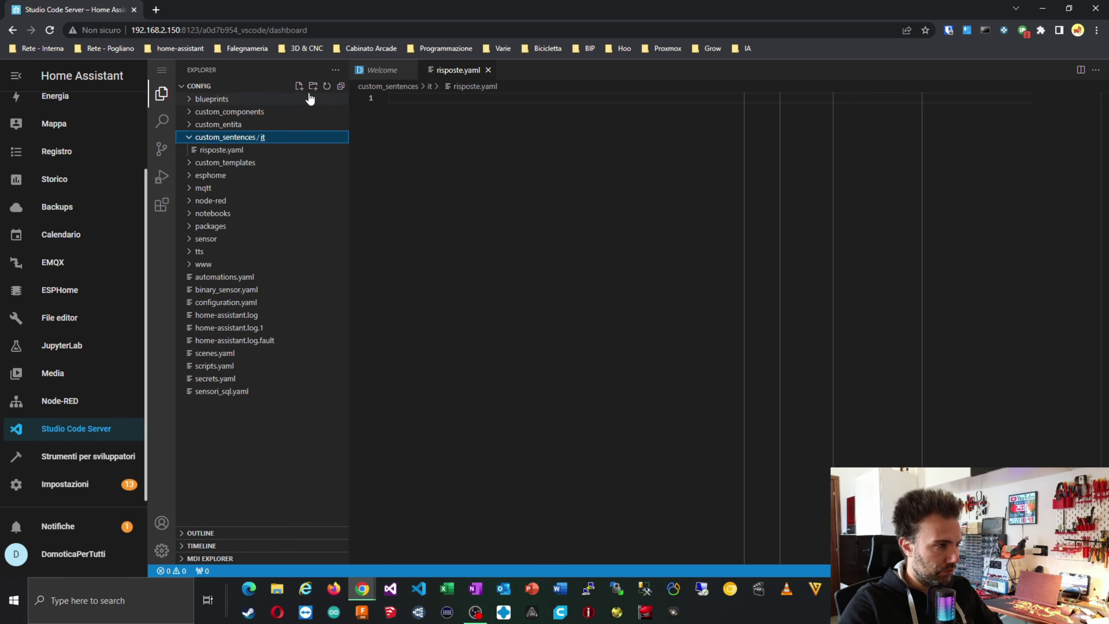
click(298, 86)
text(var)
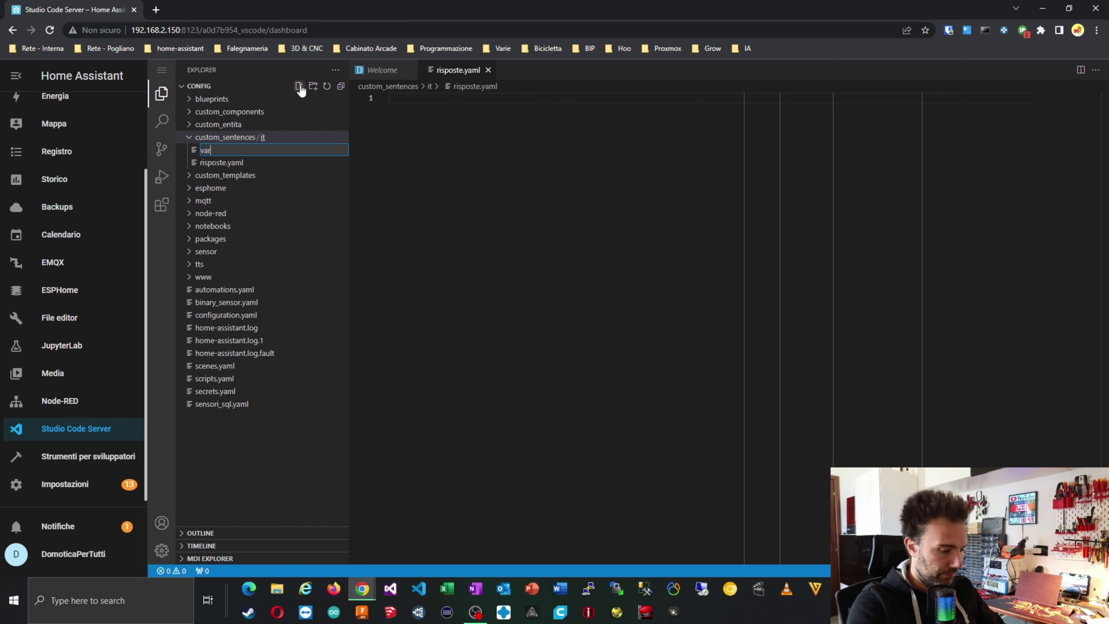
text(ie.yaml)
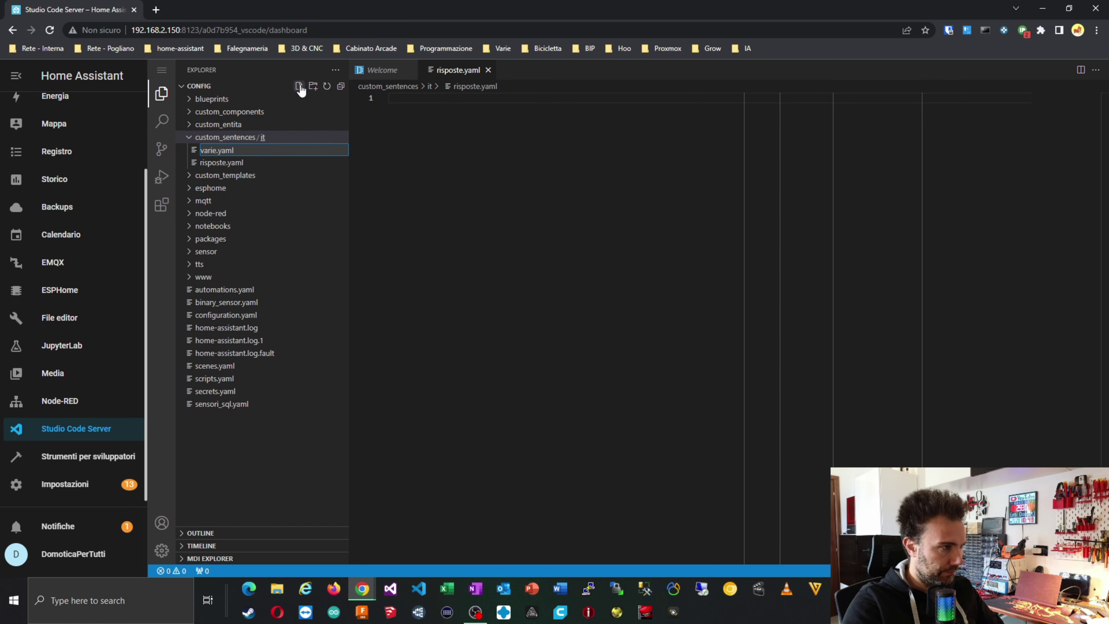
key(Return)
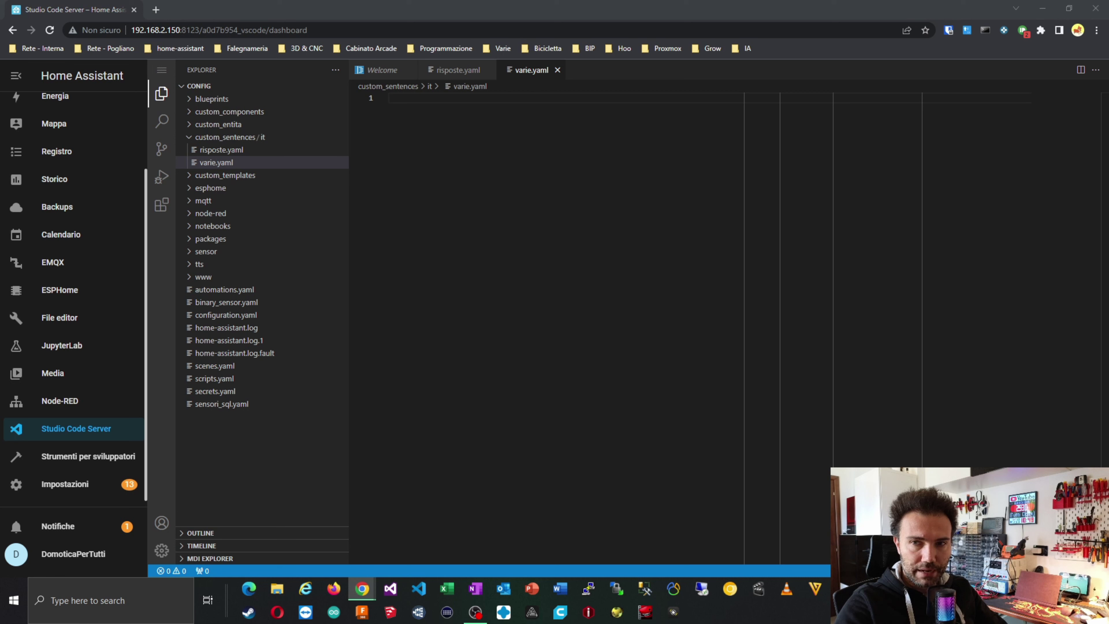
- In risposte.yaml, add Italian default responses: HassTurnOn "Grande! Ho acceso il seguente oggetto: {{ slots.name }}" and HassTurnOff "Grande! Ho spento il seguente oggetto: {{ slots.name }}"
click(224, 151)
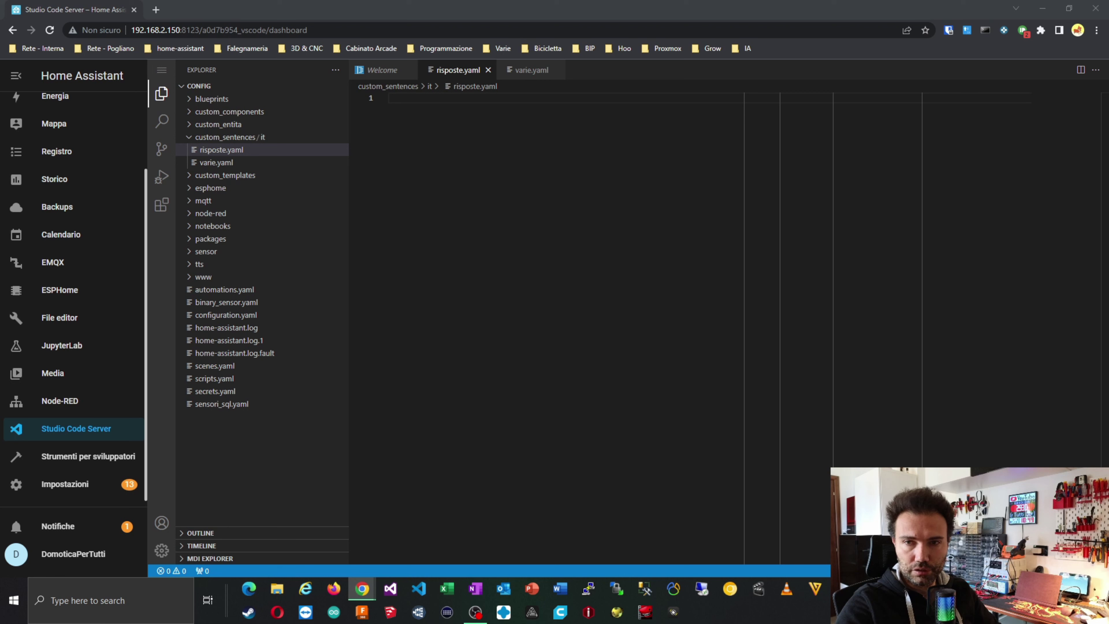
click(417, 94)
text(language: "it" responses:   intents:     HassTurnOn:       default: "Grande! Ho acceso il seguente oggetto: {{ slots.name }}"     HassTurnOff:       default: "Grande! Ho spento il seguente oggetto: {{ slots.name }}")
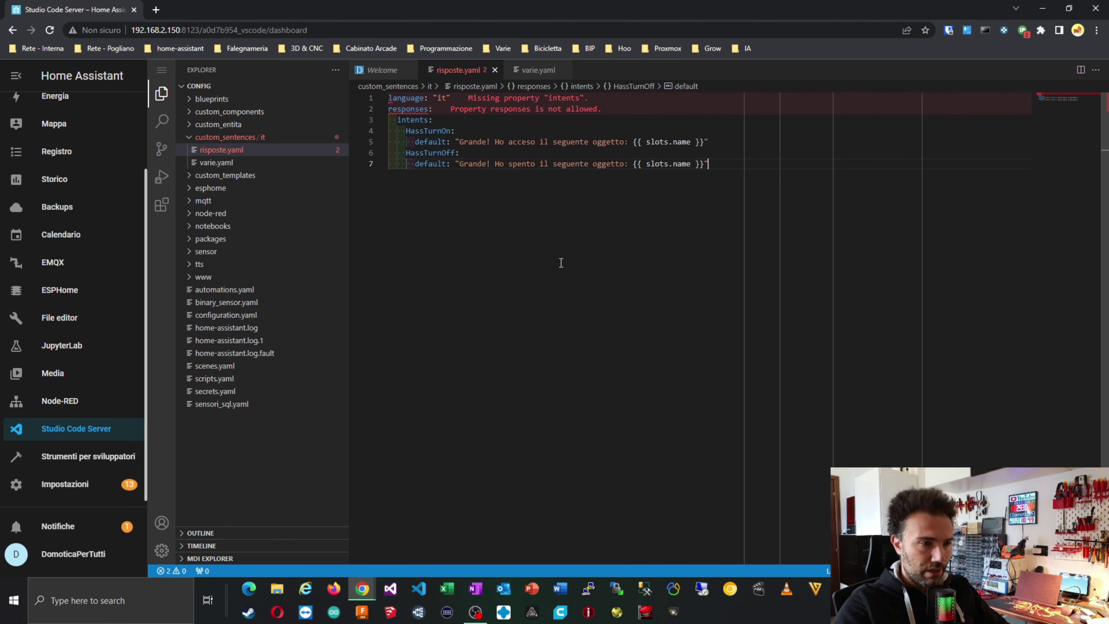
click(529, 122)
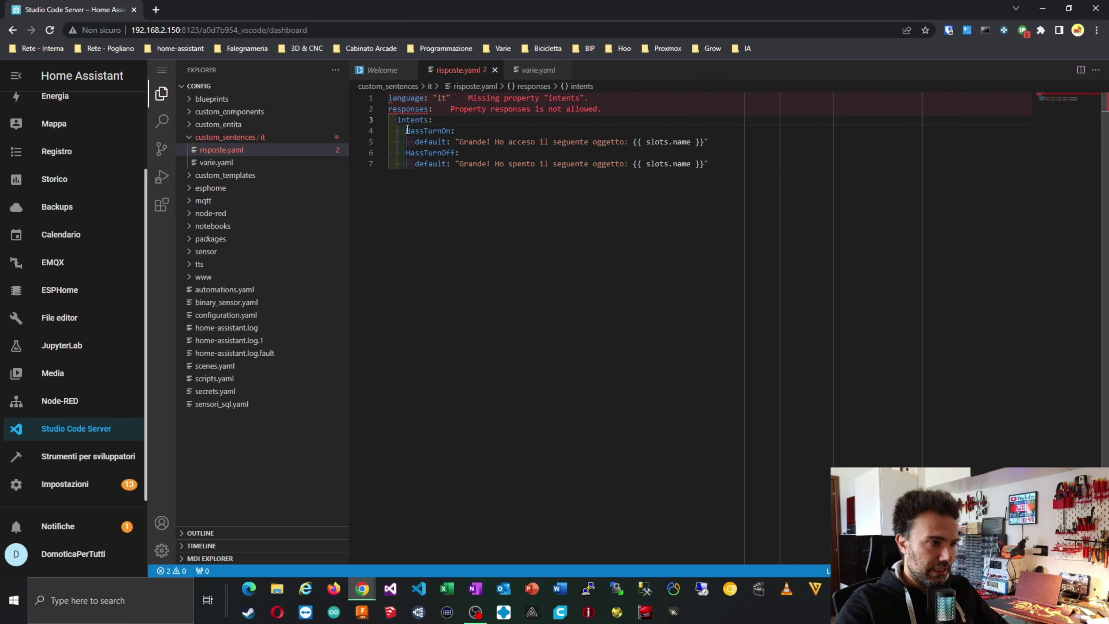
drag(406, 130, 455, 130)
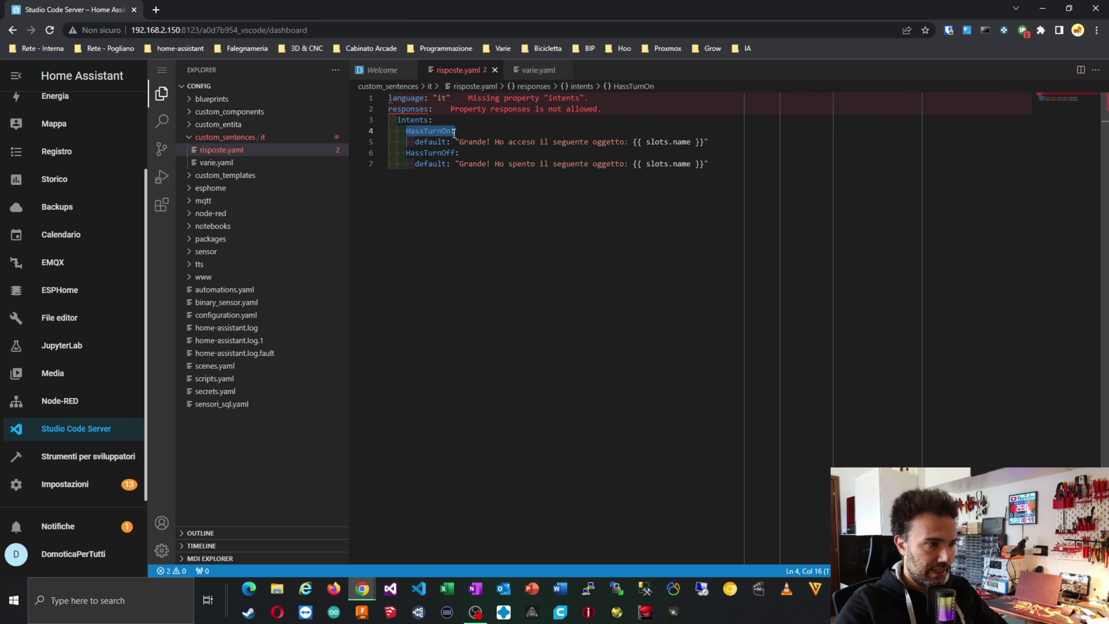
click(527, 180)
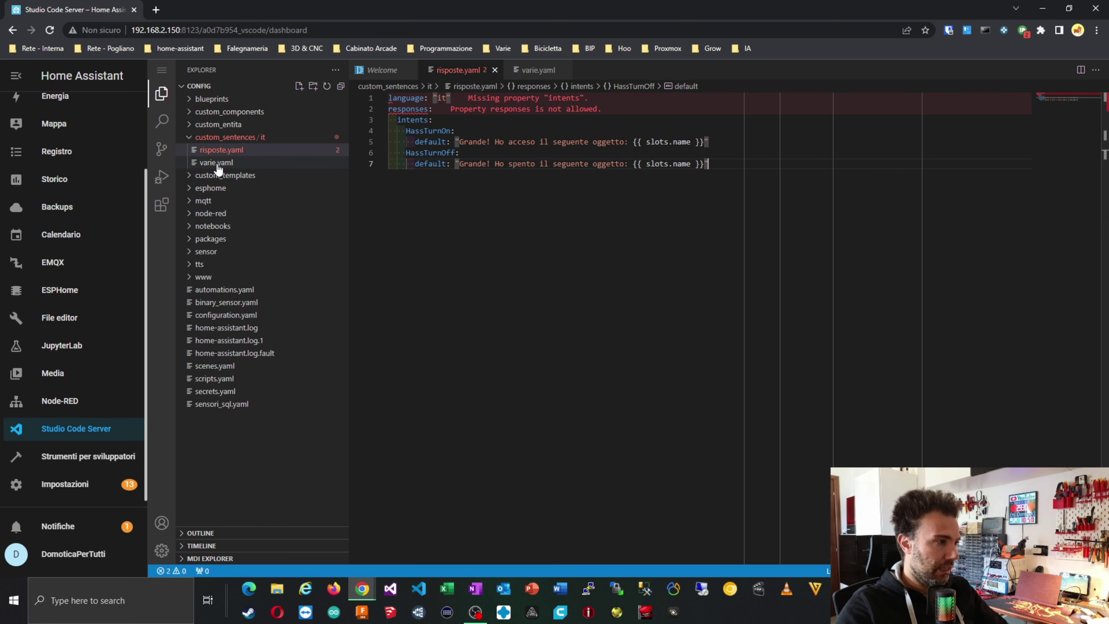
- In varie.yaml, define Italian intent EscoDiCasa with "esco di casa (in|a) {mezzo} fra {fra_quanto} [minuti]", list mezzo (macchina, moto, piedi) and fra_quanto range 0 to 30
click(296, 165)
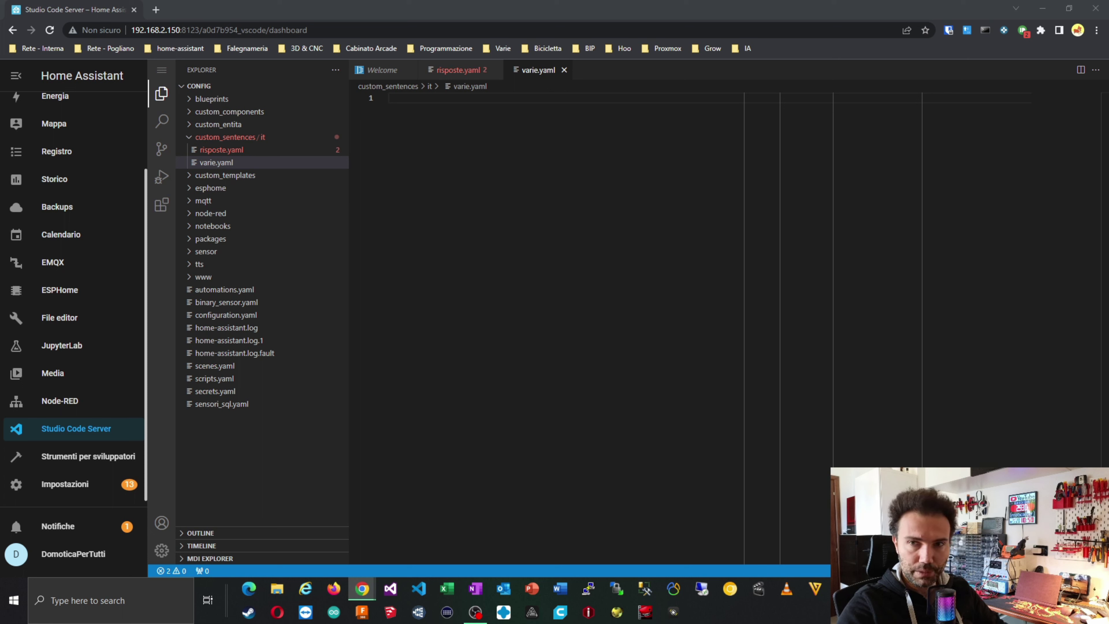
click(419, 108)
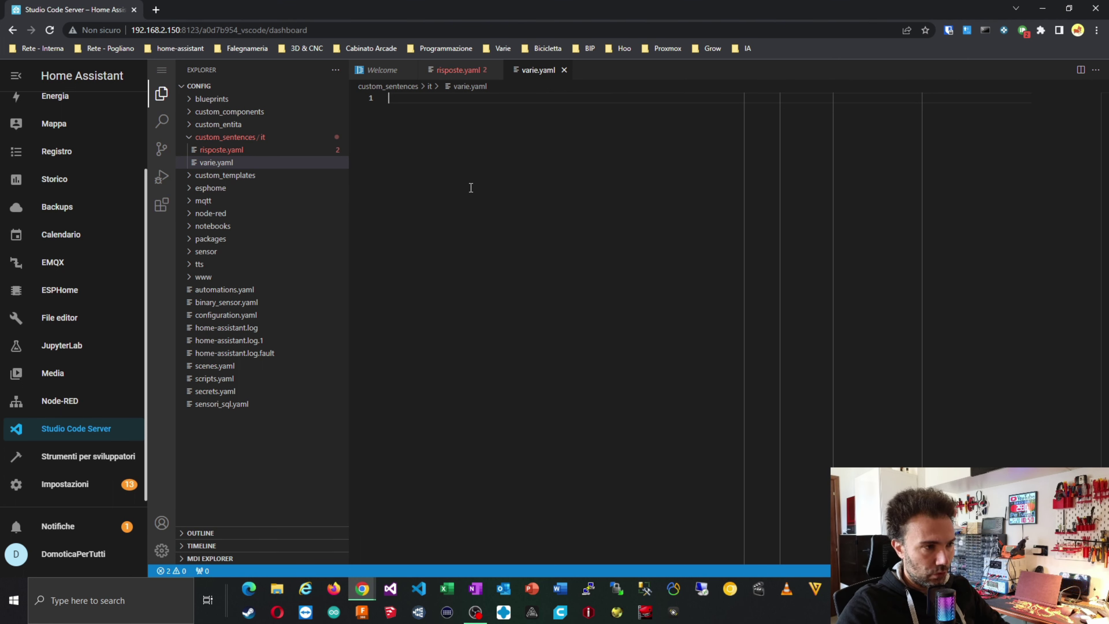
text(language: "it" intents:   EscoDiCasa:     data:       - sentences:           - "esco di casa (in|a) {mezzo} fra {fra_quanto} [minuti]" lists:   mezzo:     values:       - in: "macchina"         out: "macchina"       - in: "moto"         out: "moto"       - in: "piedi"         out: "piedi"   fra_quanto:     range:       from: 0       to: 30)
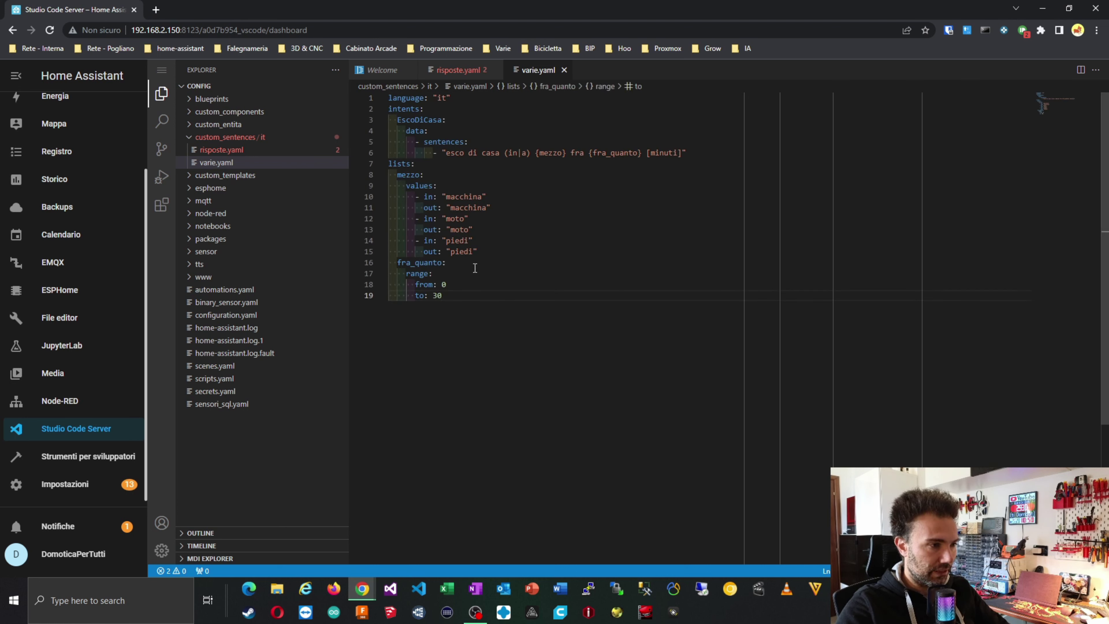
- Review the EscoDiCasa sentence in varie.yaml, matching its mezzo and fra_quanto placeholders to their lists and noting the optional [minuti] word
click(470, 110)
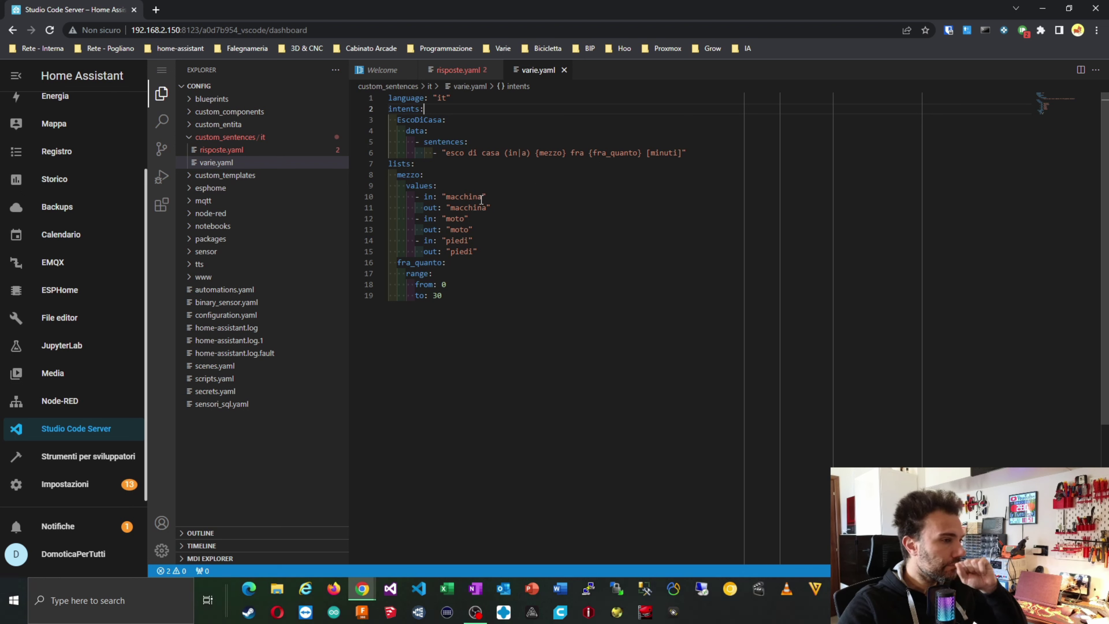
drag(397, 124, 446, 119)
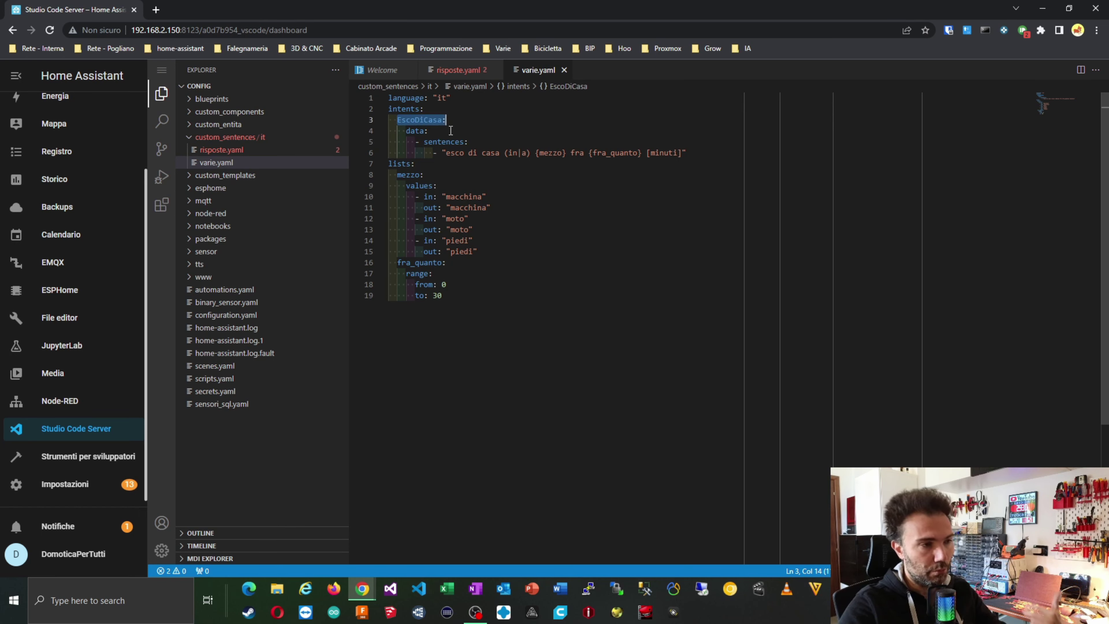
click(505, 180)
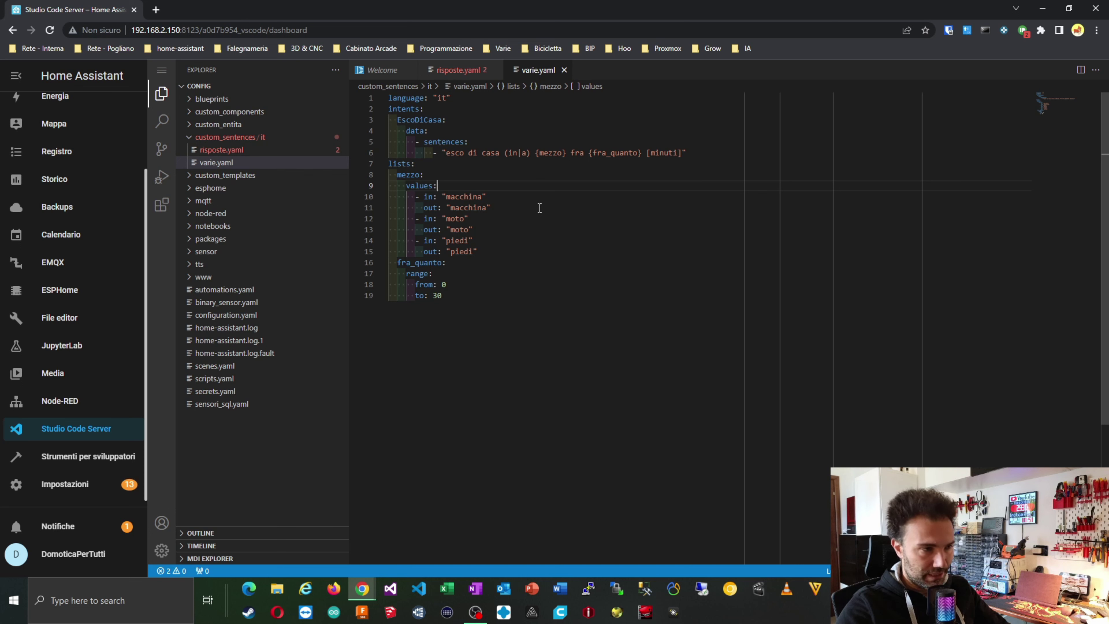
click(447, 153)
drag(447, 153, 503, 152)
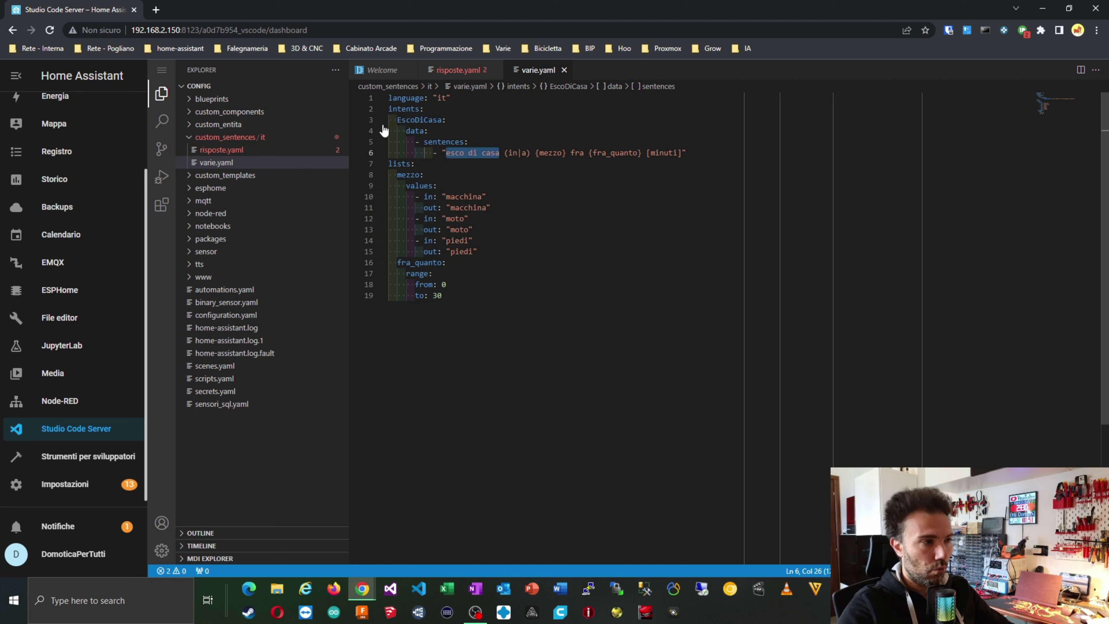
click(502, 175)
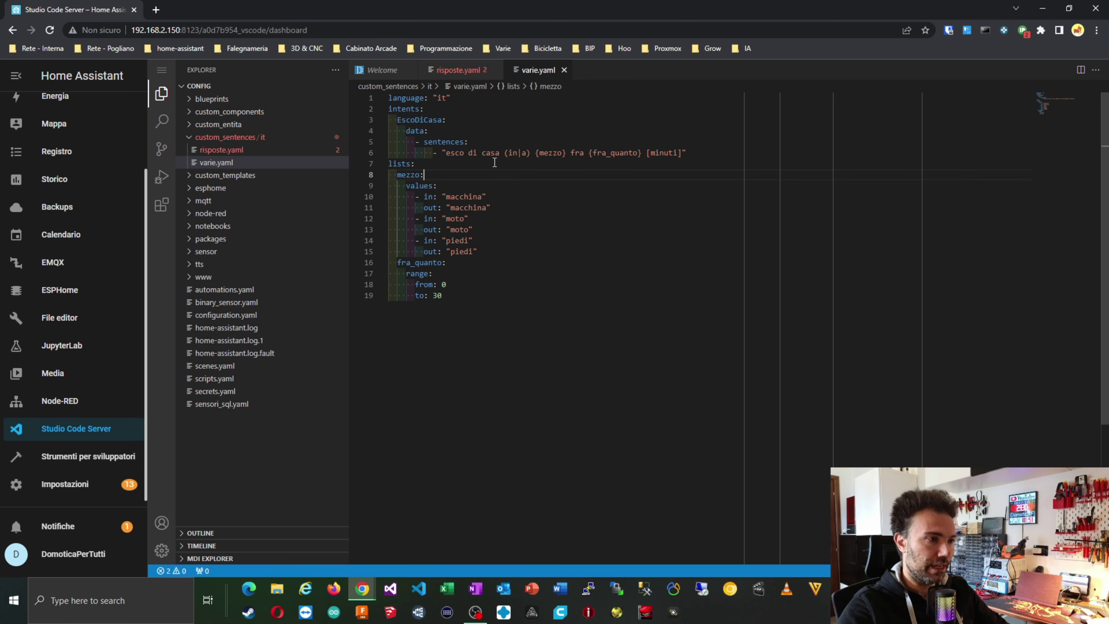
double_click(550, 152)
drag(537, 153, 567, 153)
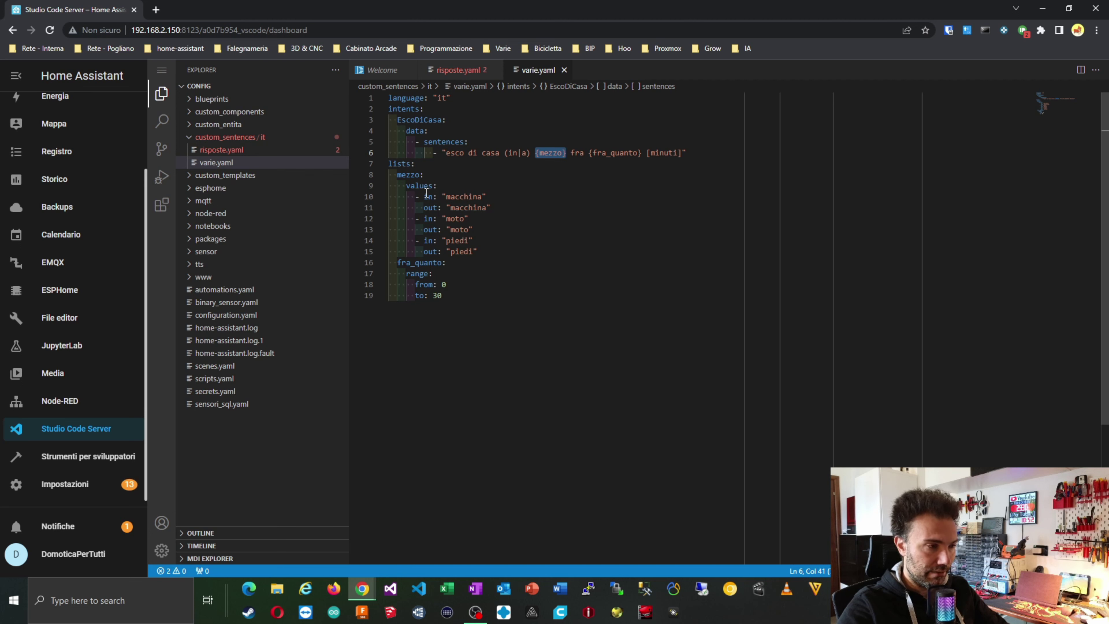
drag(425, 196, 493, 207)
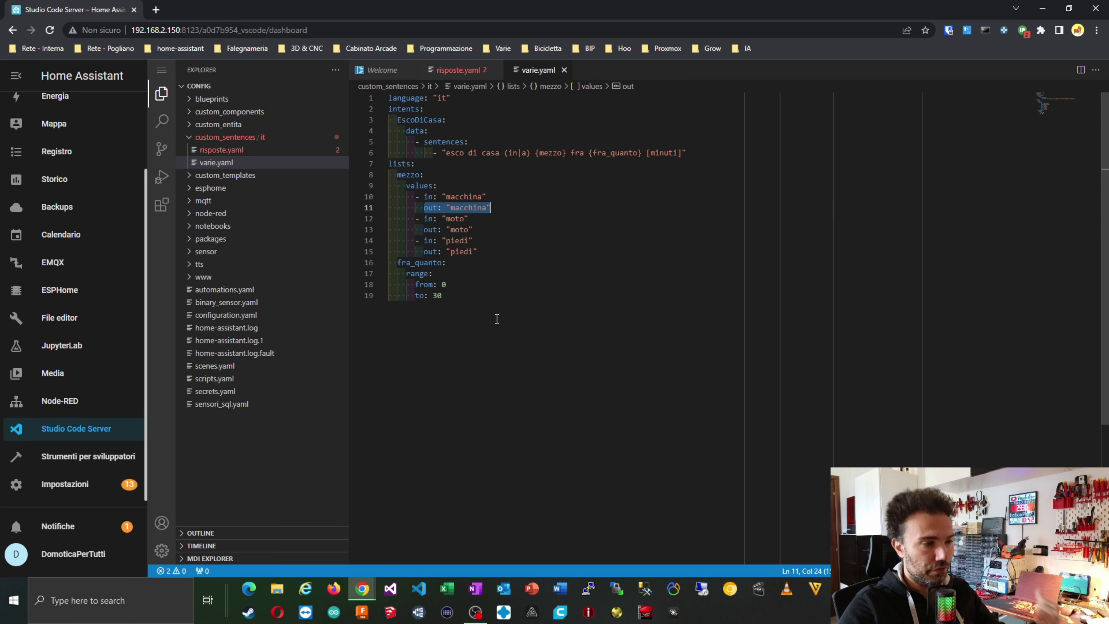
drag(446, 229, 494, 230)
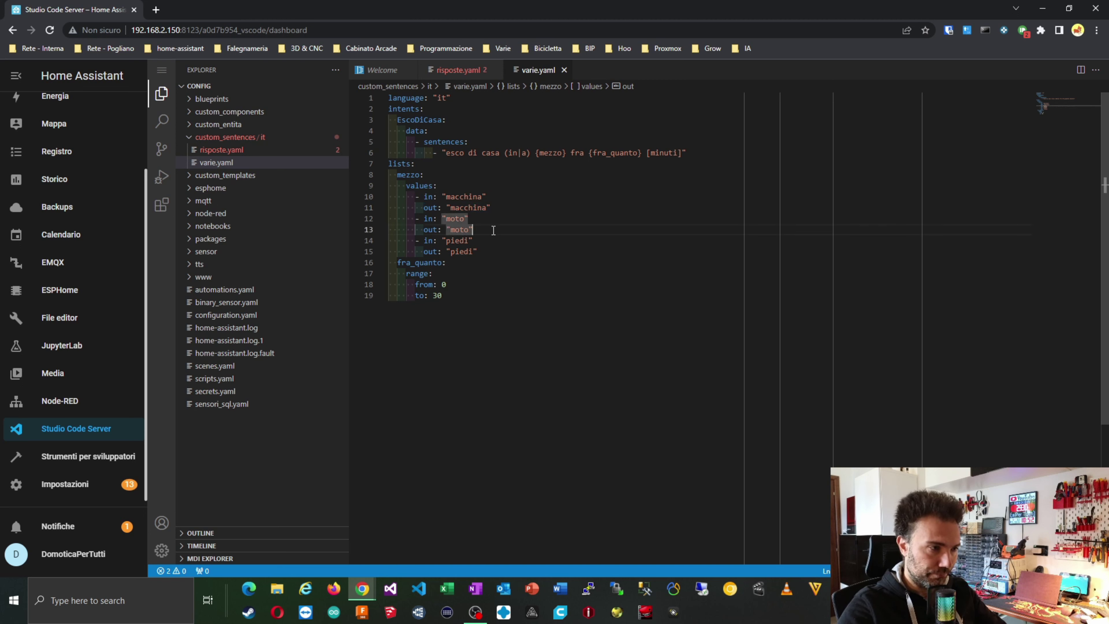
click(469, 196)
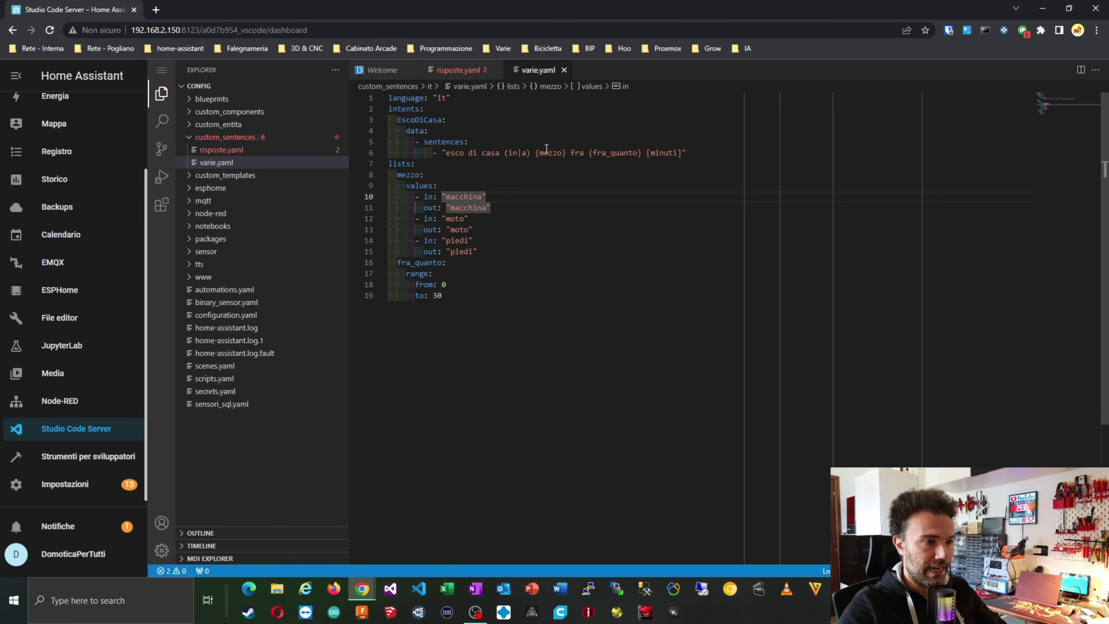
double_click(475, 197)
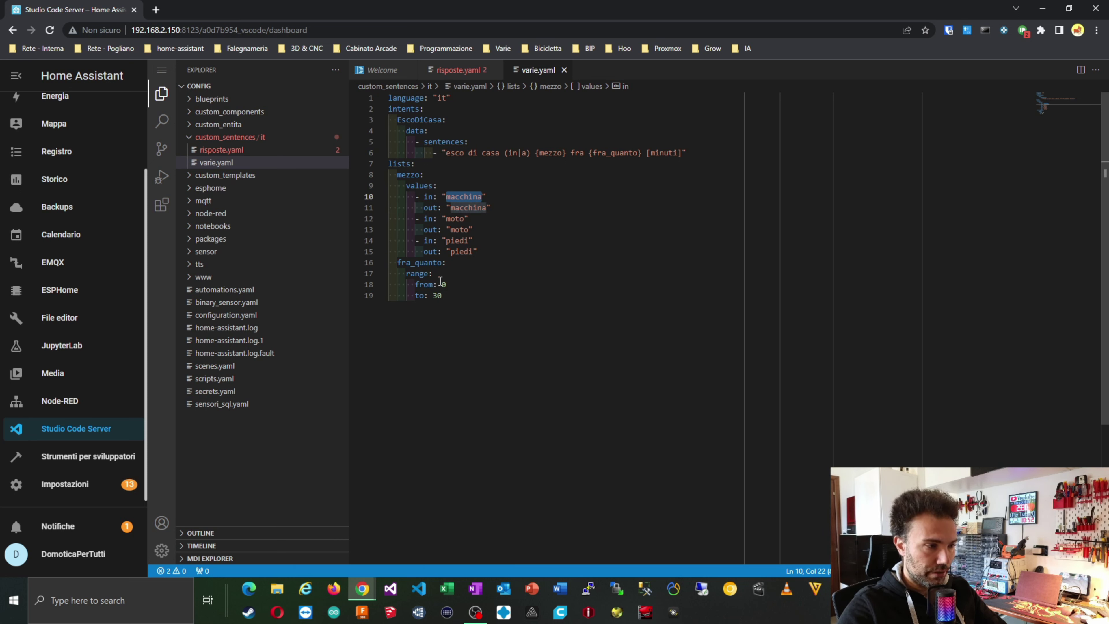
drag(440, 282, 450, 290)
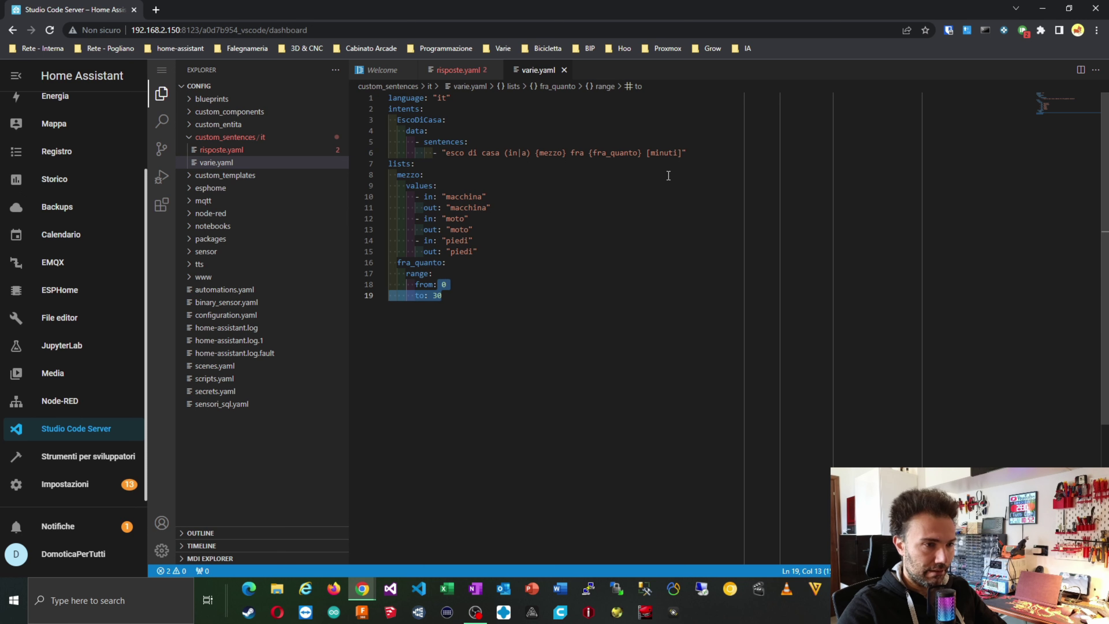
double_click(664, 152)
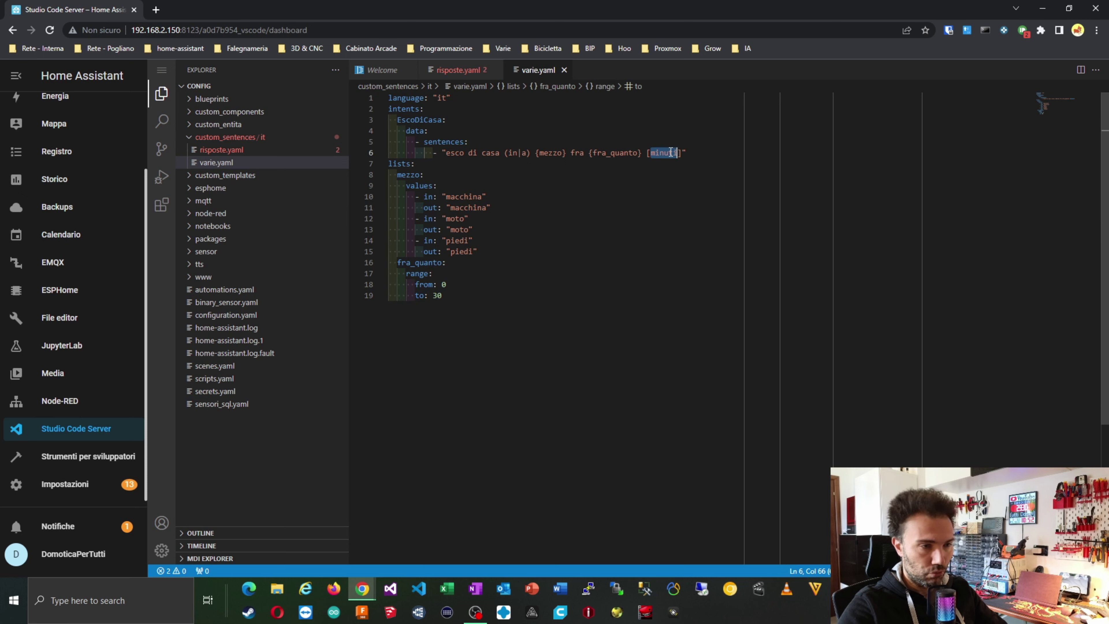
double_click(445, 284)
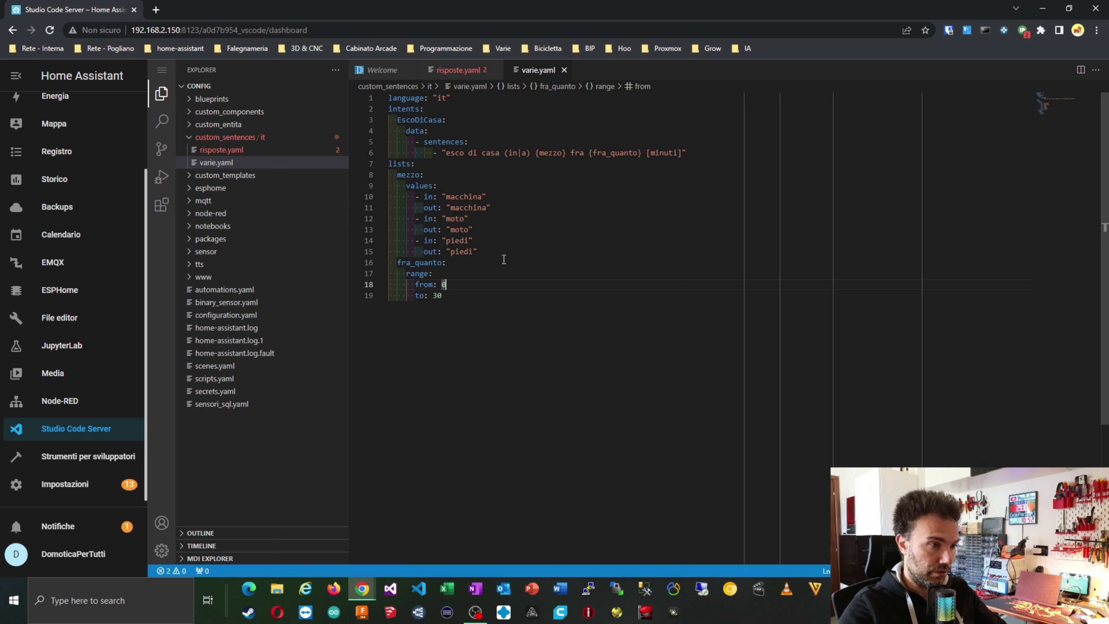
click(551, 207)
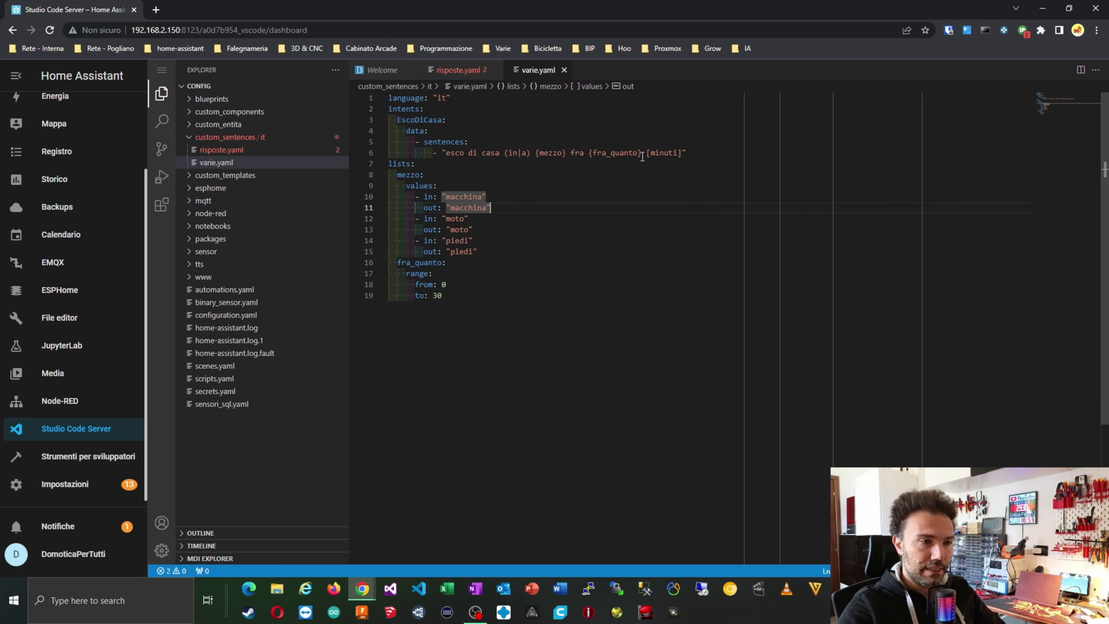
drag(647, 154, 685, 153)
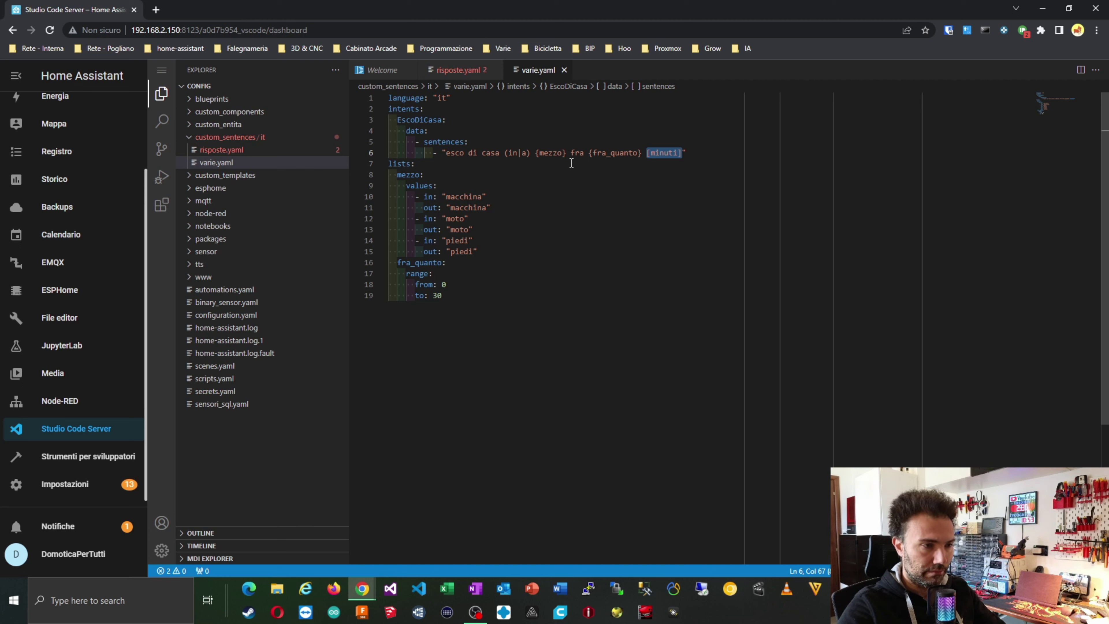
click(668, 175)
drag(647, 153, 681, 153)
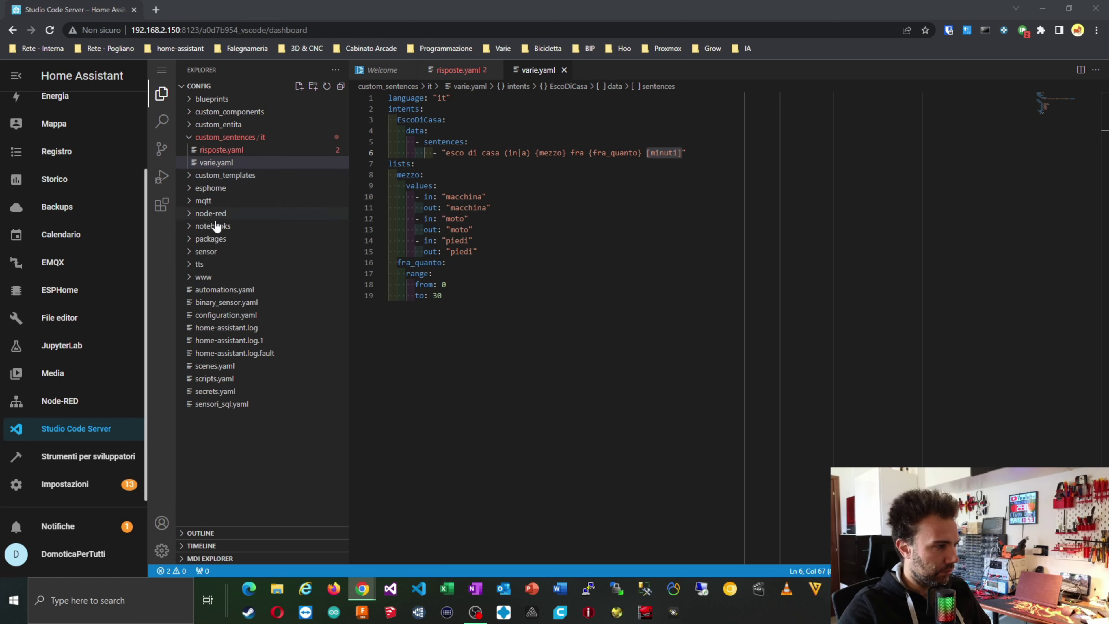
- In configuration.yaml, add the line "intent_script: !include intent_script.yaml" directly below the sql include
click(226, 315)
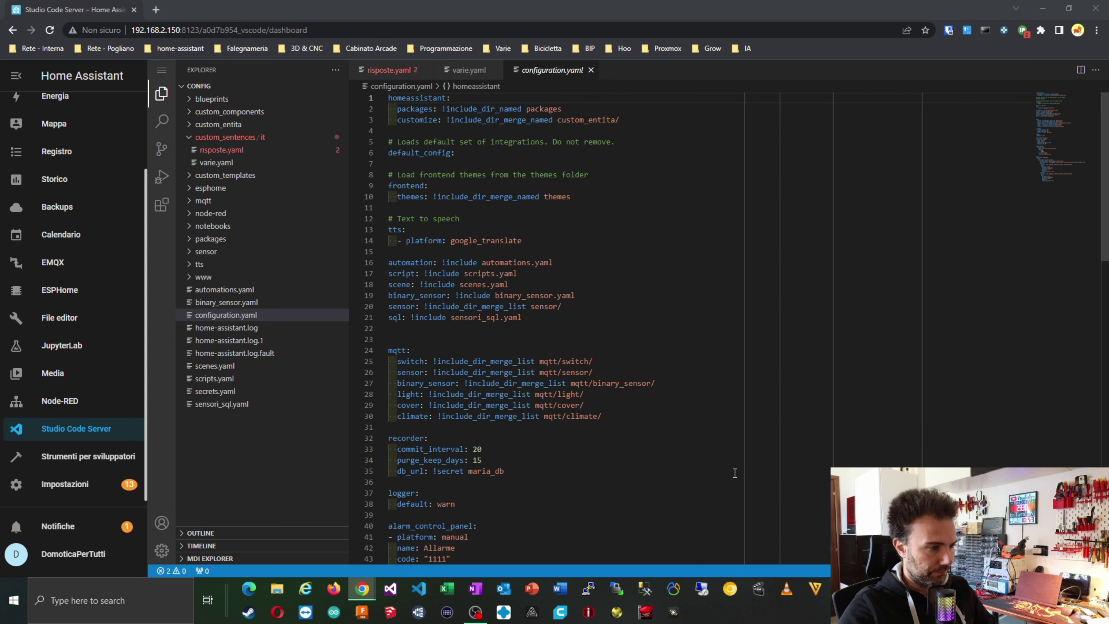
scroll(437, 310, down, 2)
scroll(437, 310, down, 4)
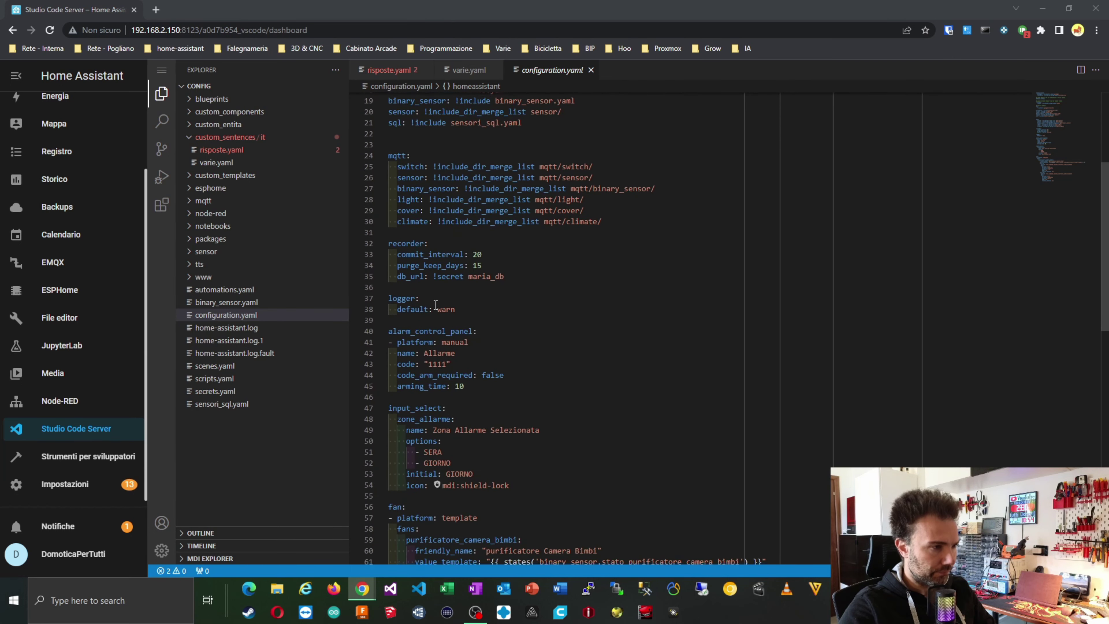
scroll(430, 104, up, 2)
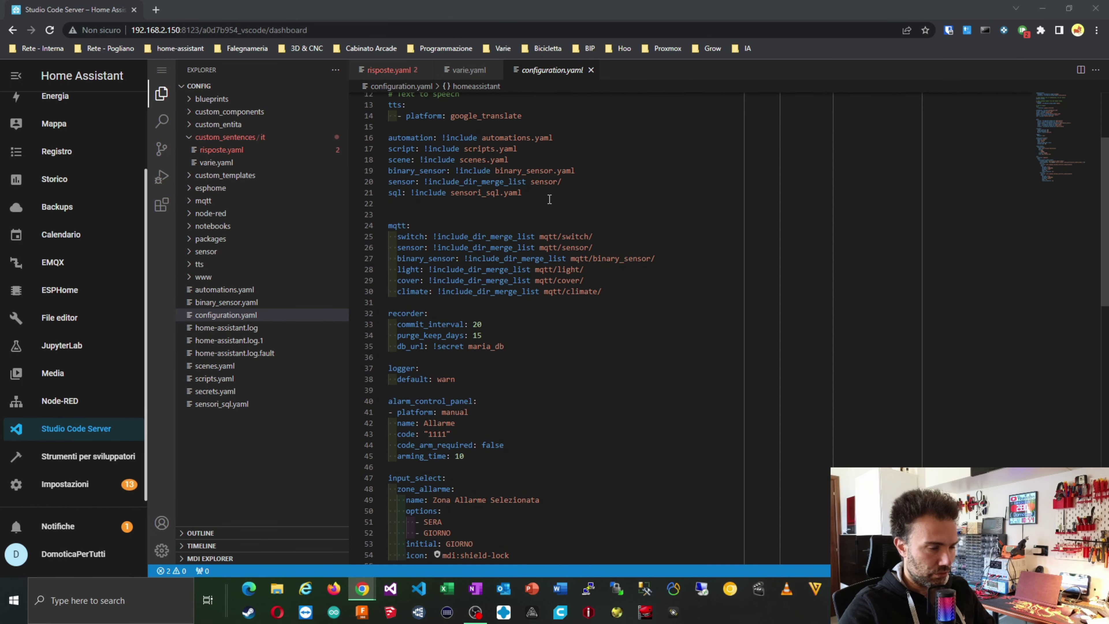
click(549, 199)
text(intent_script: !include intent_script.yaml)
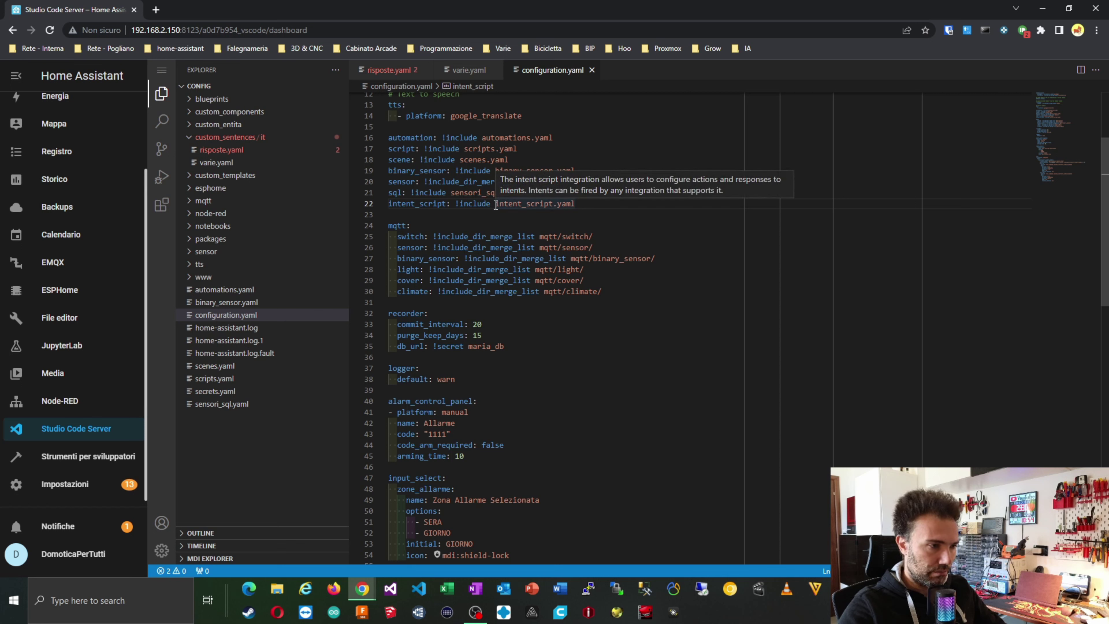
- Create a new file named intent_script.yaml in the root of the config folder, reusing the file name from the include line
drag(495, 205, 578, 201)
key(ctrl+c)
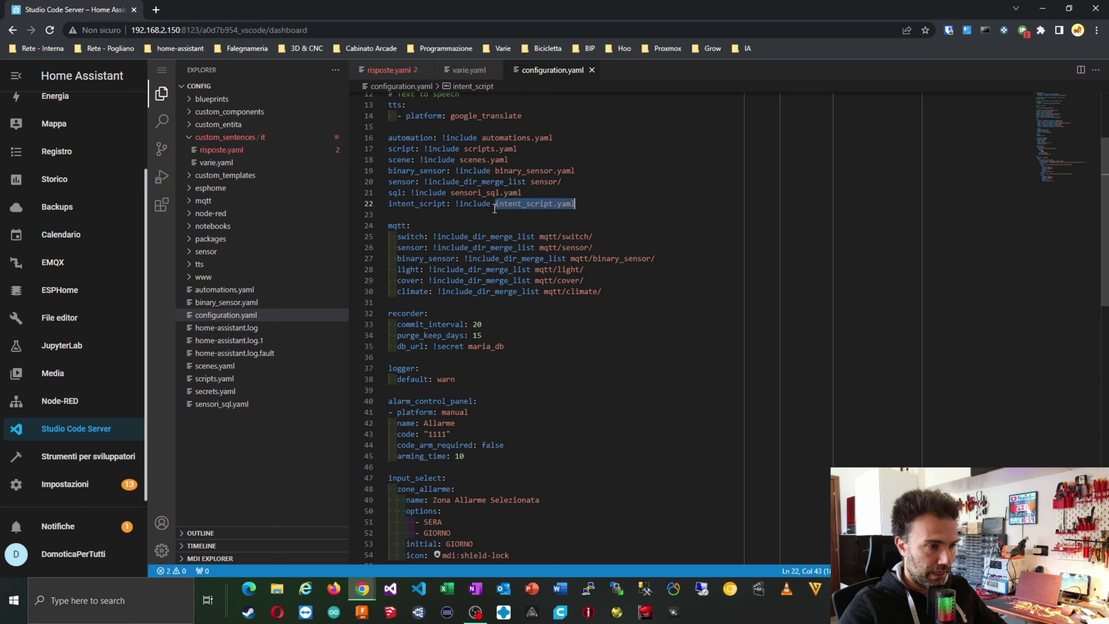
click(259, 88)
click(259, 88)
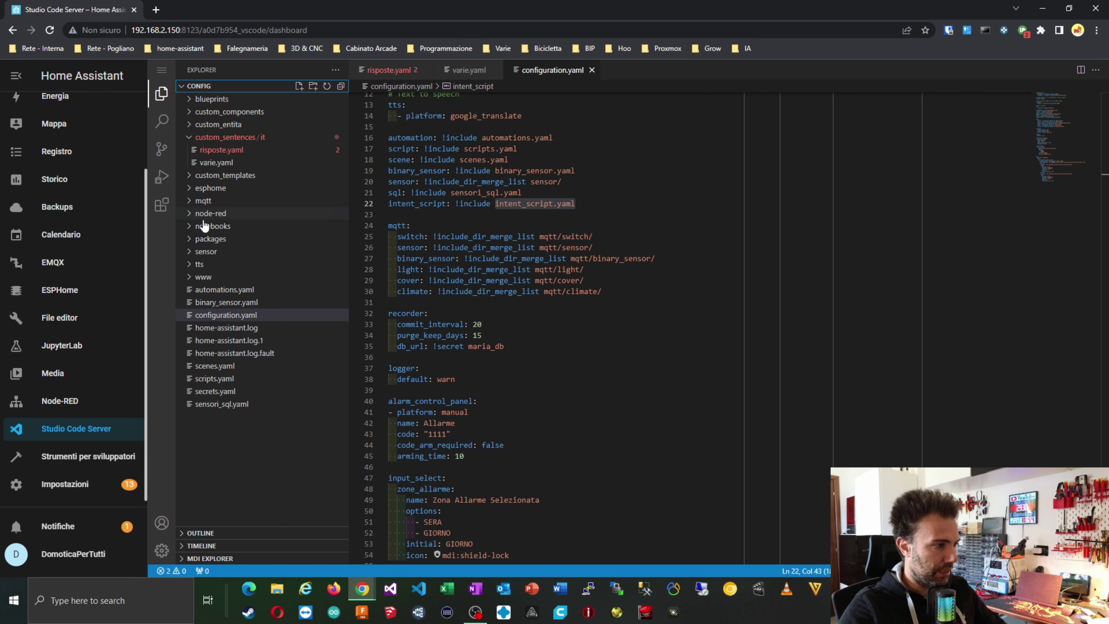
click(214, 275)
click(213, 277)
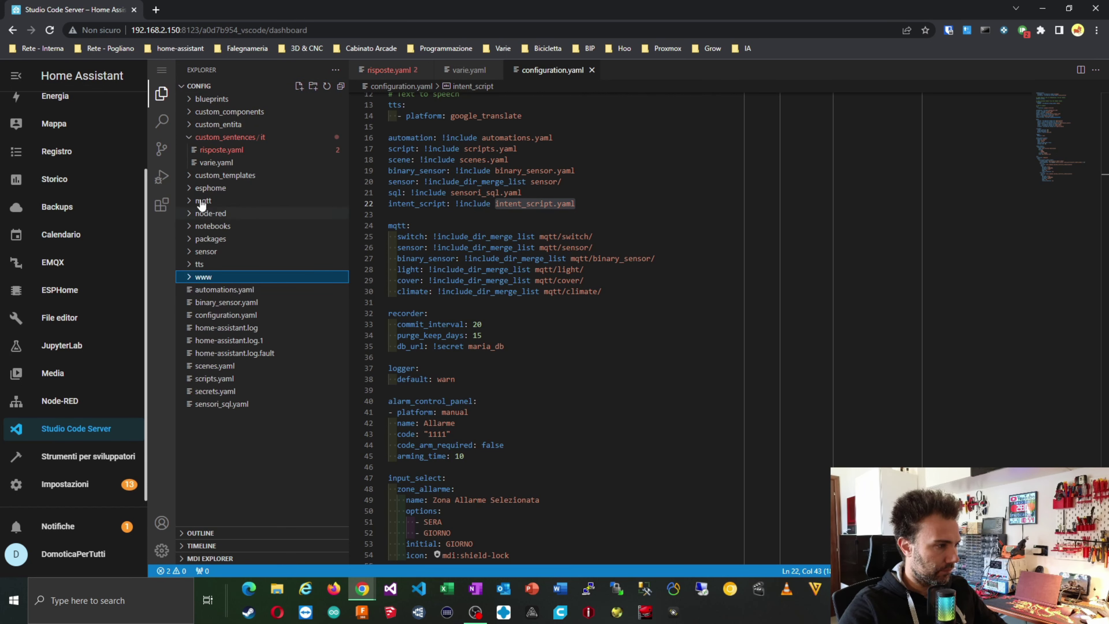
click(198, 86)
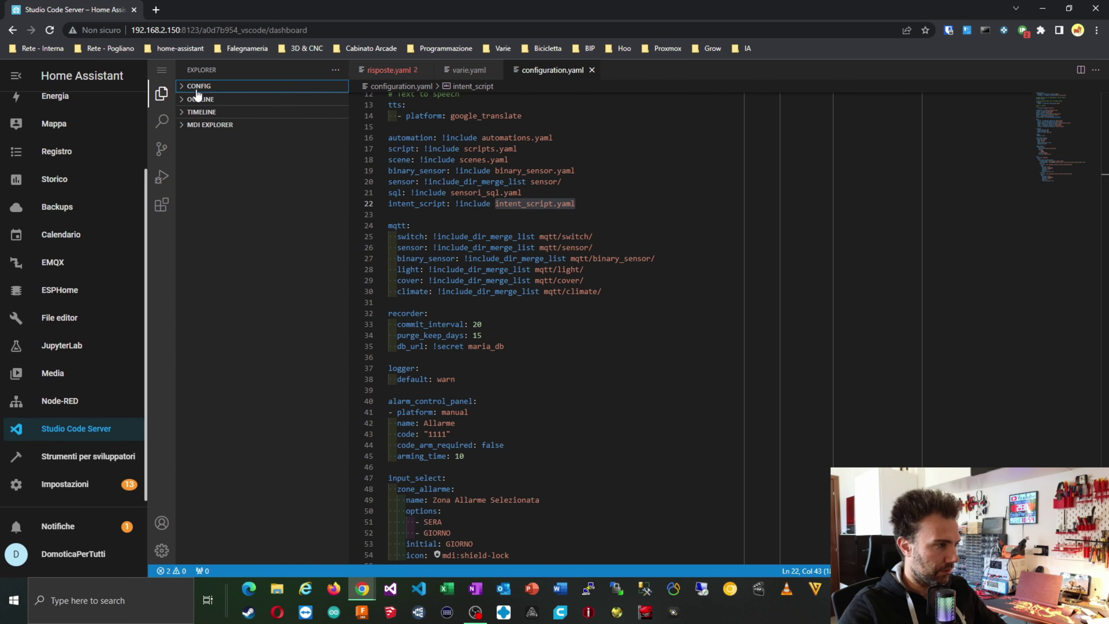
click(230, 85)
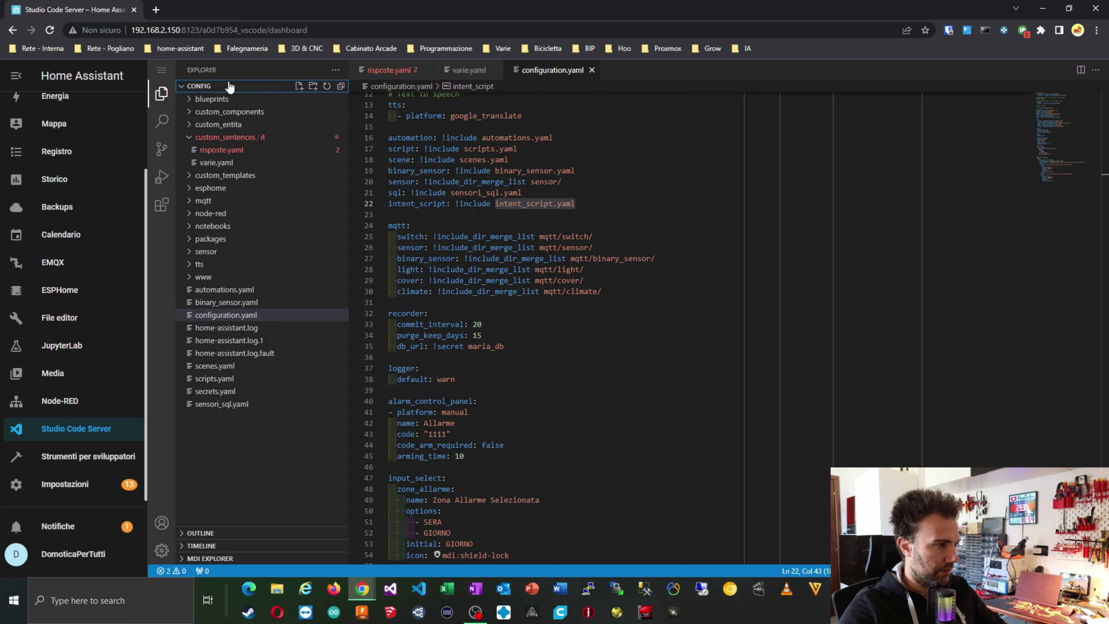
click(299, 87)
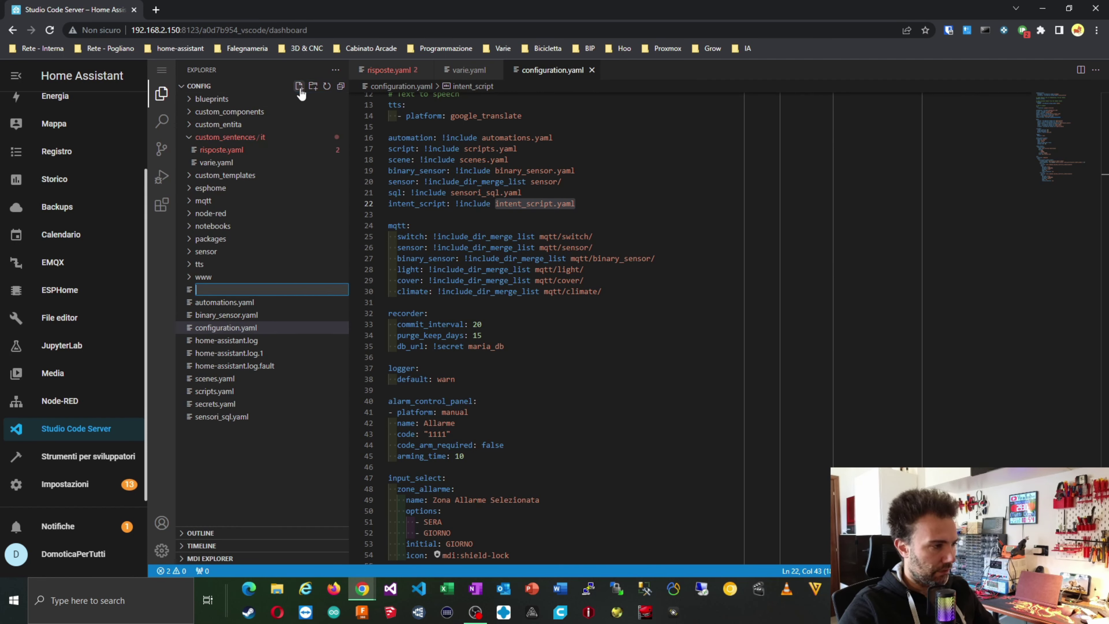
key(ctrl+v)
key(Return)
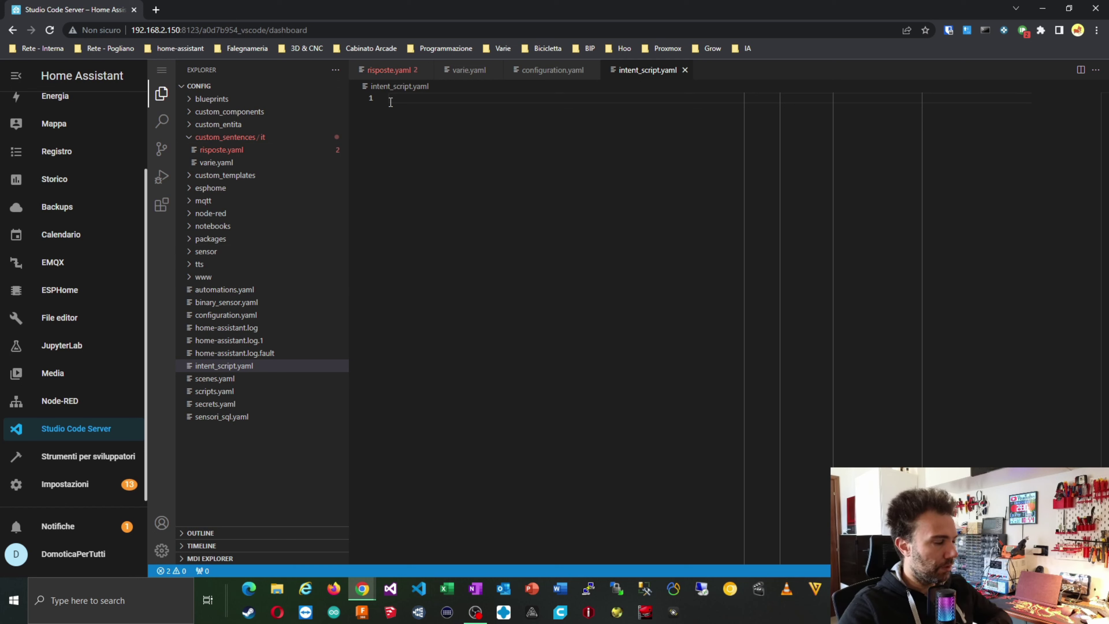
- In intent_script.yaml, define EscoDiCasa with action light.toggle on light.luce_pc_studio and speech text "Puoi uscire in {{ mezzo }} fra circa {{ fra_quanto }} minuti"
click(222, 163)
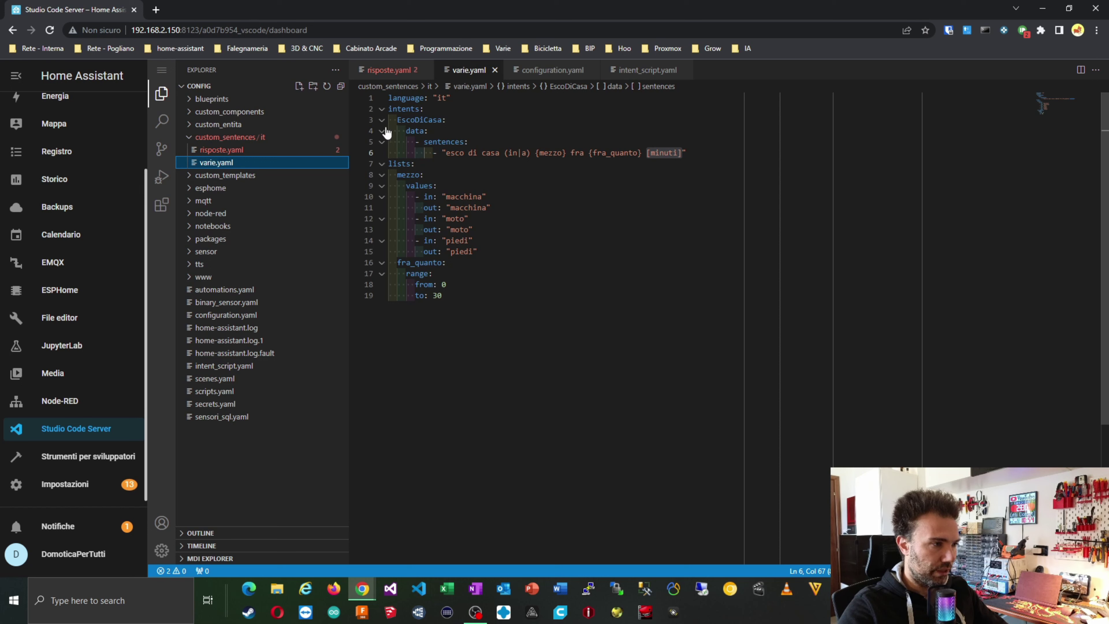
drag(397, 119, 448, 119)
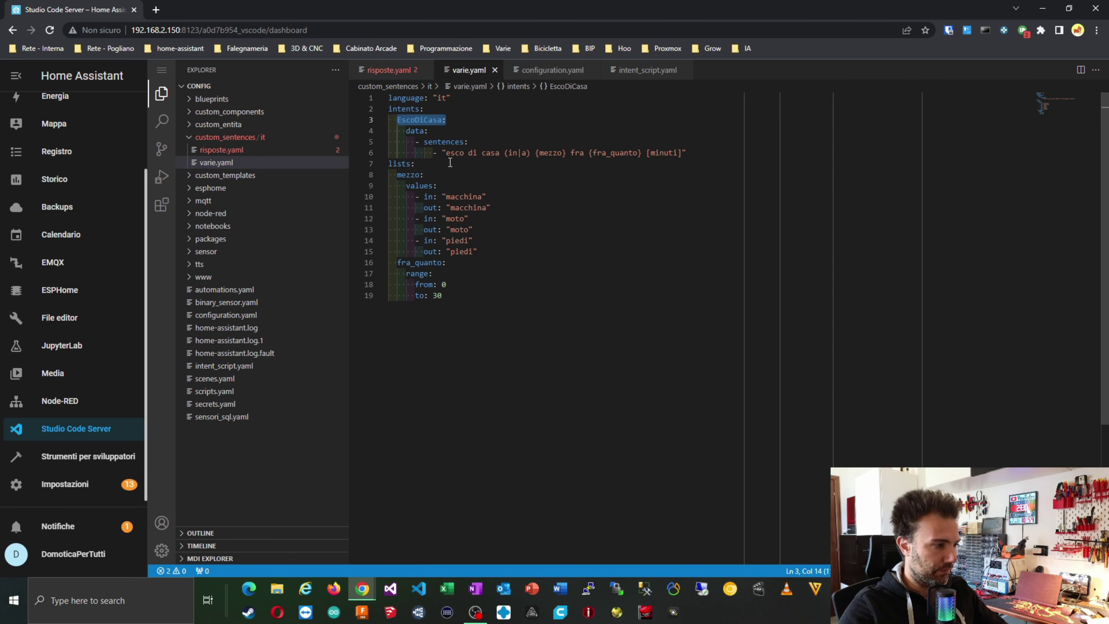
click(229, 367)
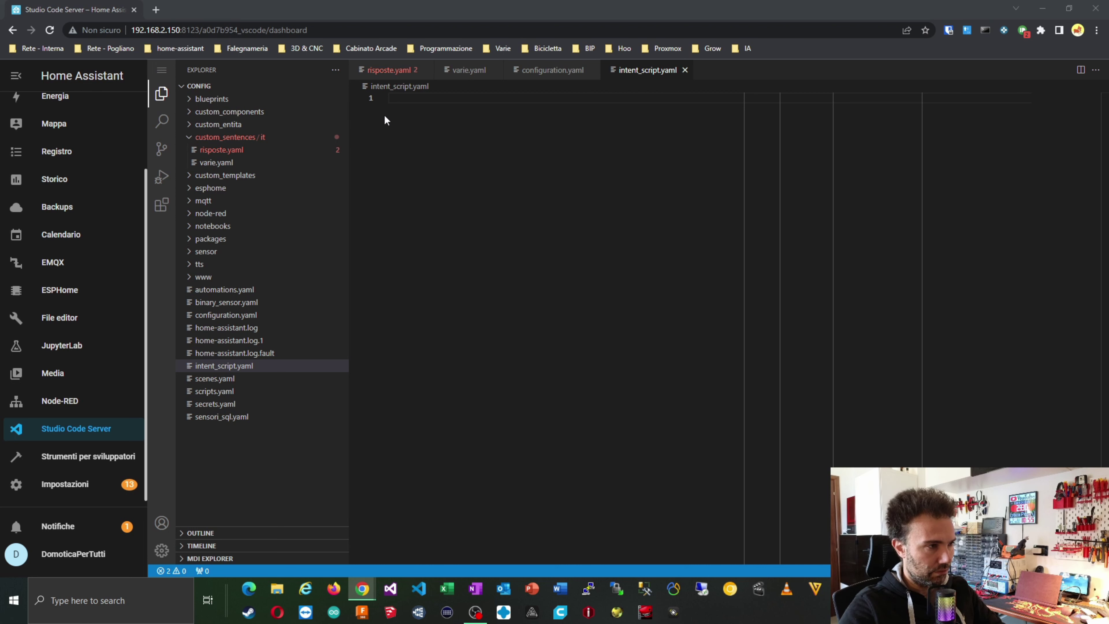
click(408, 103)
text(EscoDiCasa:   action:     service: light.toggle     data:       entity_id: light.luce_pc_studio   speech:     text: "Puoi uscire in {{ mezzo }} fra circa {{ fra_quanto }} minuti")
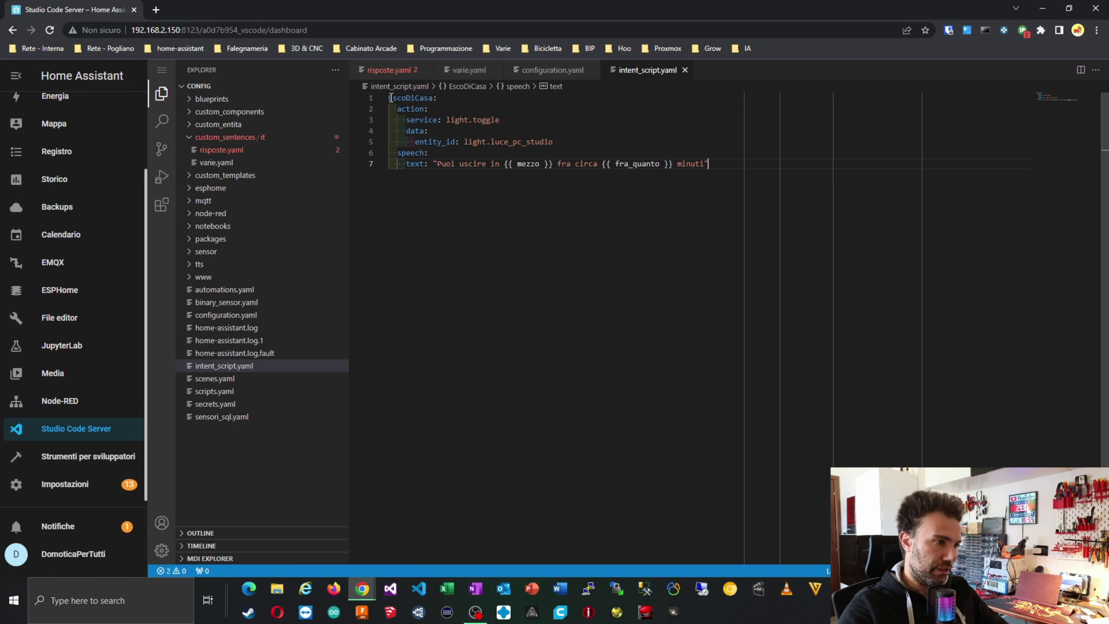
- Review the EscoDiCasa entry in intent_script.yaml, checking its intent name, the light entity in the action and the speech text
drag(389, 98, 437, 98)
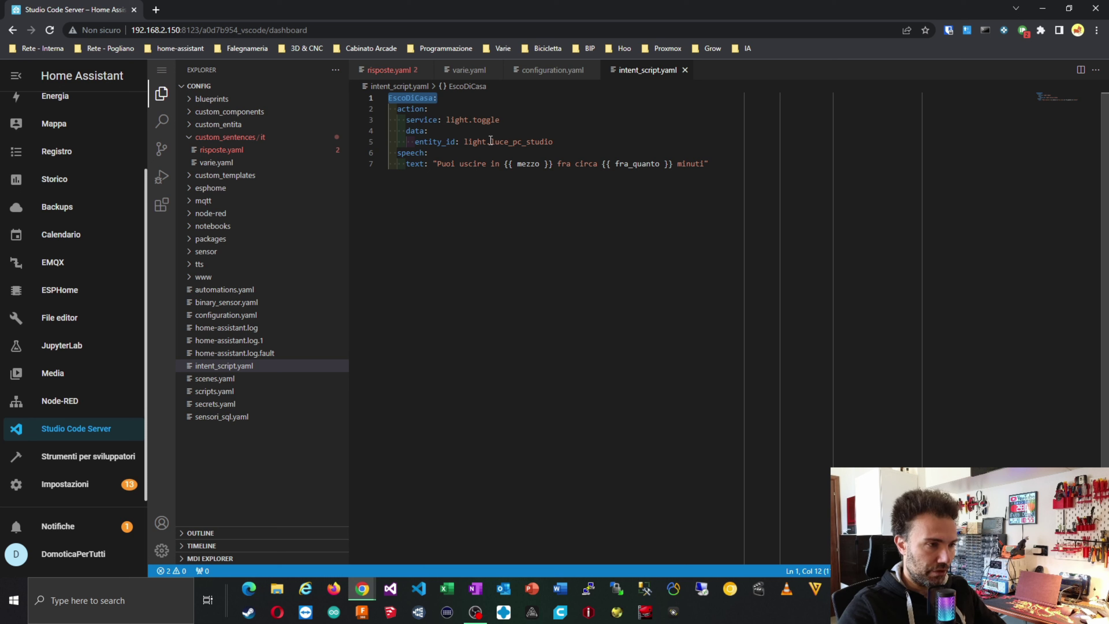
drag(491, 142, 553, 142)
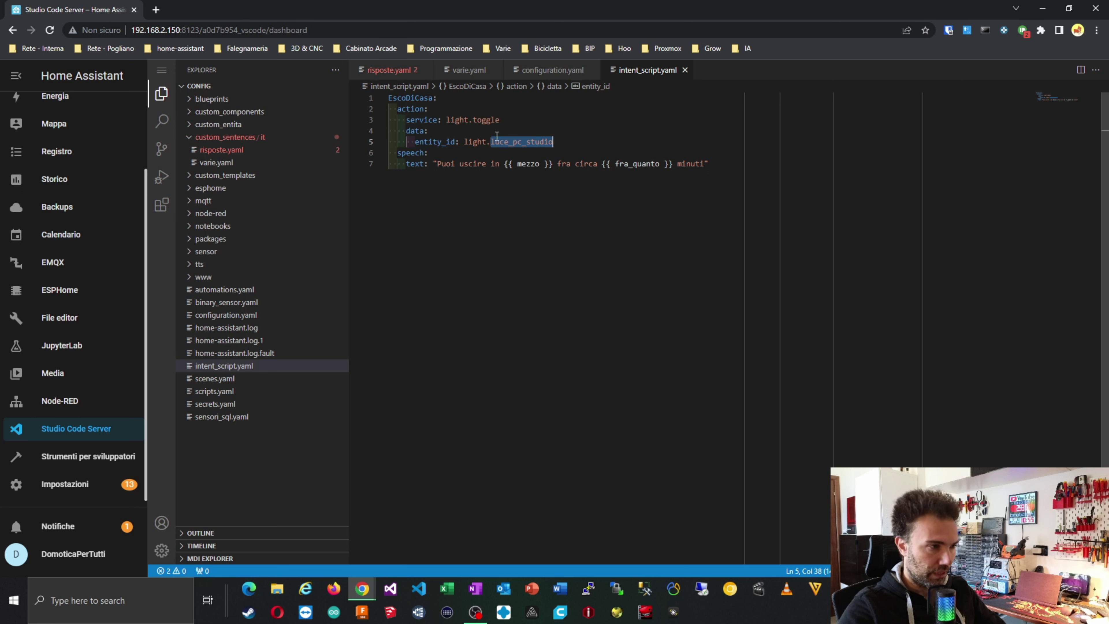
click(412, 163)
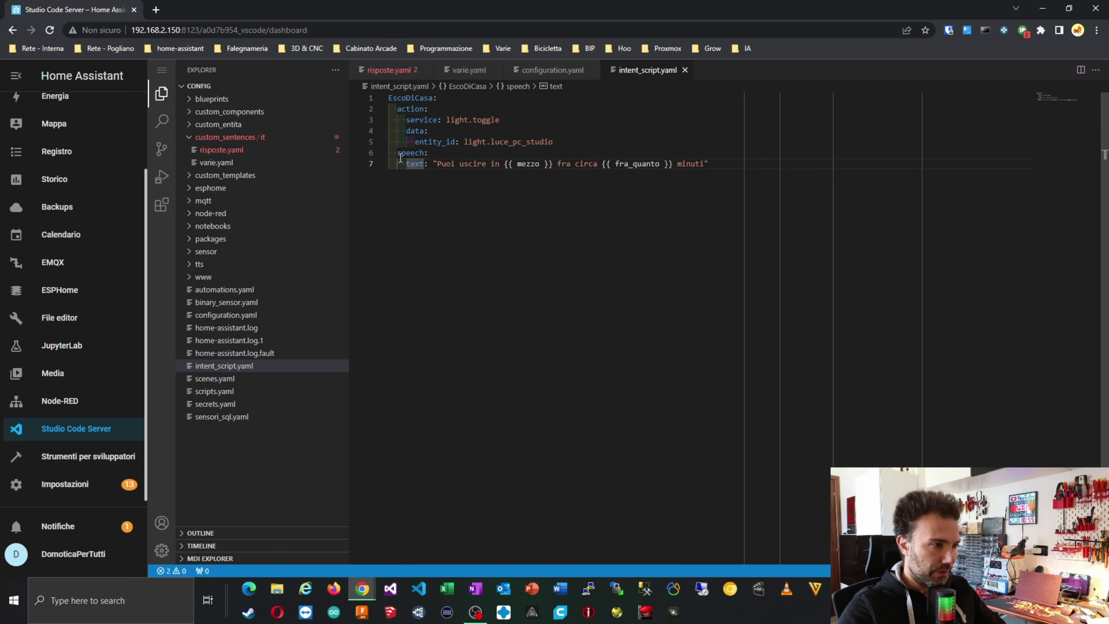
drag(398, 155, 429, 153)
click(443, 184)
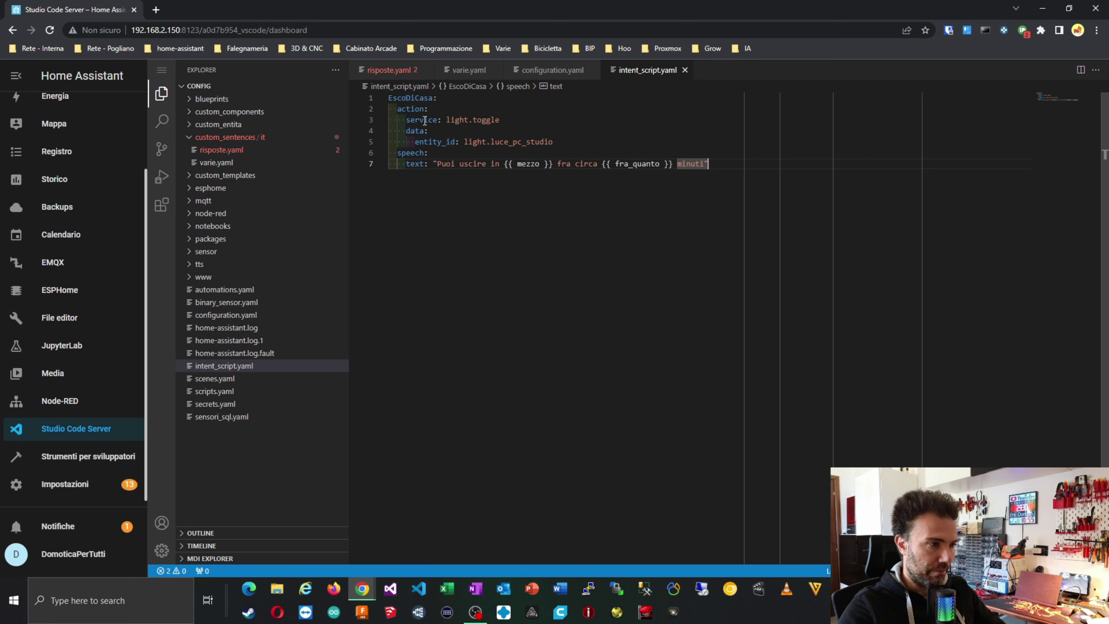
drag(463, 141, 494, 142)
drag(437, 163, 709, 164)
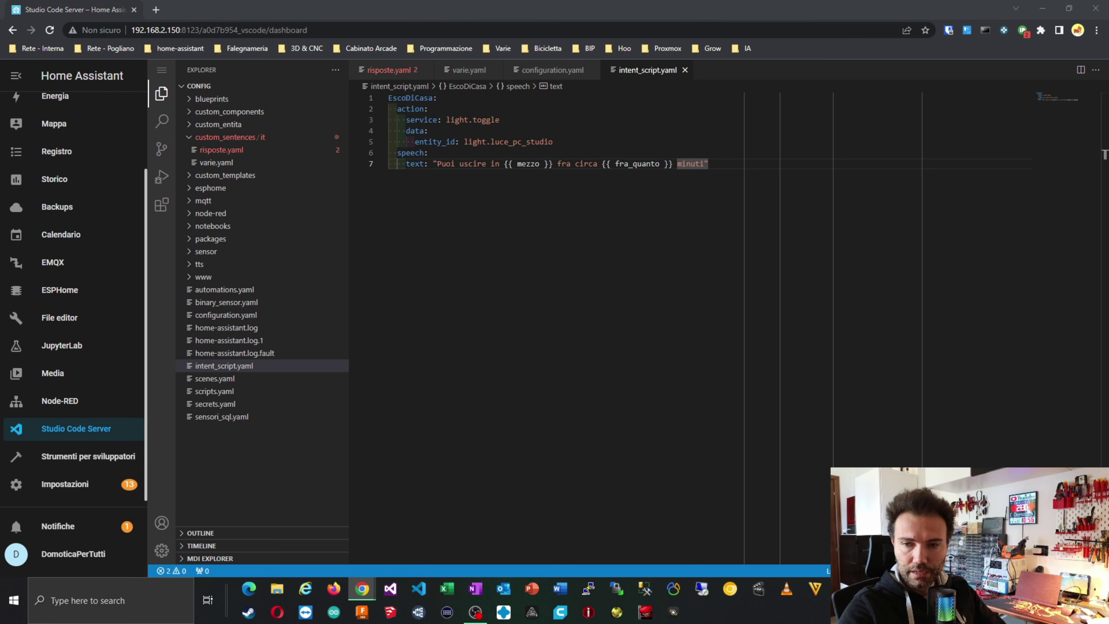
- In scripts.yaml, add script gestisci_conferme_azioni_alexa with icon mdi:wifi-check, calling input_datetime.set_datetime on input_datetime.ultima_esecuzione_conferme_alexa with timestamp "{{ now().timestamp() }}"
click(220, 391)
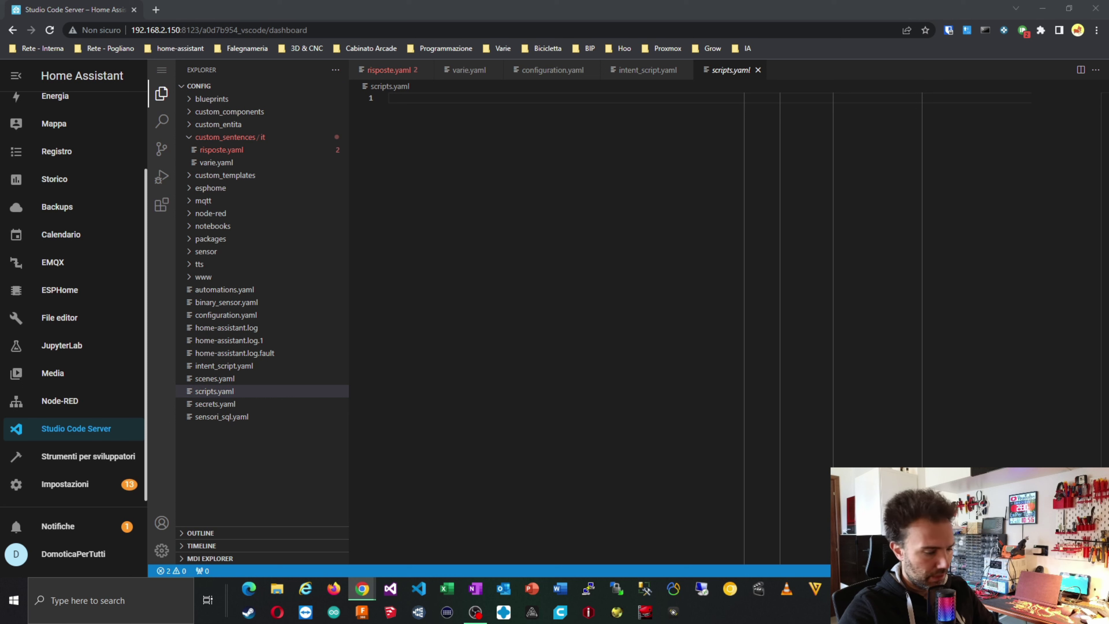
click(445, 113)
text(gestisci_conferme_azioni_alexa:   alias: Gestisci Conferme Azioni Alexa   icon: mdi:wifi-check   sequence:   - service: input_datetime.set_datetime     data:         timestamp: "{{ now().timestamp() }}"     target:         entity_id: input_datetime.ultima_esecuzione_conferme_alexa)
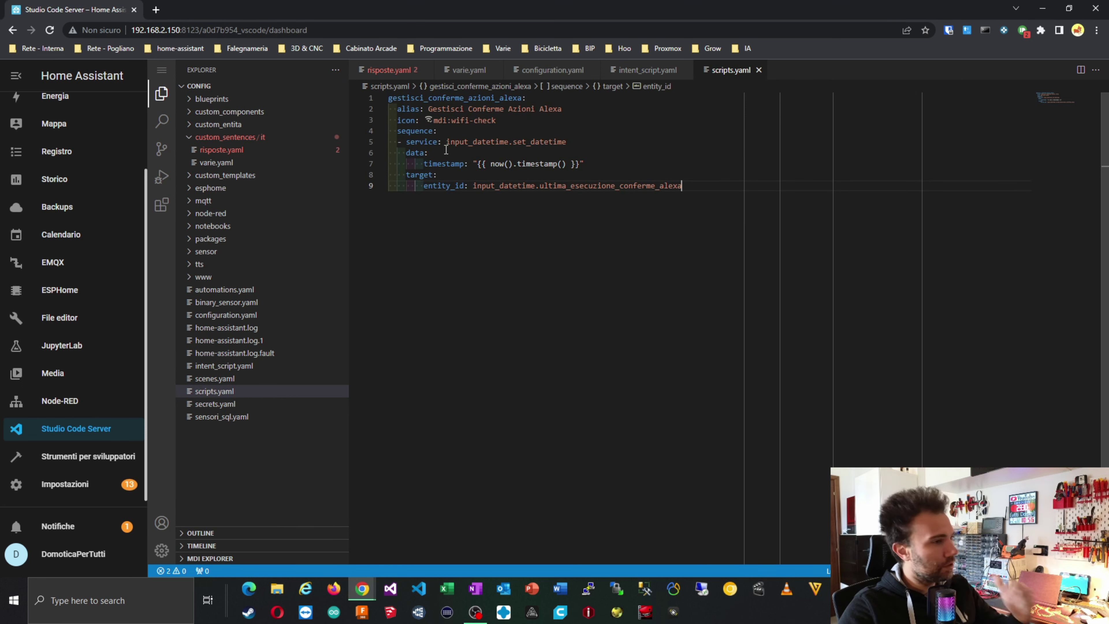
- Rename the script's key on the first line of scripts.yaml to avvio_automazione_escodicasa
drag(390, 99, 523, 98)
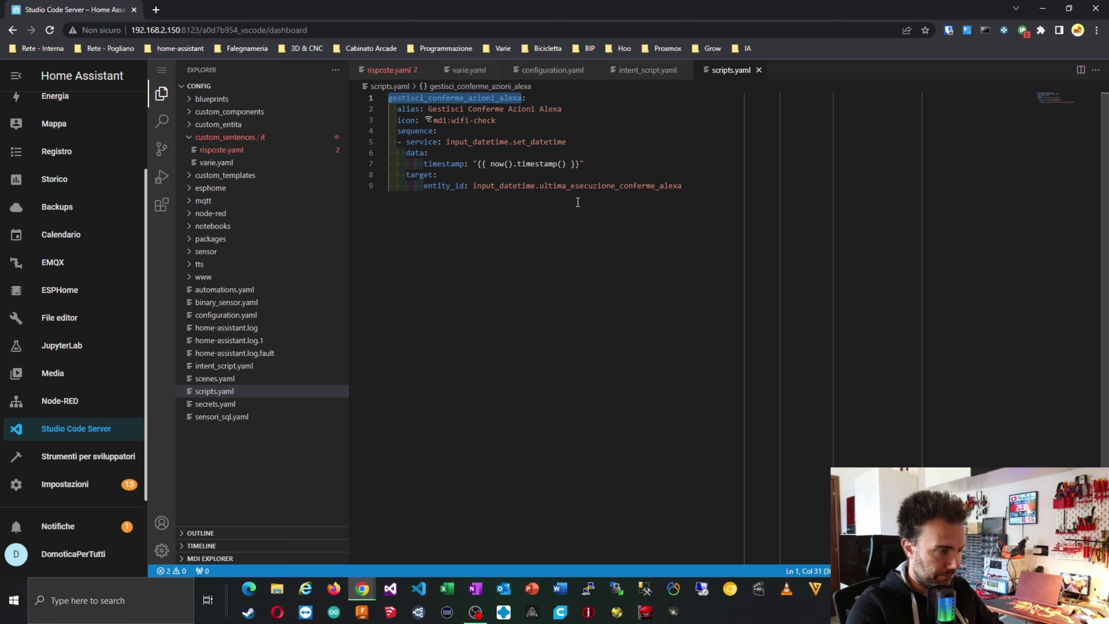
text(avvio)
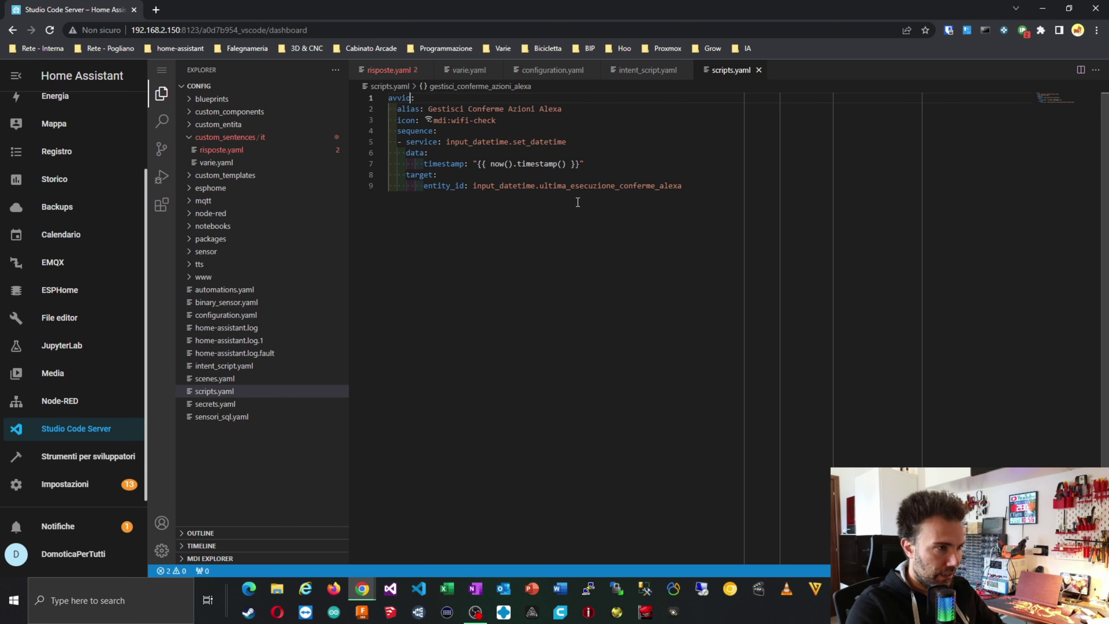
text(_automa)
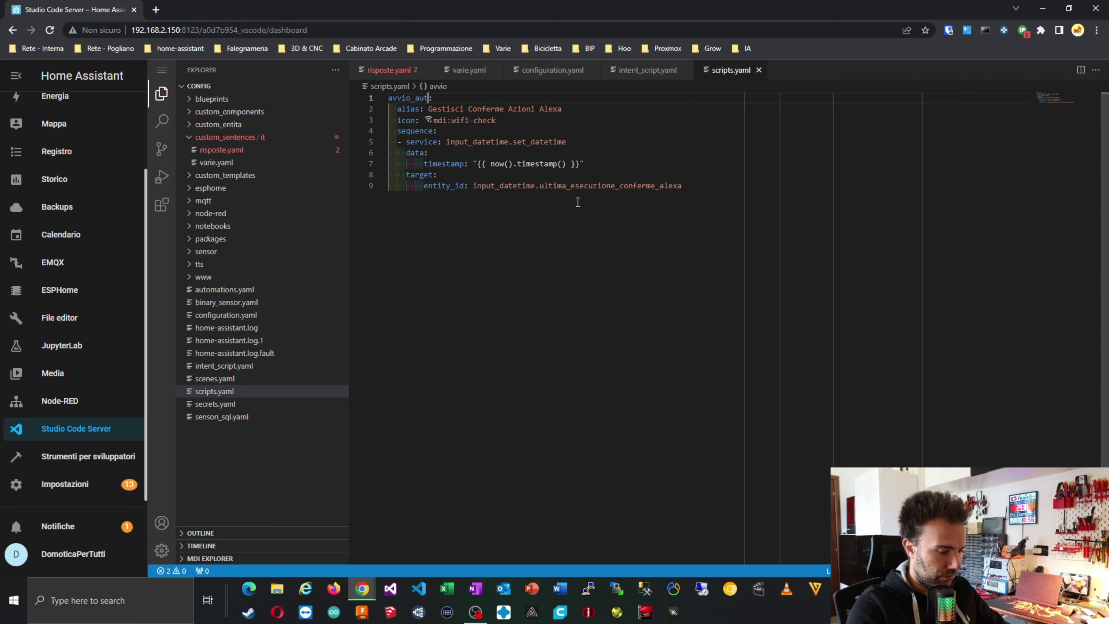
text(zione_)
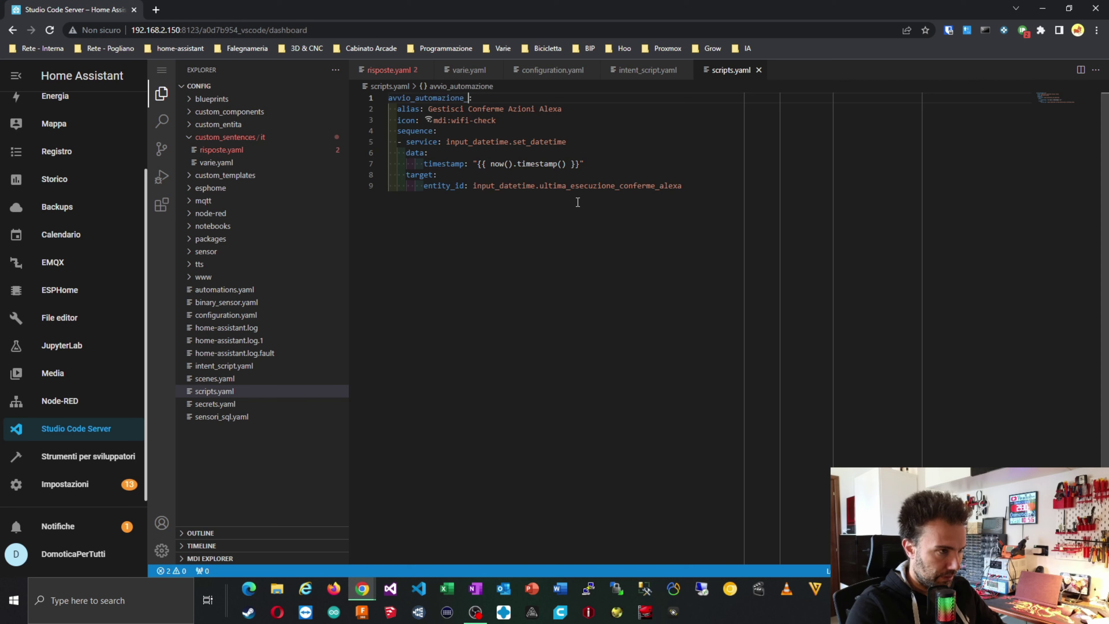
text(nod)
key(BackSpace)
key(BackSpace)
key(BackSpace)
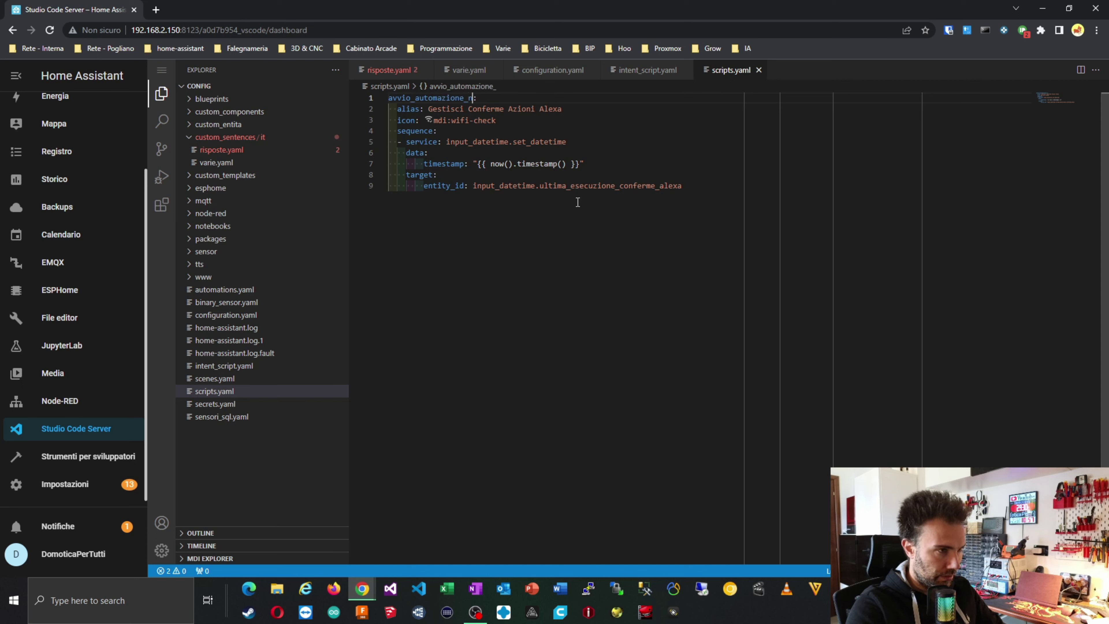
text(escodicas)
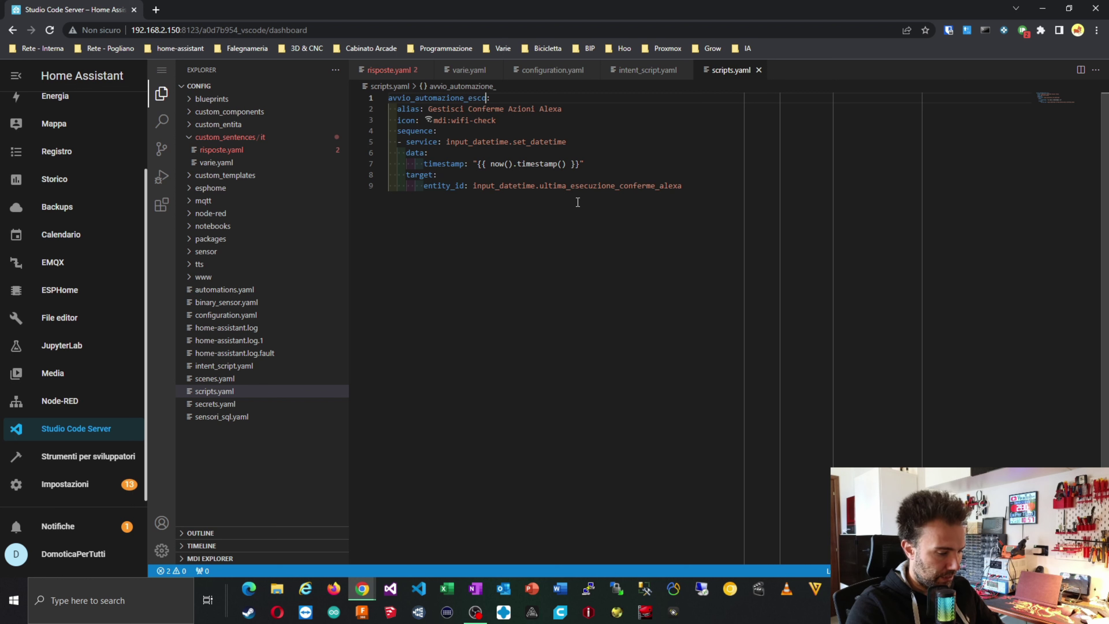
text(a)
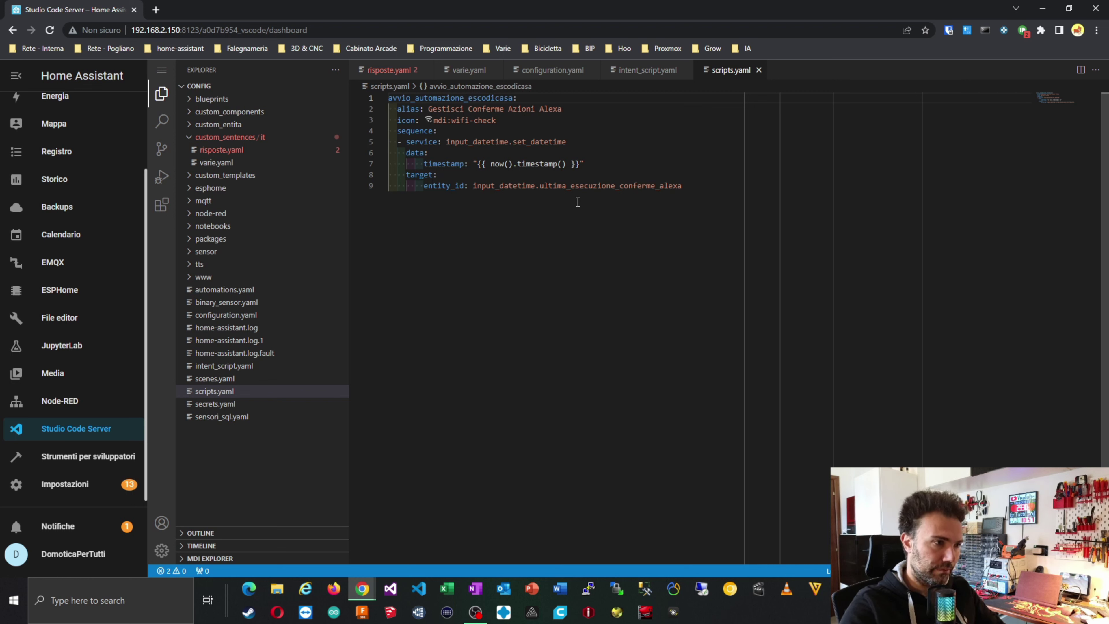
- Replace the script's alias with "avvio automazione esco di casa", reusing the script key and swapping its underscores for spaces
double_click(577, 186)
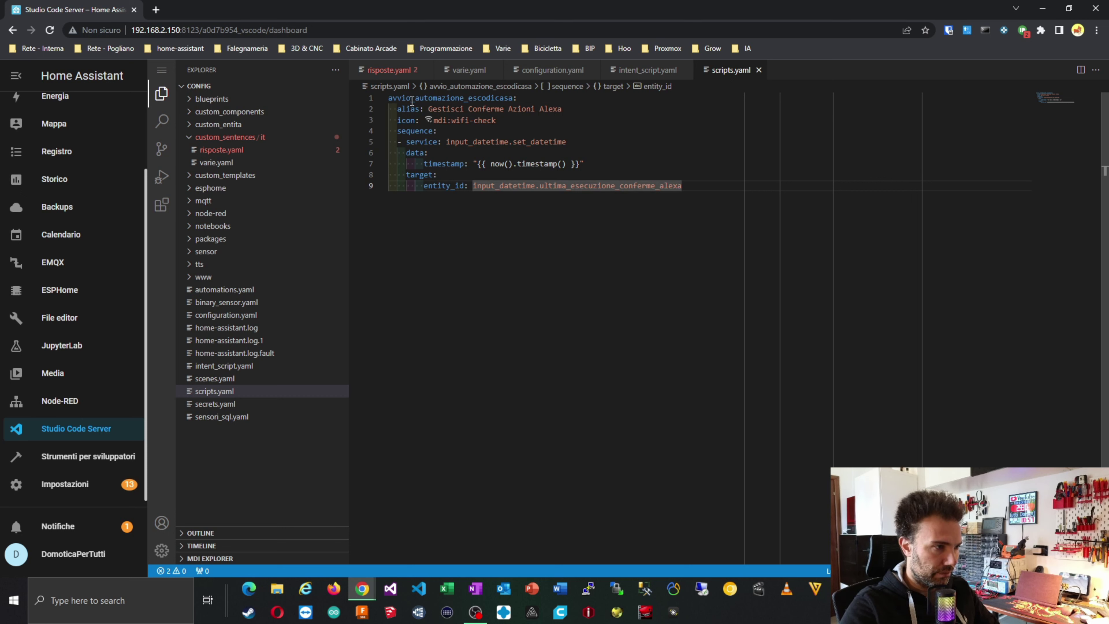
drag(427, 109, 578, 113)
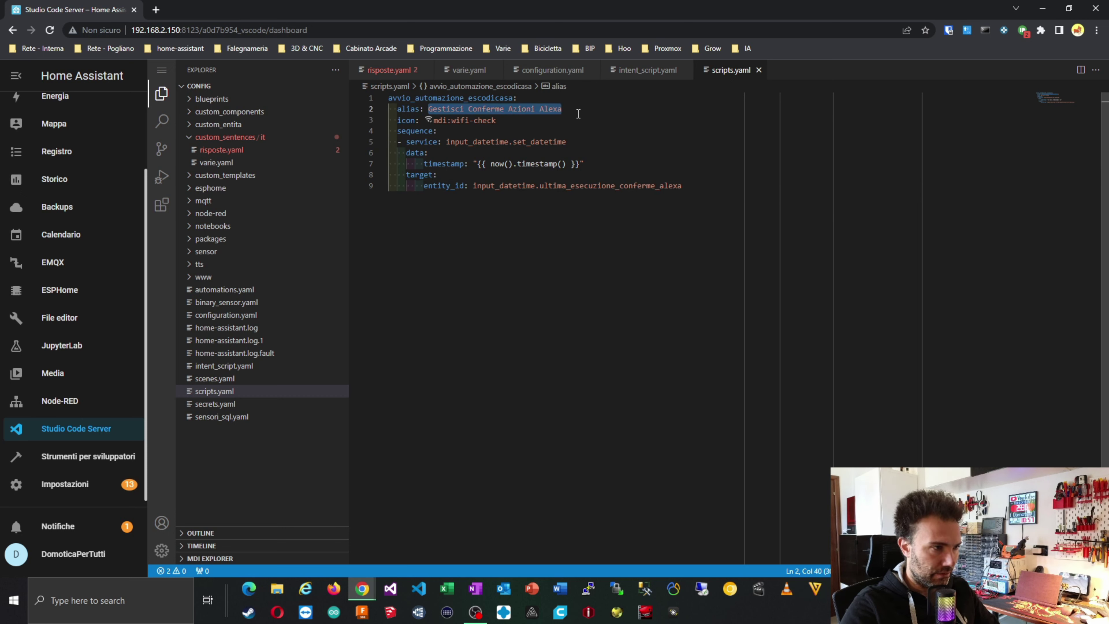
drag(388, 98, 512, 99)
key(ctrl+c)
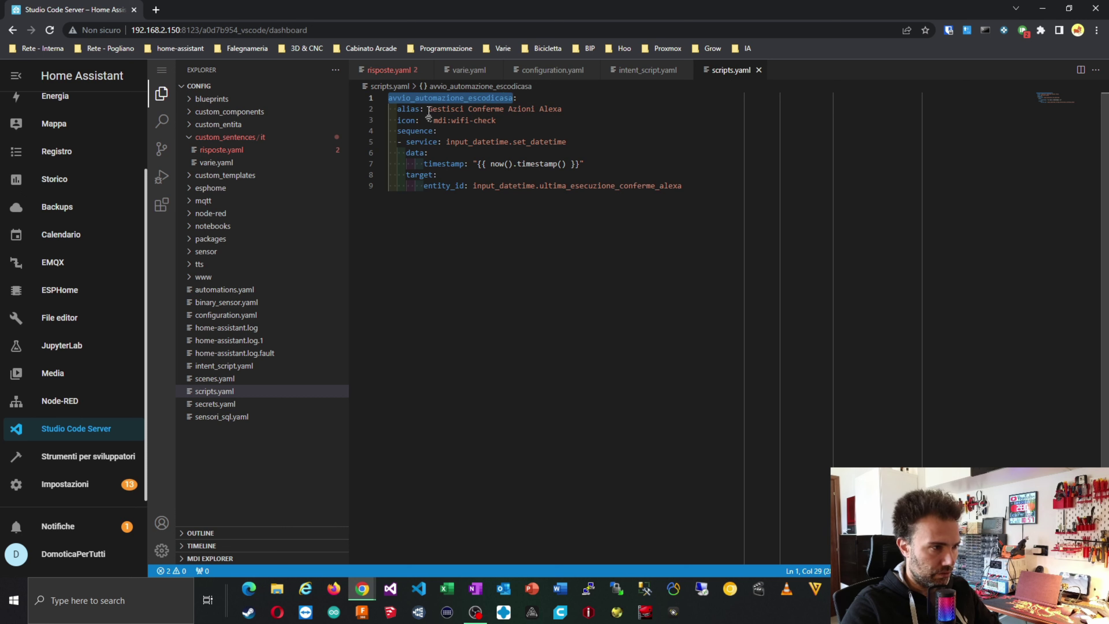
drag(428, 109, 565, 110)
key(ctrl+v)
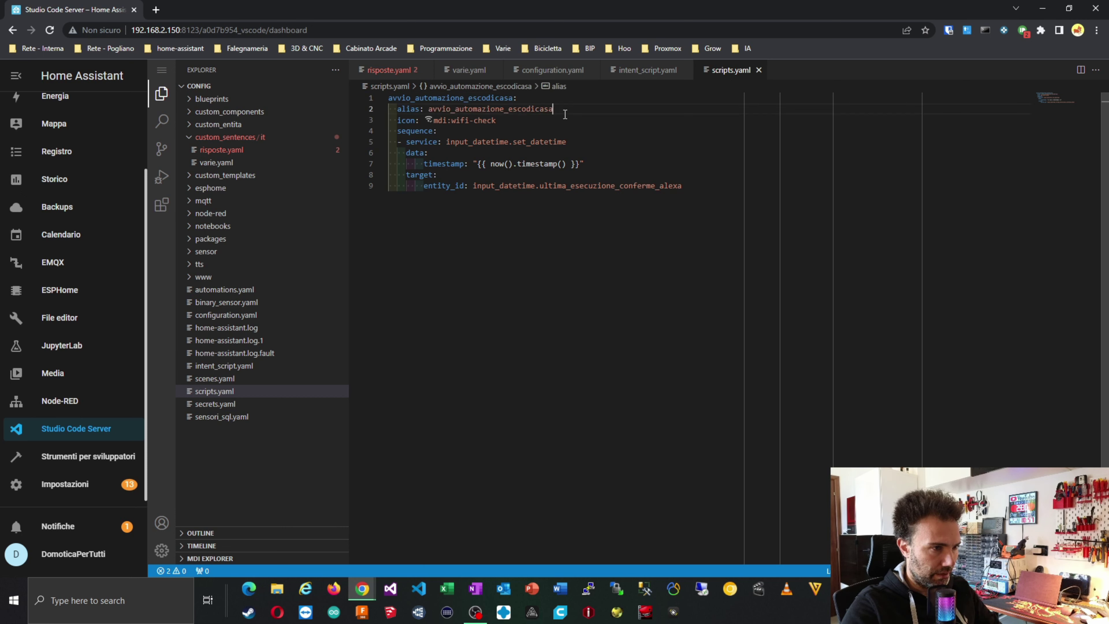
click(454, 109)
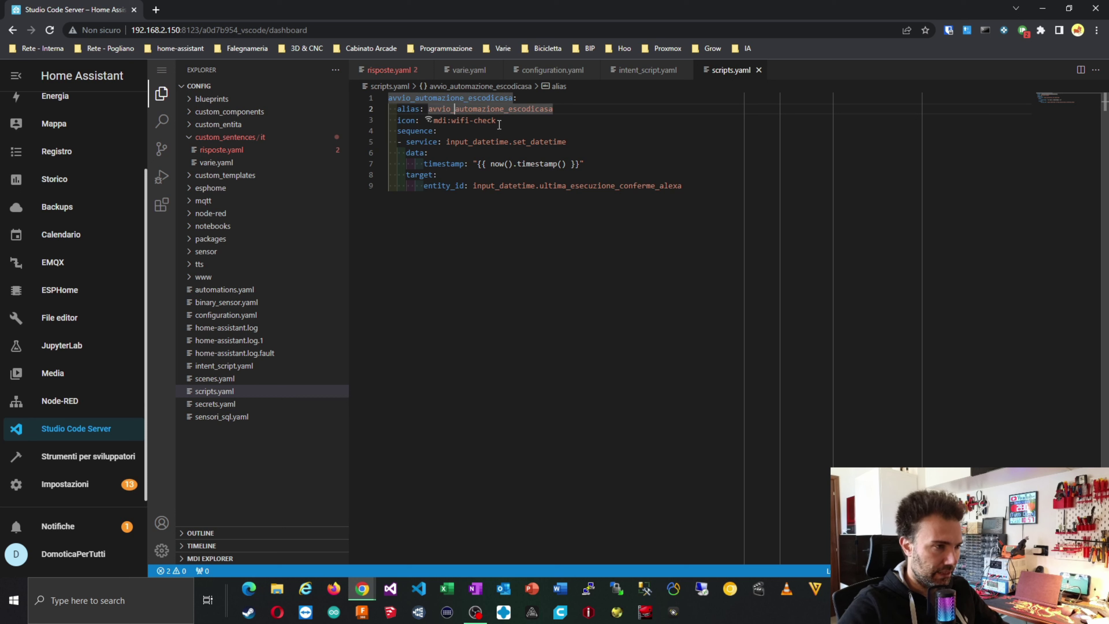
key(BackSpace)
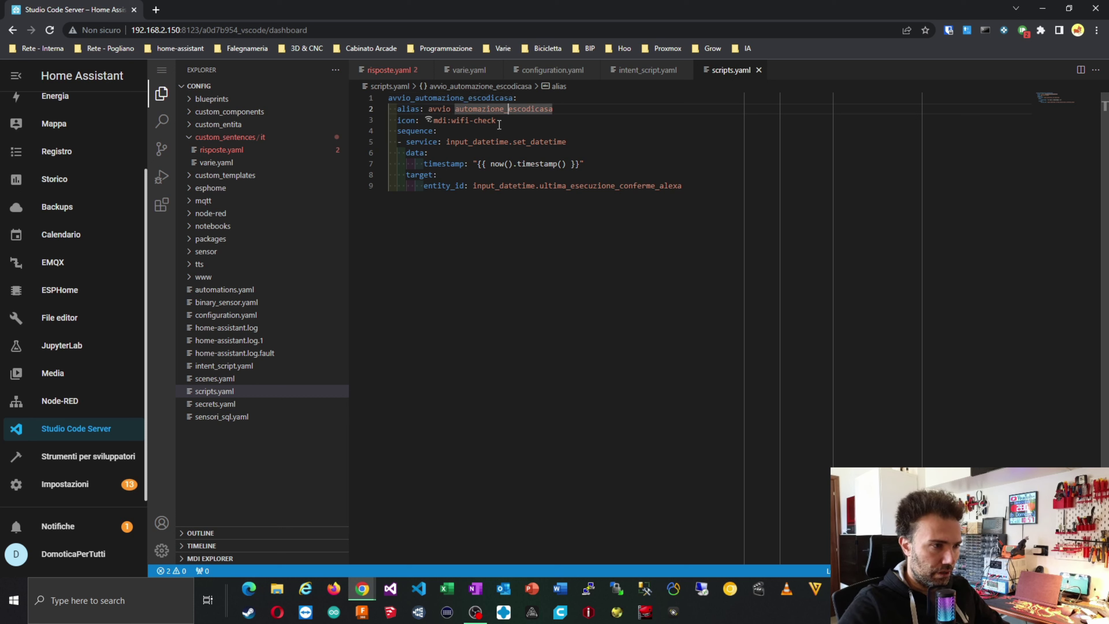
key(BackSpace)
key(Right)
key(Right)
key(Right)
key(Right)
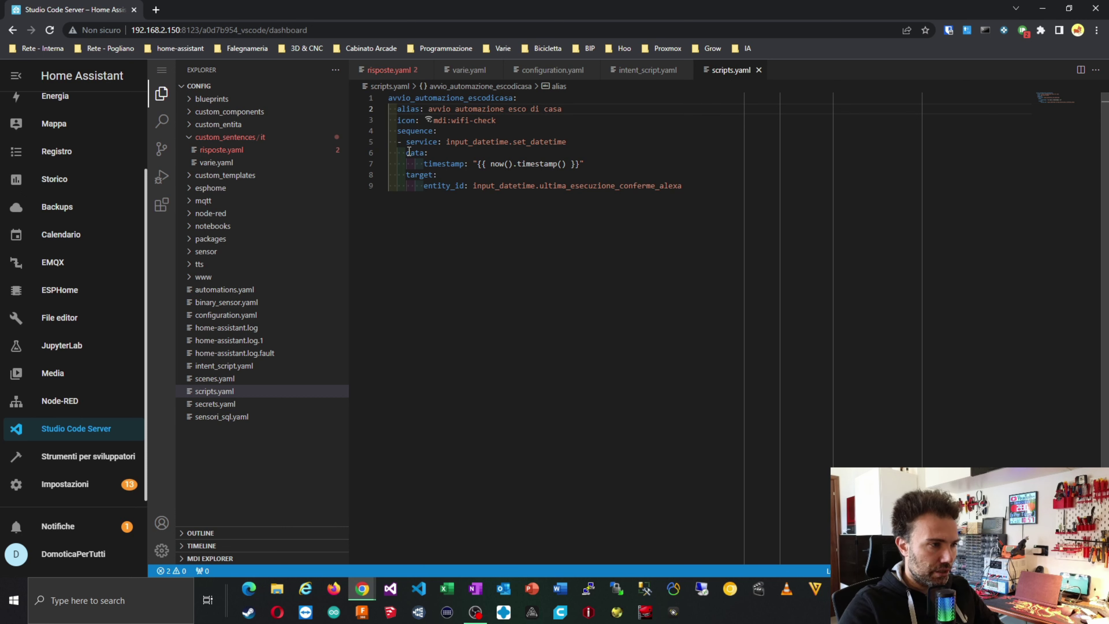
- Change the entity_id targeted by the set_datetime service to input_datetime.ultima_esecuzione_escodicasa
click(435, 141)
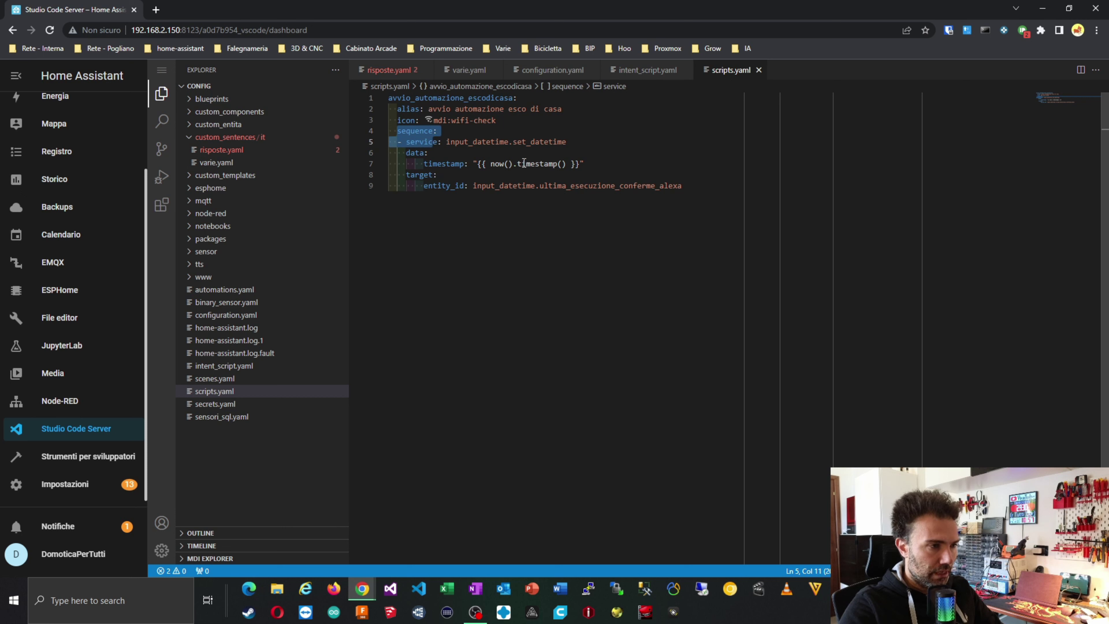
click(540, 179)
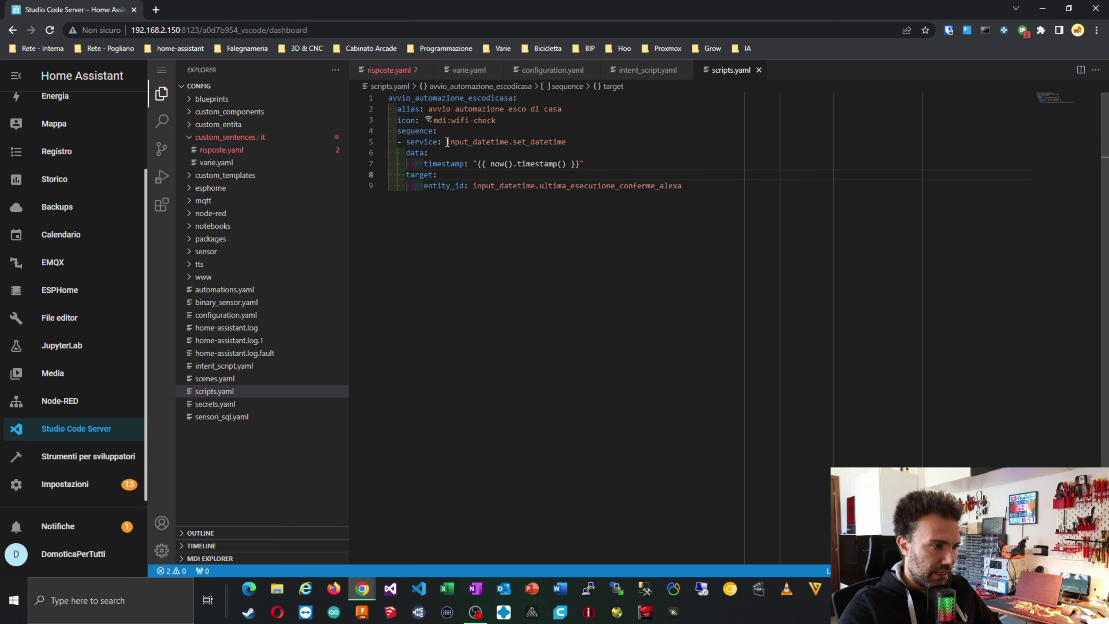
drag(447, 142, 567, 141)
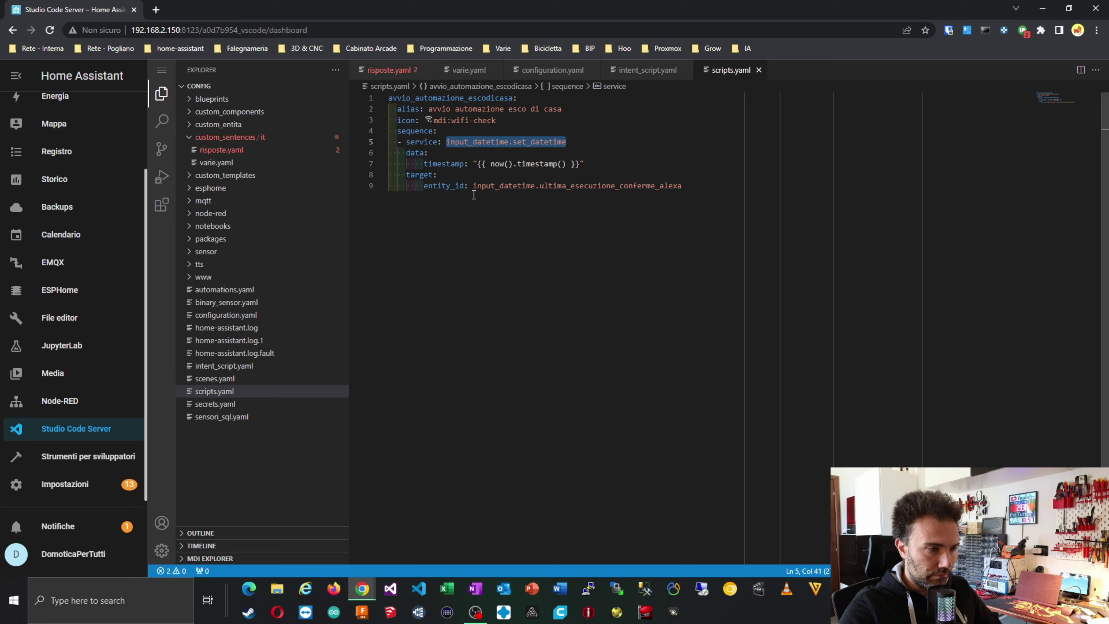
drag(473, 186, 631, 201)
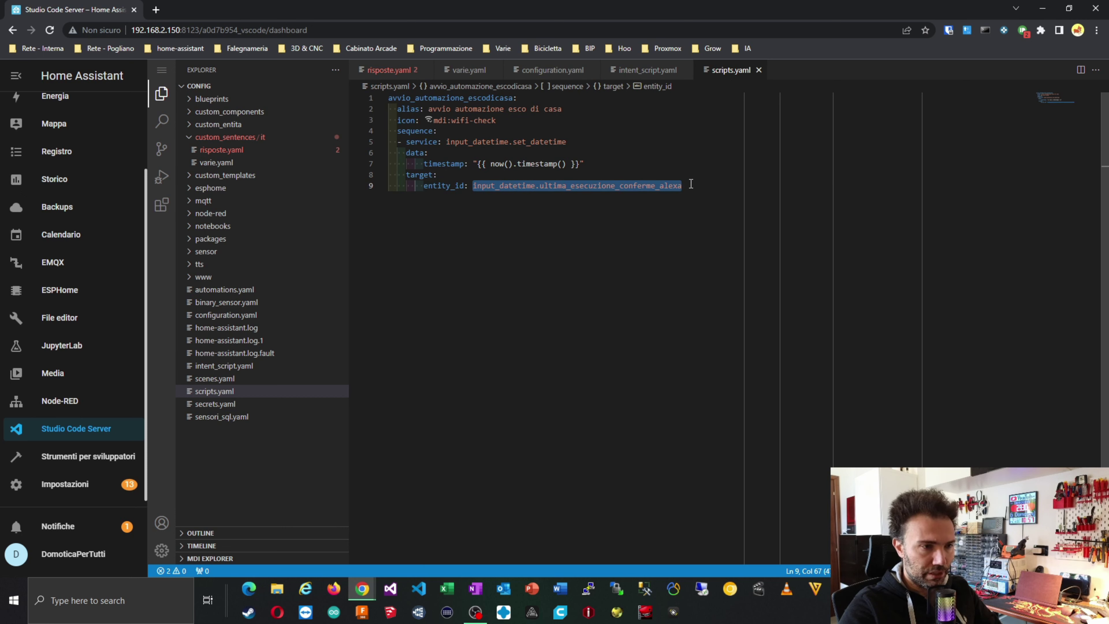
click(623, 188)
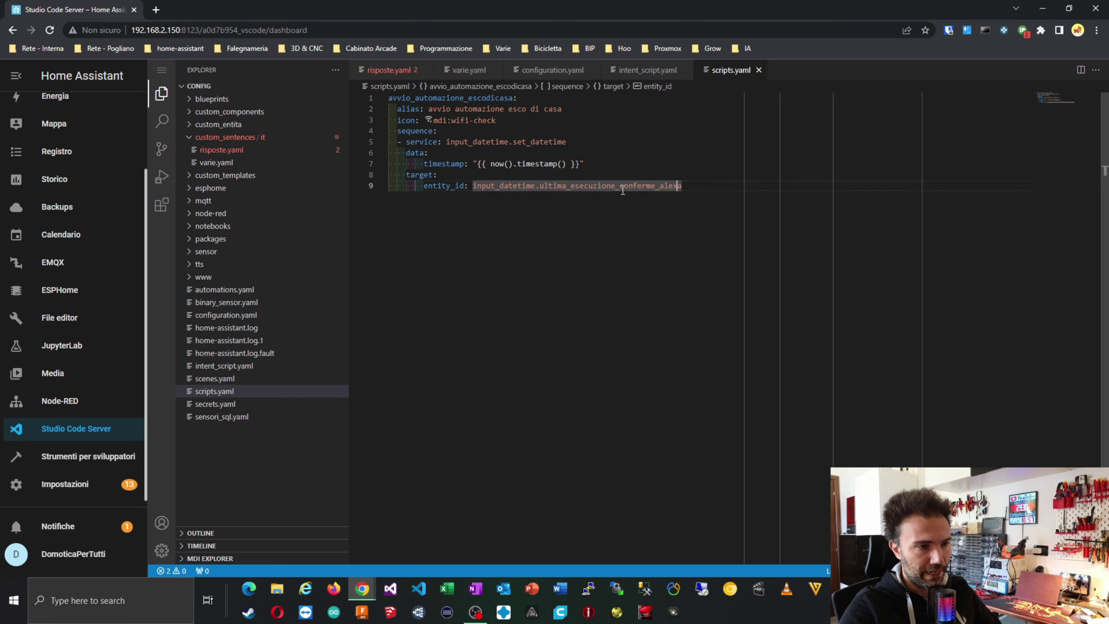
drag(623, 188, 684, 186)
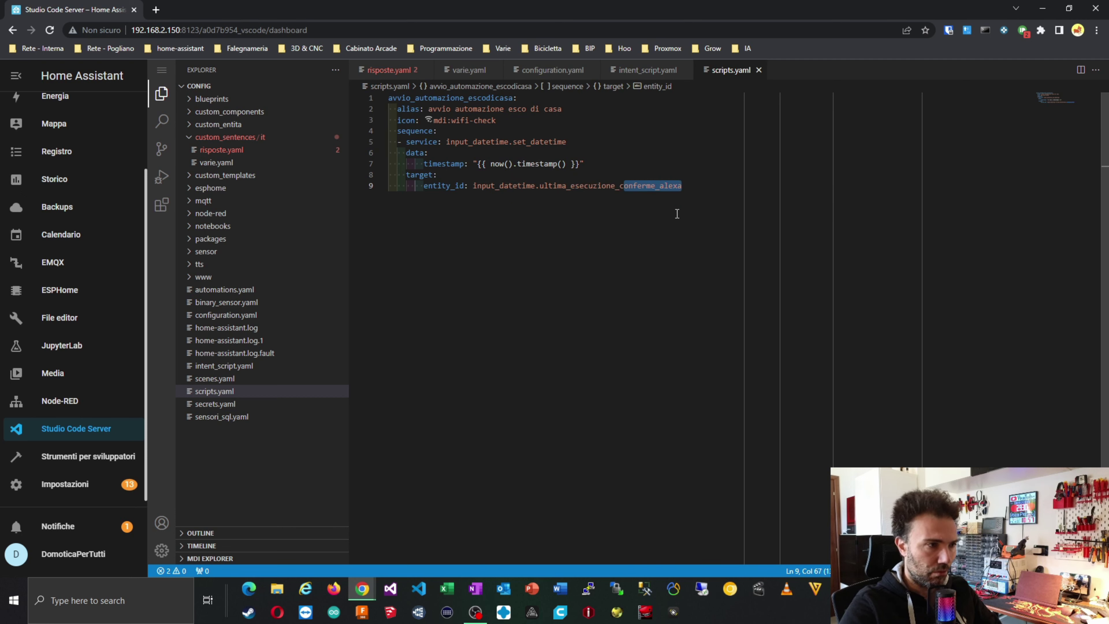
key(BackSpace)
key(BackSpace)
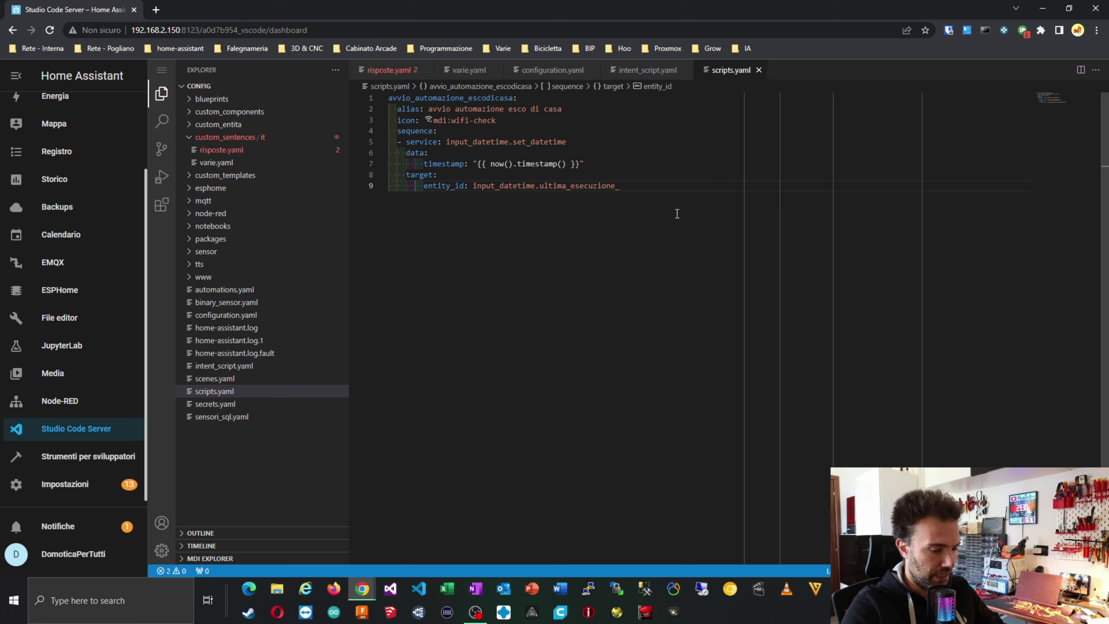
text(escodicasa)
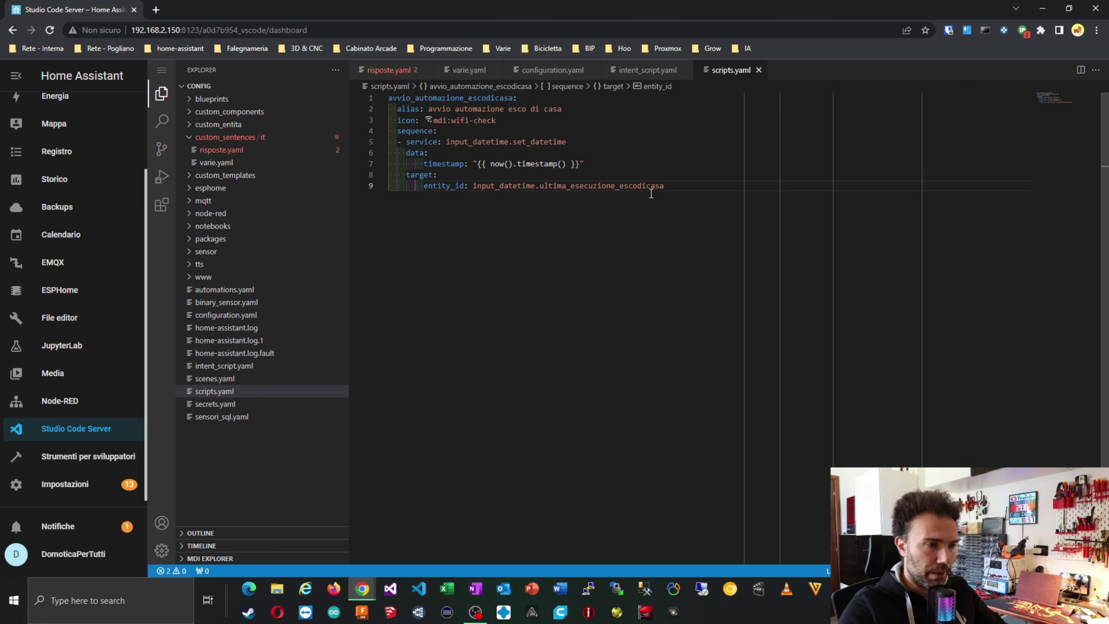
click(637, 169)
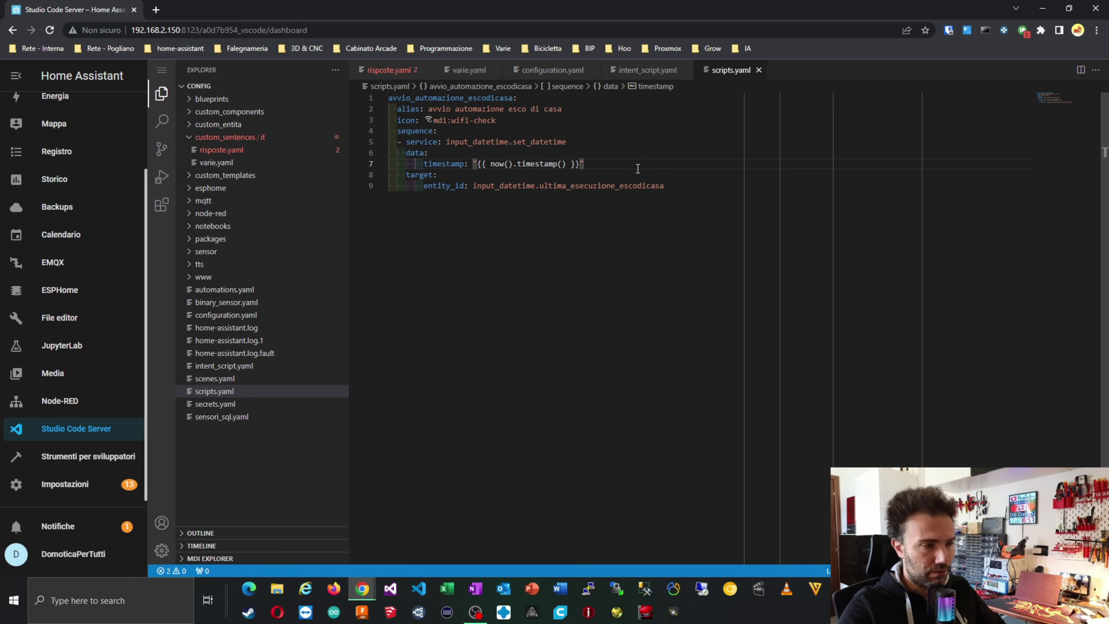
click(650, 176)
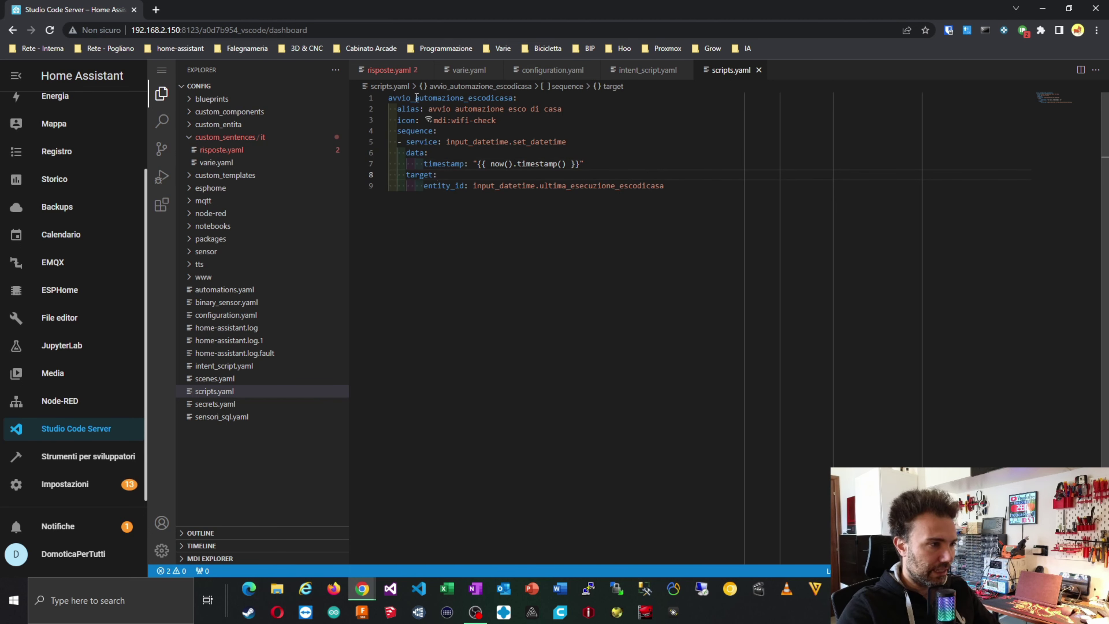
- In intent_script.yaml, replace the EscoDiCasa action's service with script.avvio_automazione_escodicasa, reusing the script key from scripts.yaml
drag(388, 98, 513, 98)
key(ctrl+c)
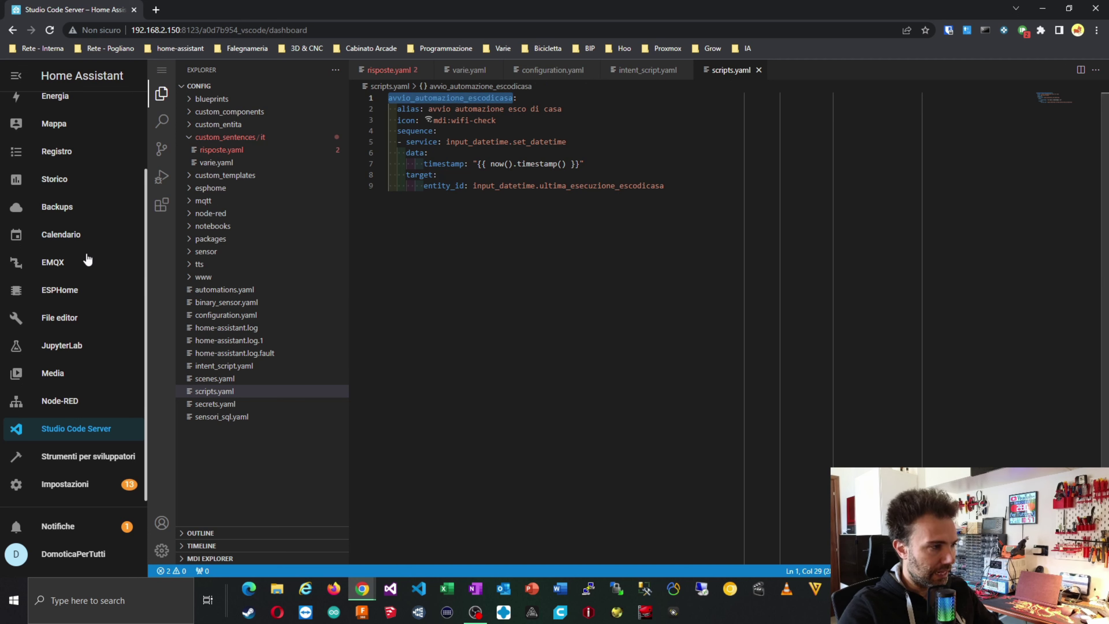
click(214, 367)
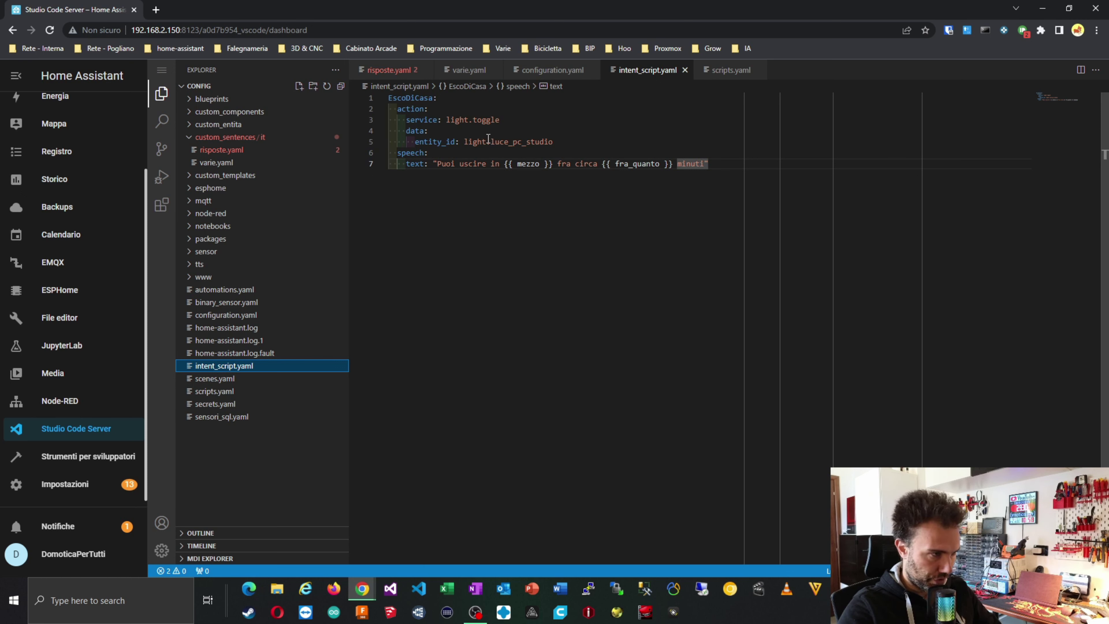
drag(446, 120, 504, 119)
key(ctrl+v)
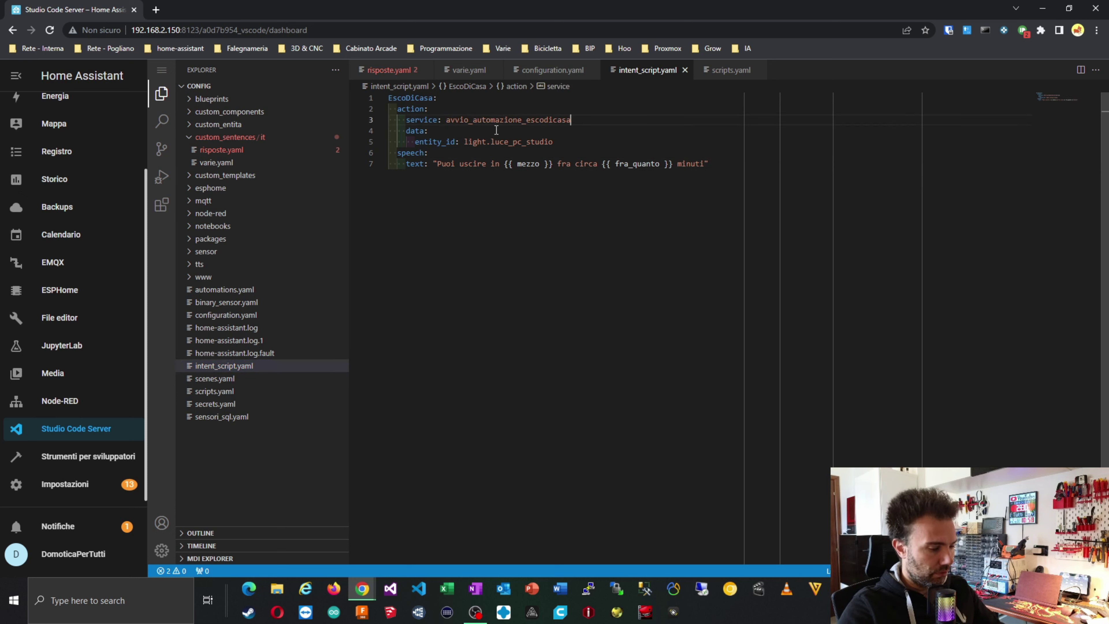
click(446, 121)
text(scrip)
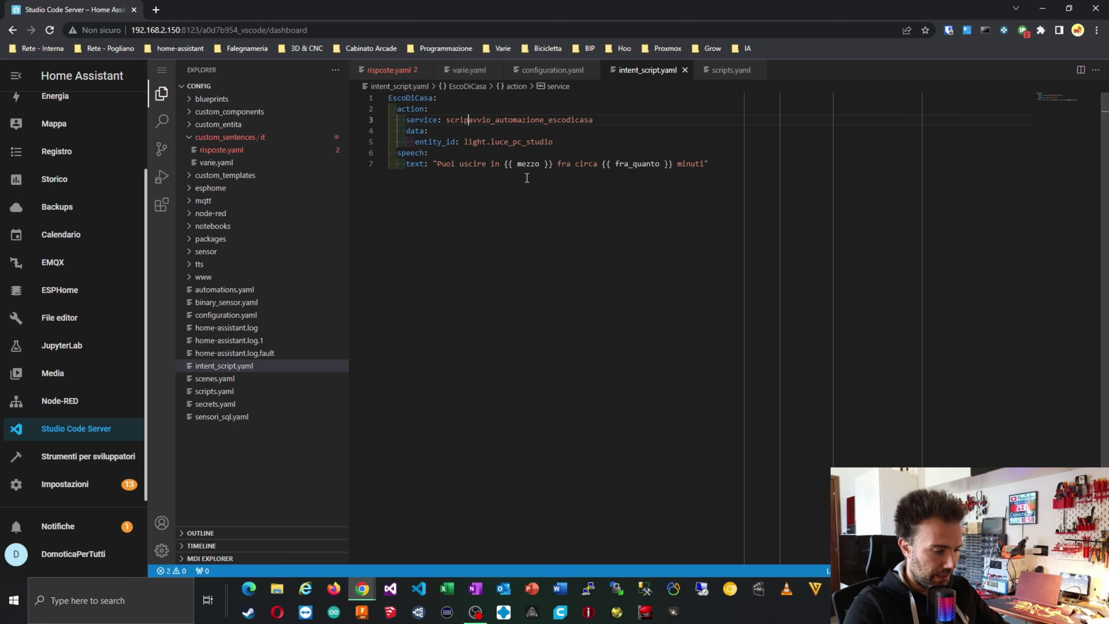
text(t.)
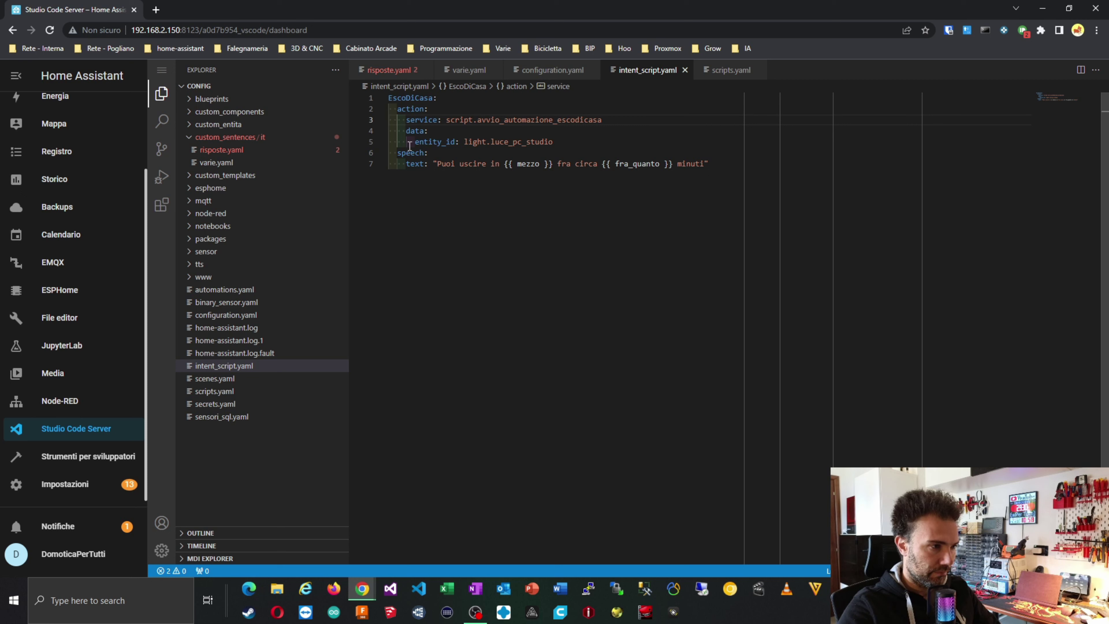
- Delete the data block with entity_id light.luce_pc_studio from the EscoDiCasa action, leaving no blank line
drag(406, 131, 555, 142)
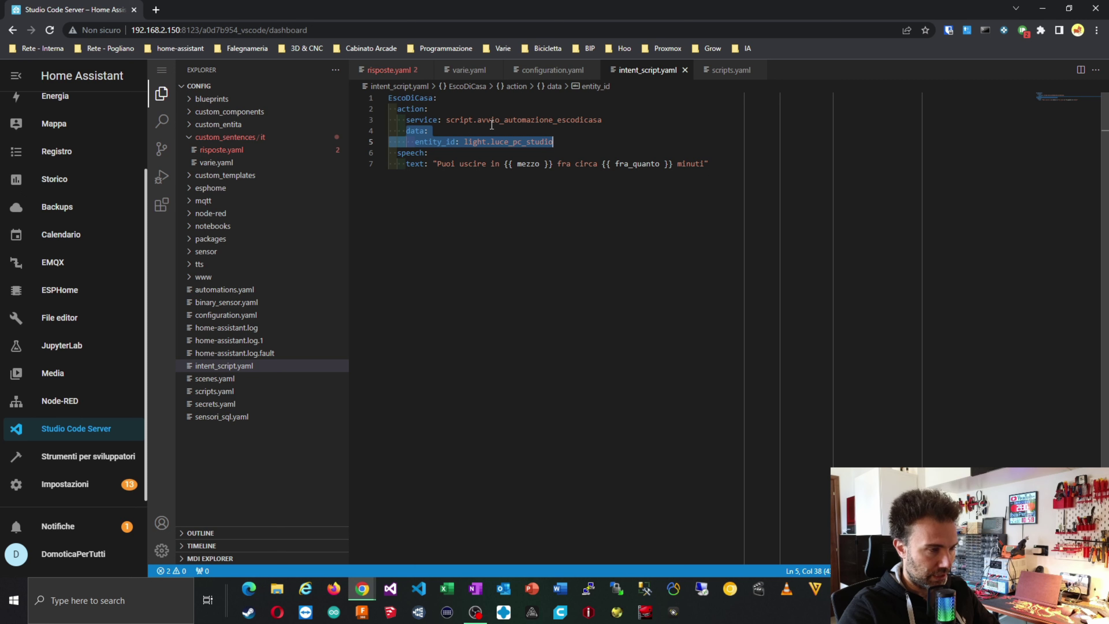
click(730, 70)
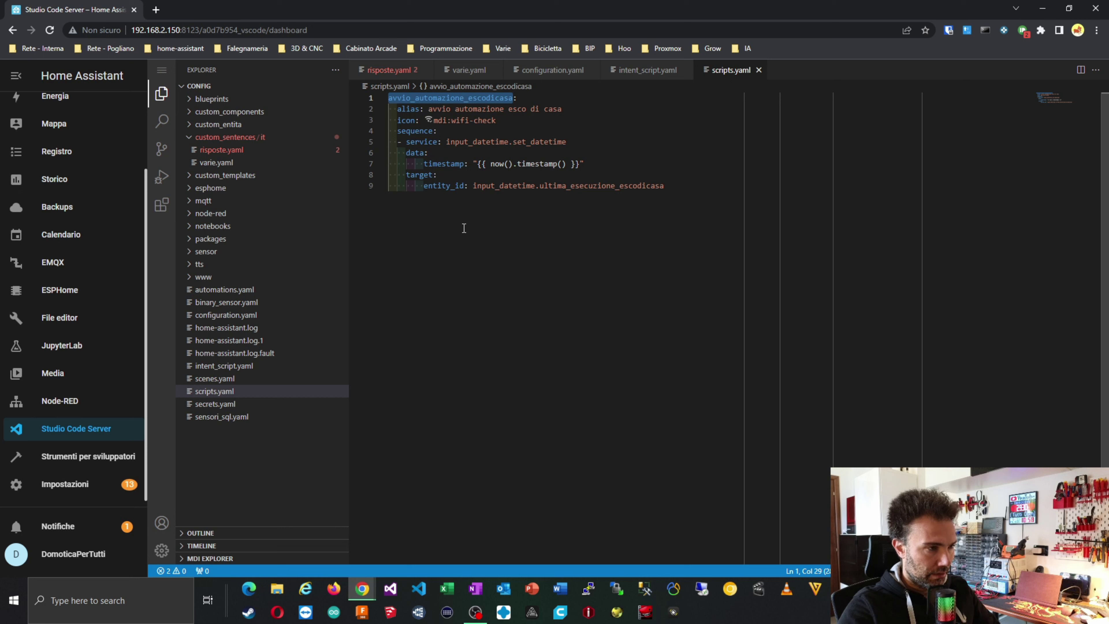
click(439, 175)
mouse_move(411, 149)
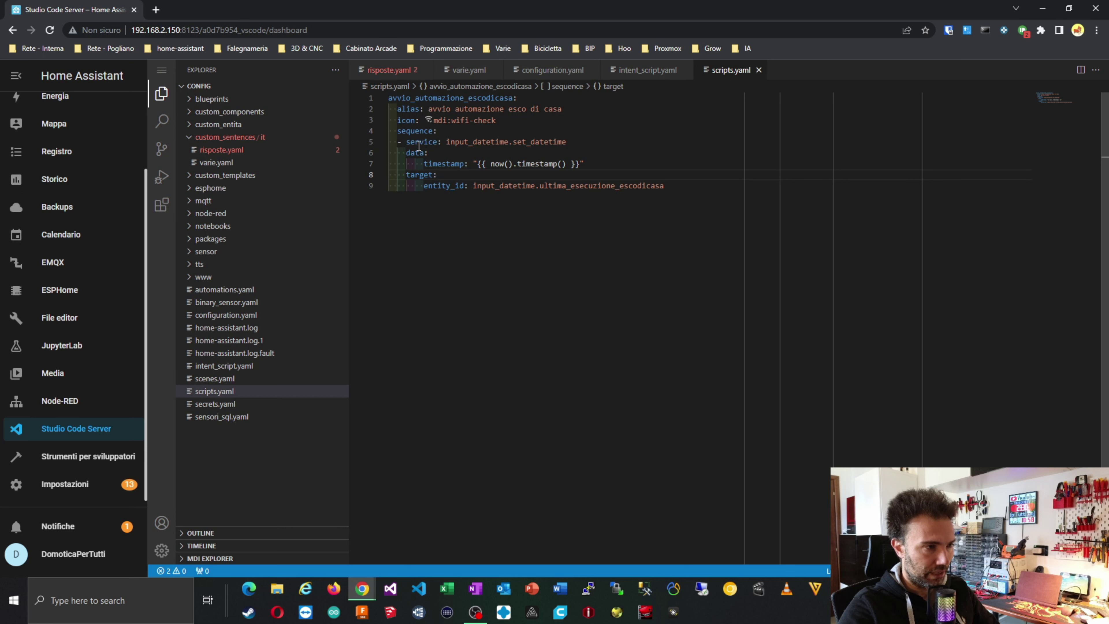
click(647, 70)
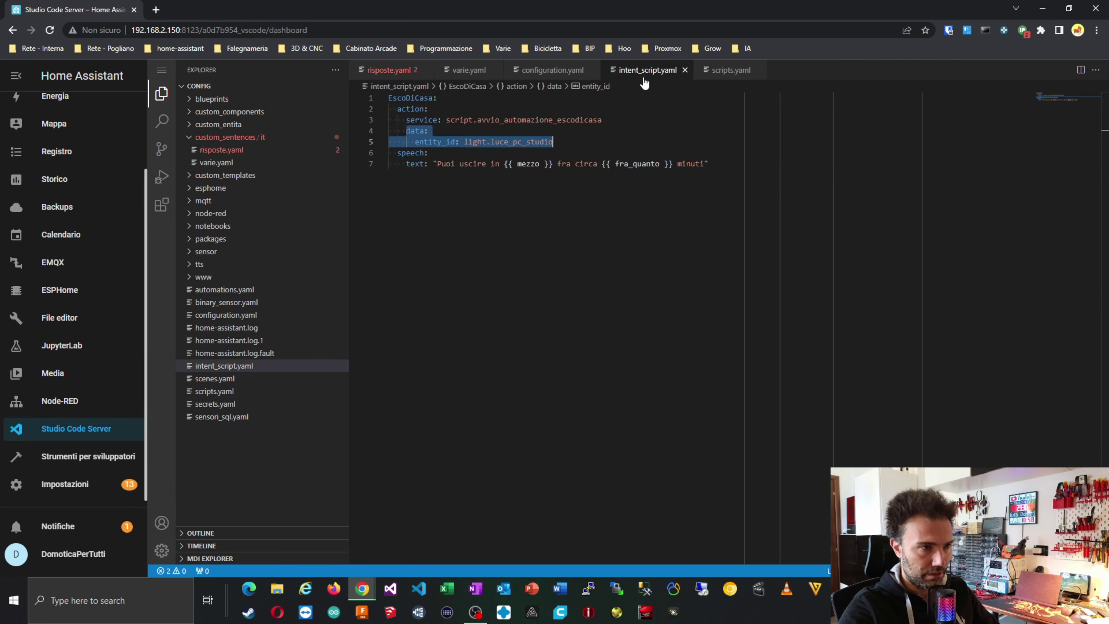
click(574, 164)
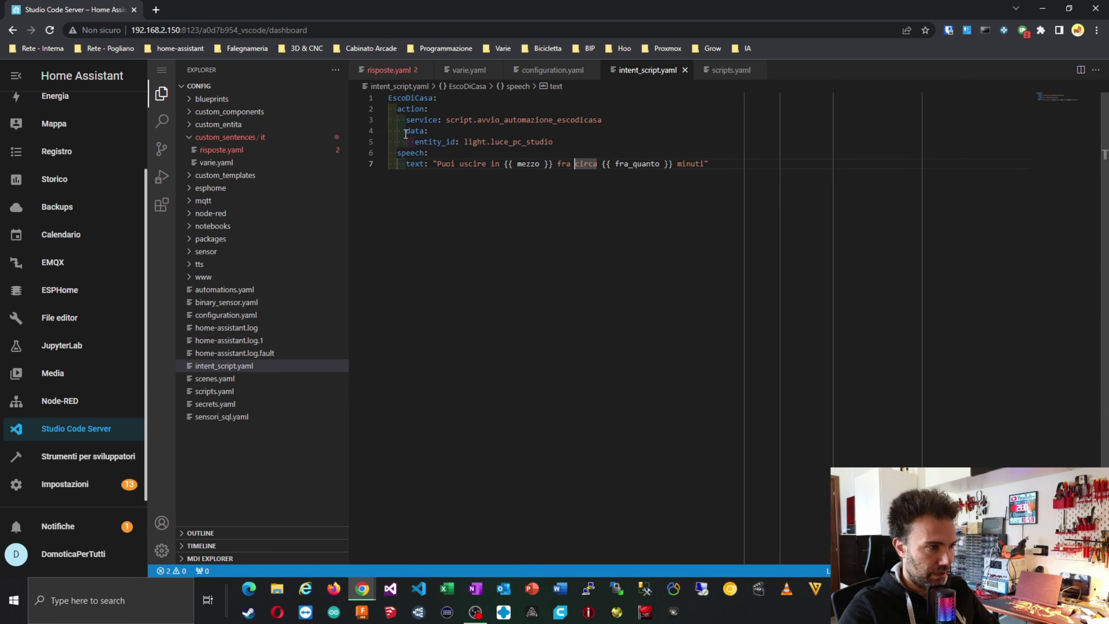
drag(406, 130, 565, 141)
key(BackSpace)
key(BackSpace)
key(BackSpace)
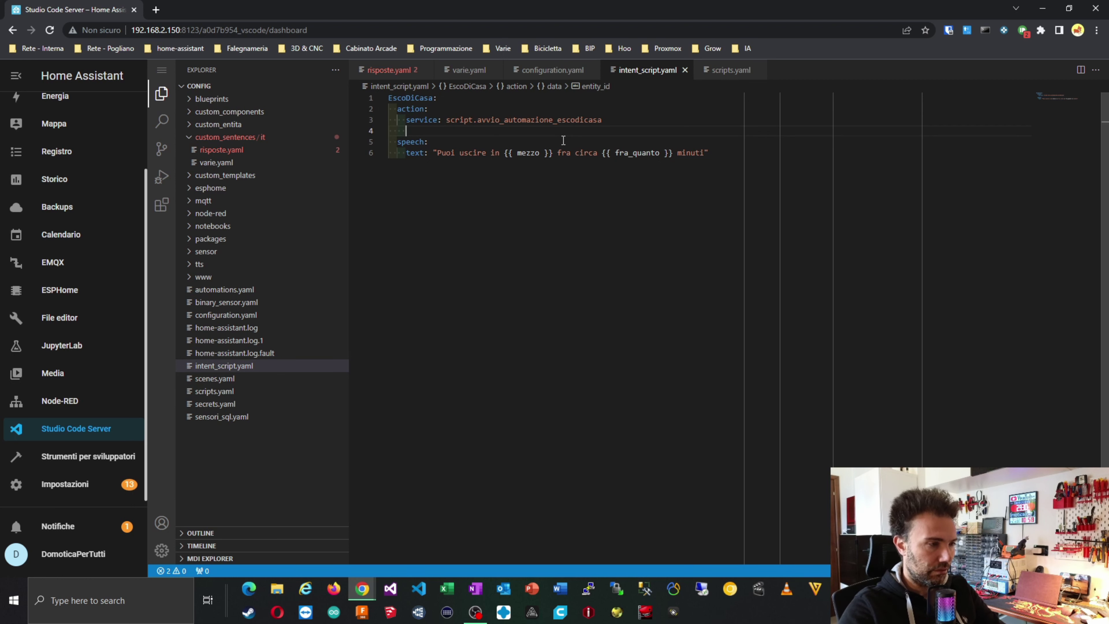
key(BackSpace)
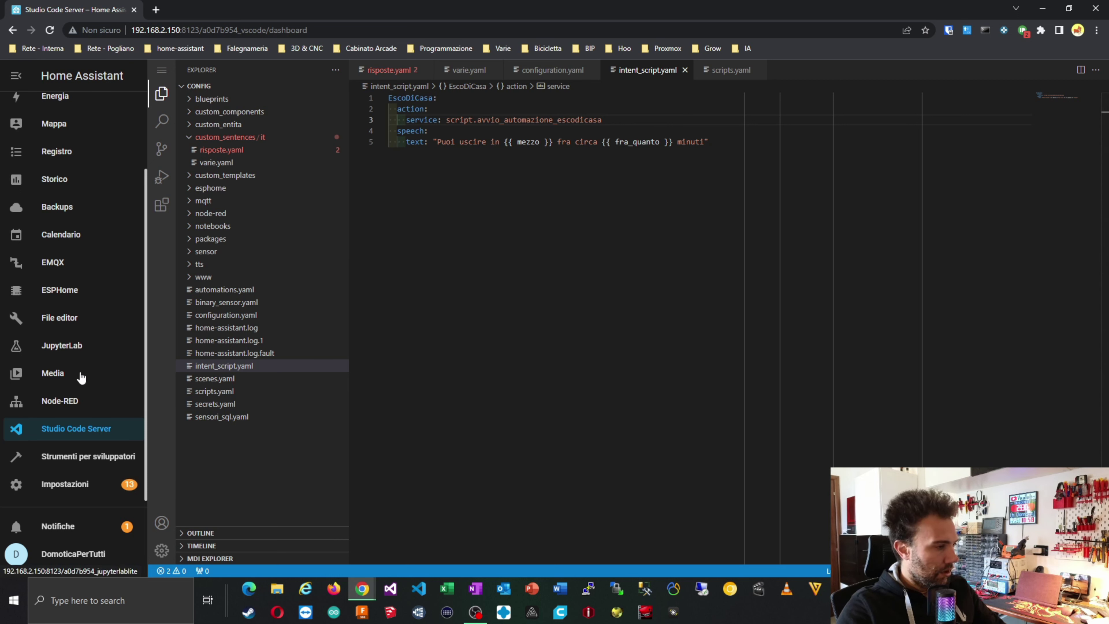
click(78, 399)
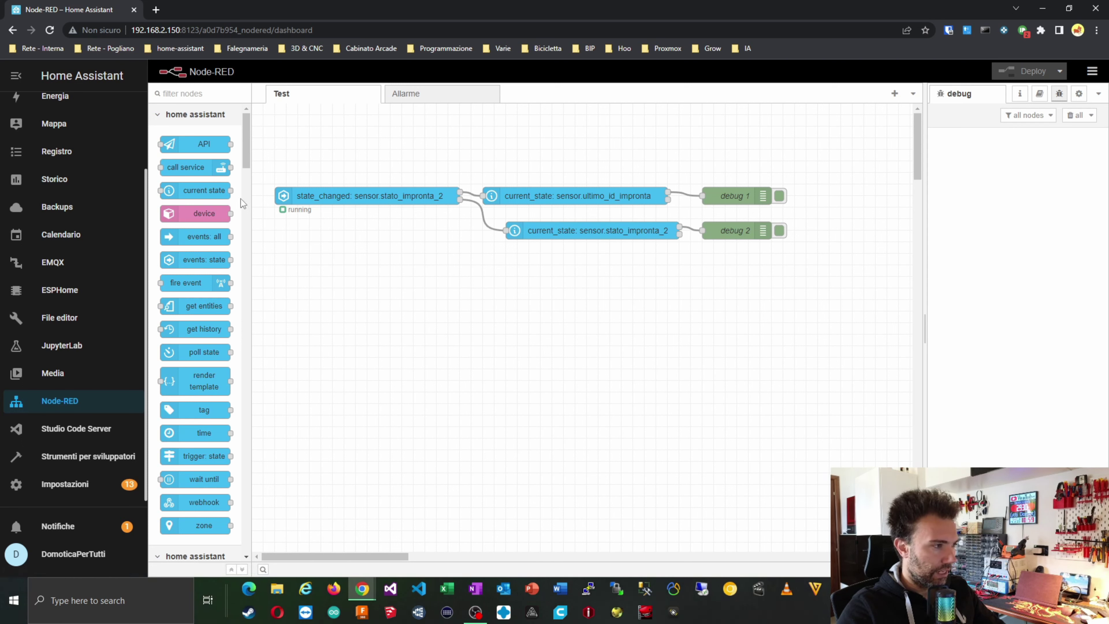
drag(249, 142, 251, 149)
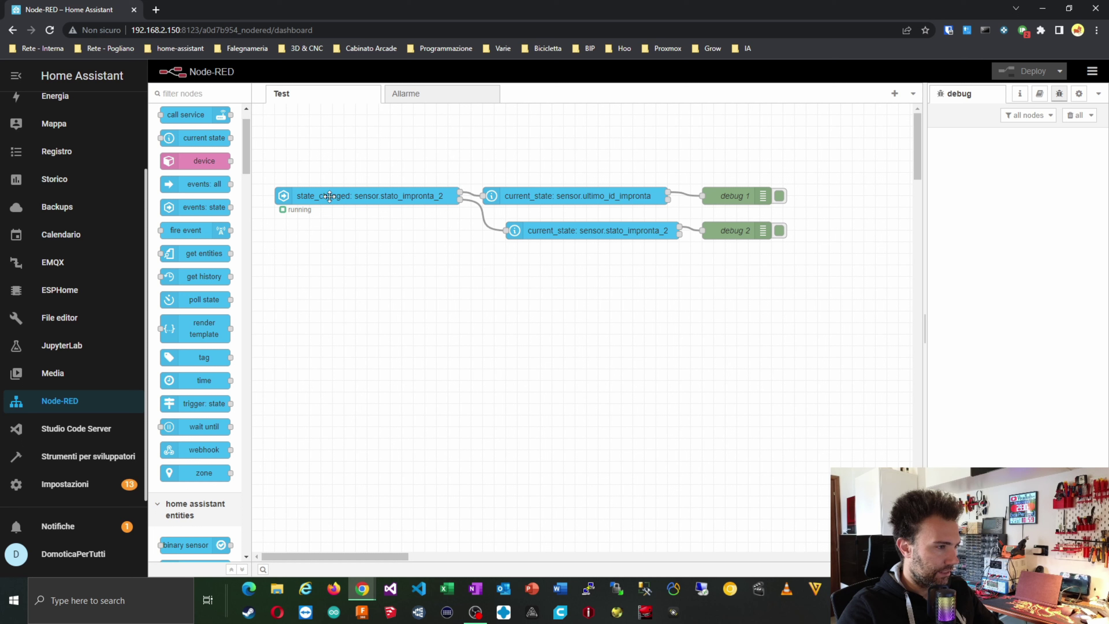
drag(195, 208, 340, 366)
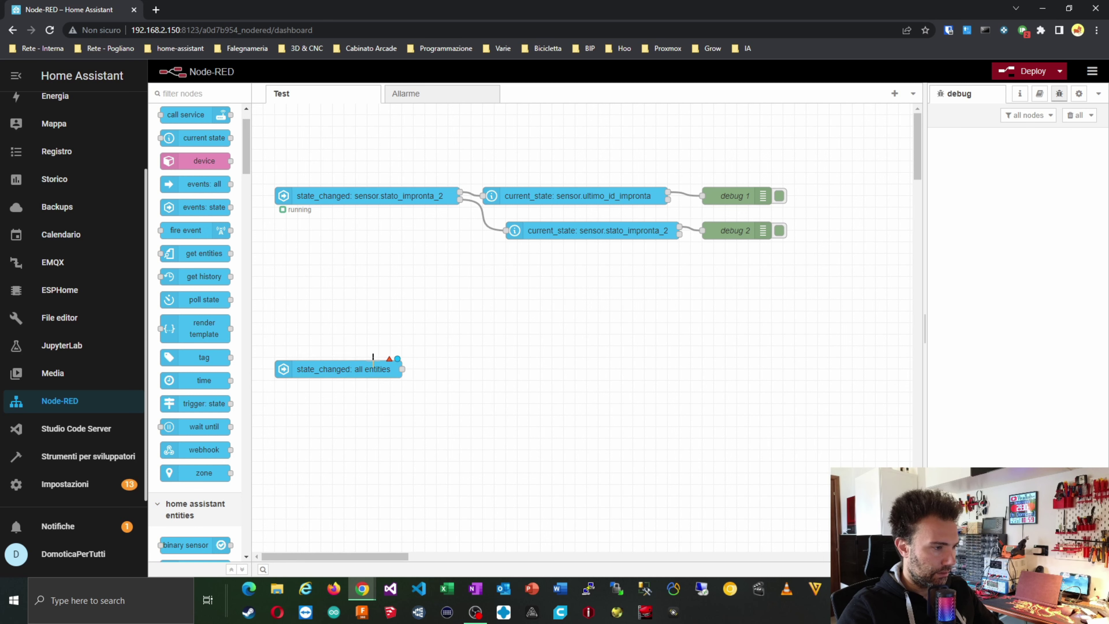
double_click(372, 368)
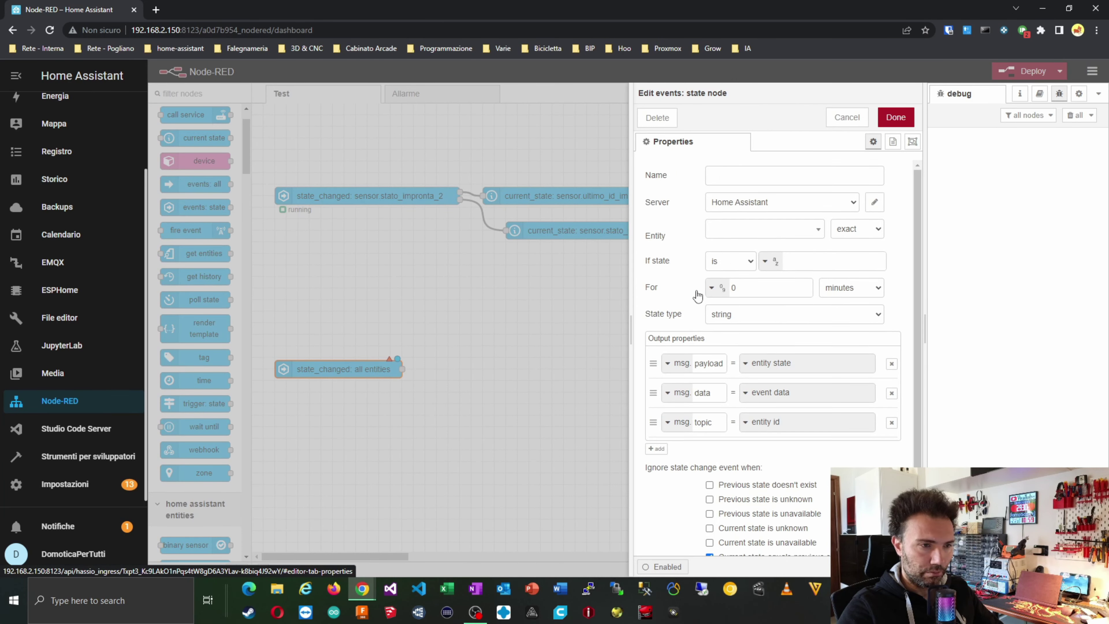
click(743, 232)
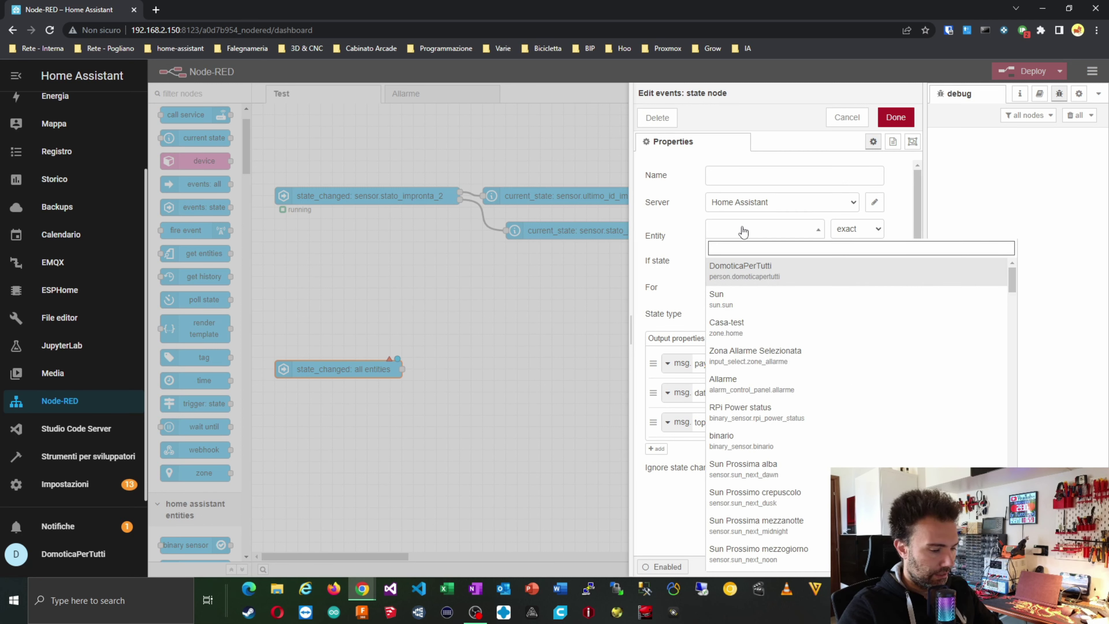
click(893, 117)
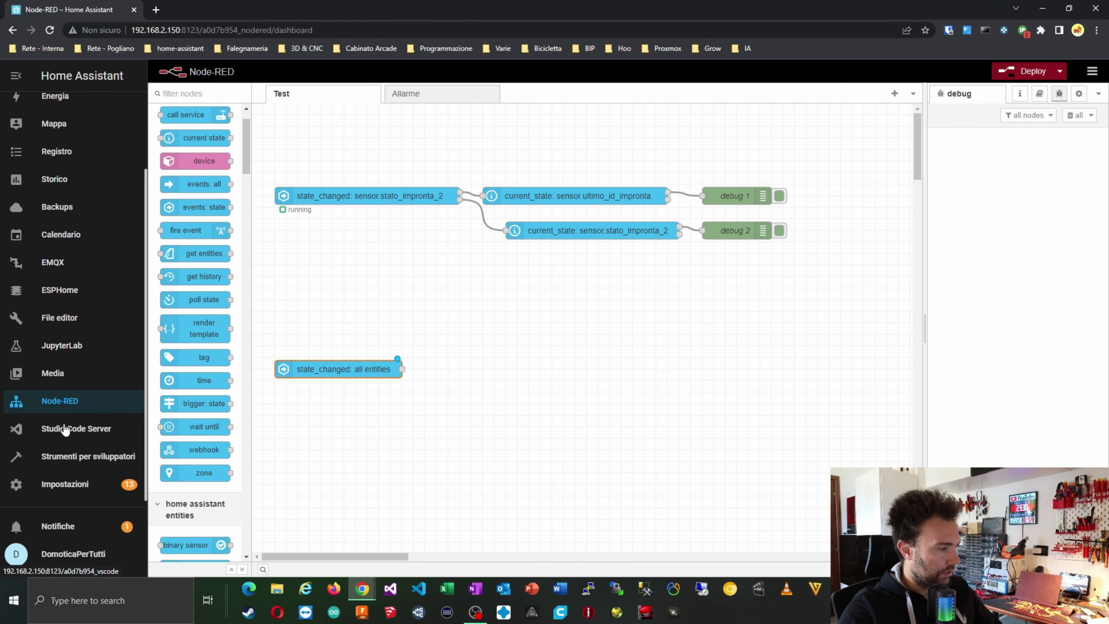
- Verify the Home Assistant configuration in the developer tools and reload all of the YAML configuration
click(62, 462)
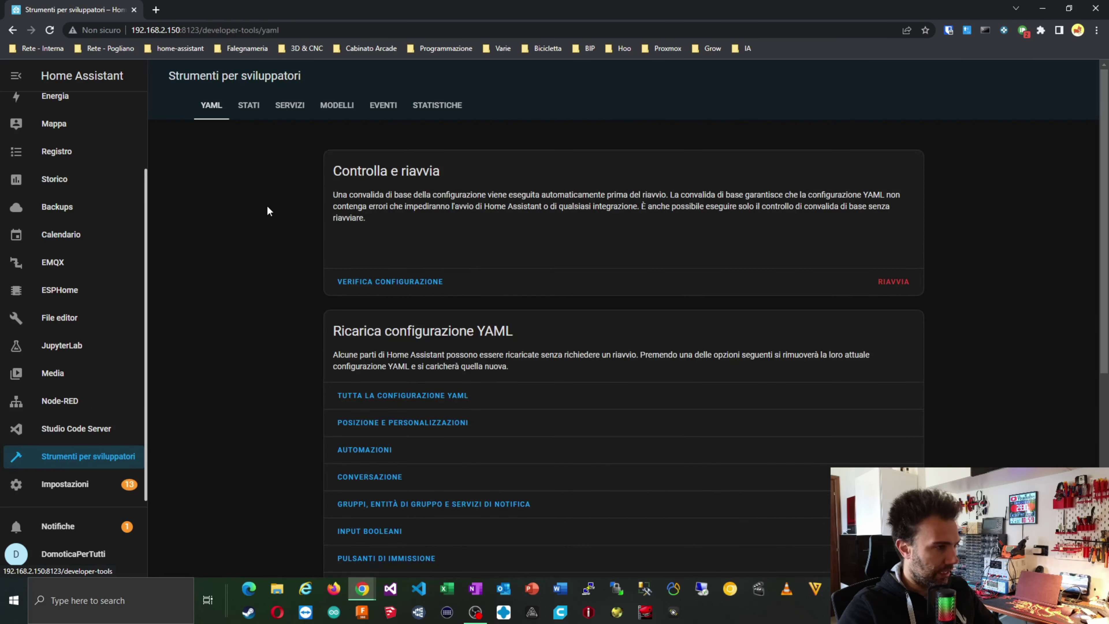
click(380, 276)
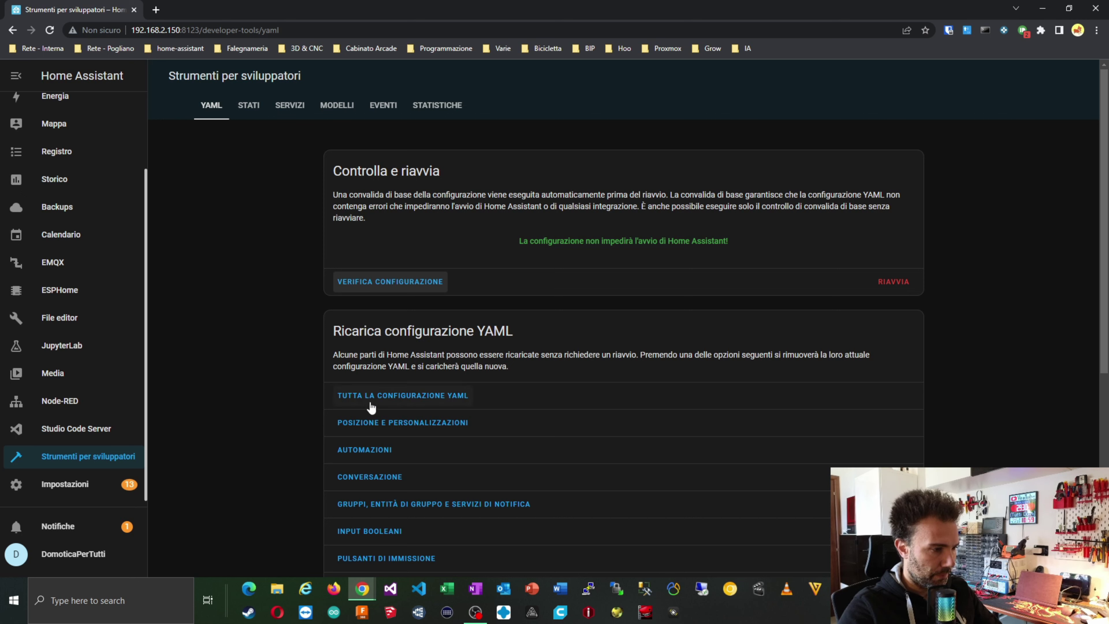
click(375, 395)
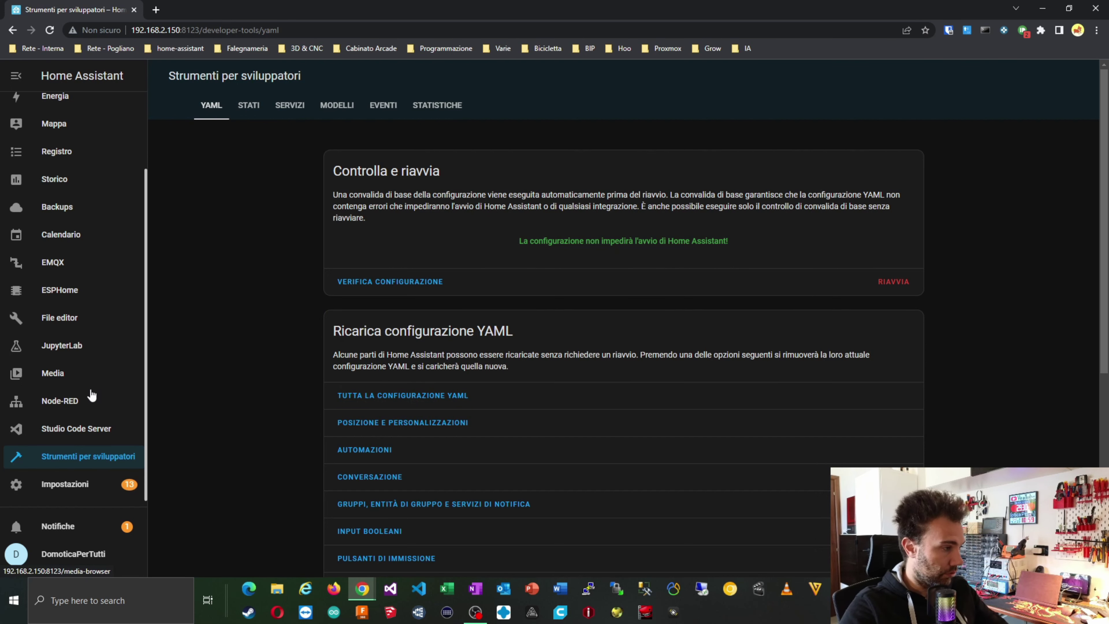
- In Node-RED's Test flow, add an events: state node for script.avvio_automazione_escodicasa with the condition that its state is on
click(72, 407)
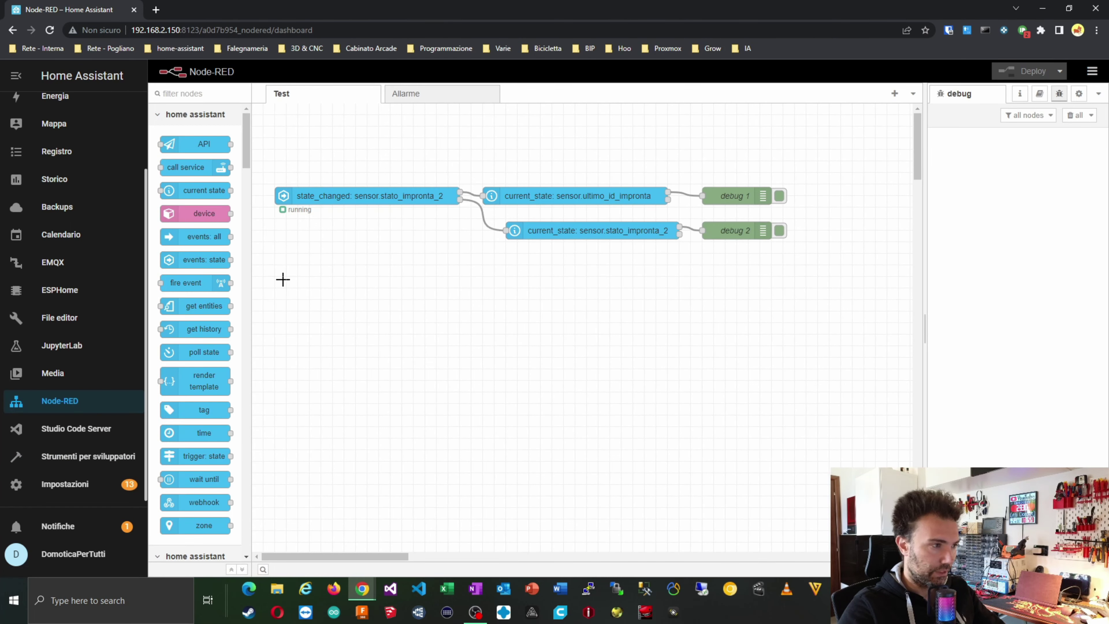
drag(207, 239, 343, 311)
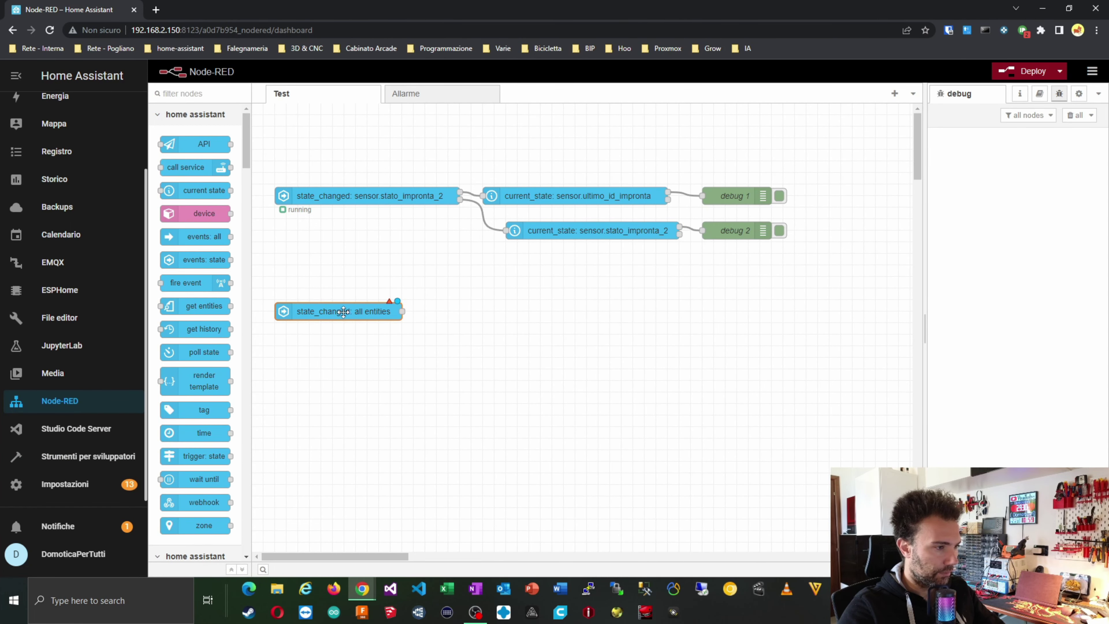
double_click(343, 311)
click(720, 236)
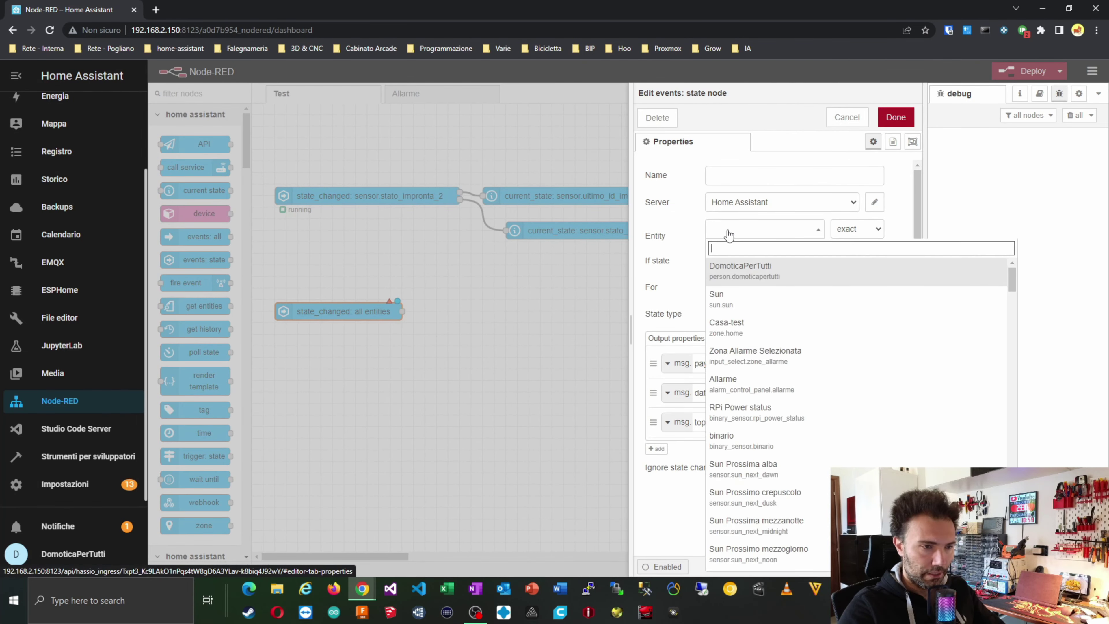
text(scrip)
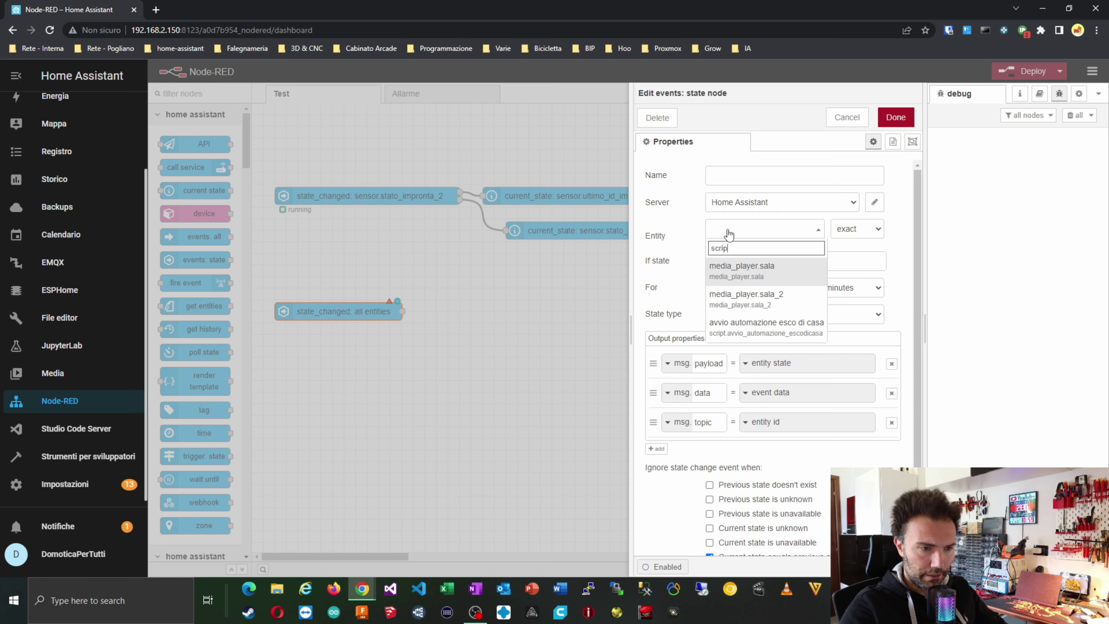
click(760, 334)
click(808, 256)
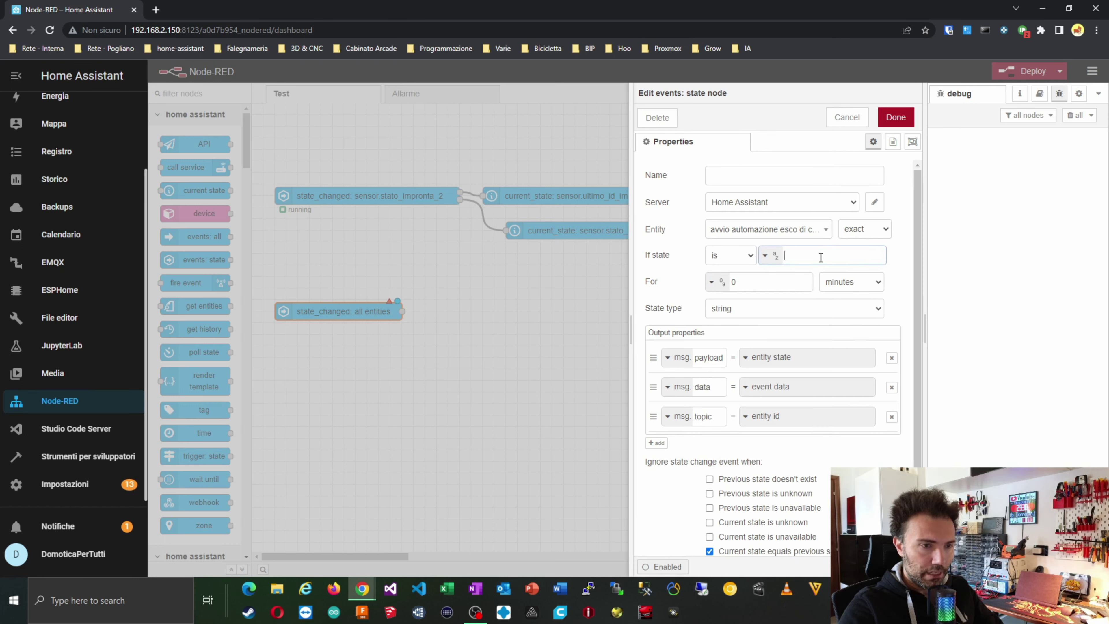
text(on)
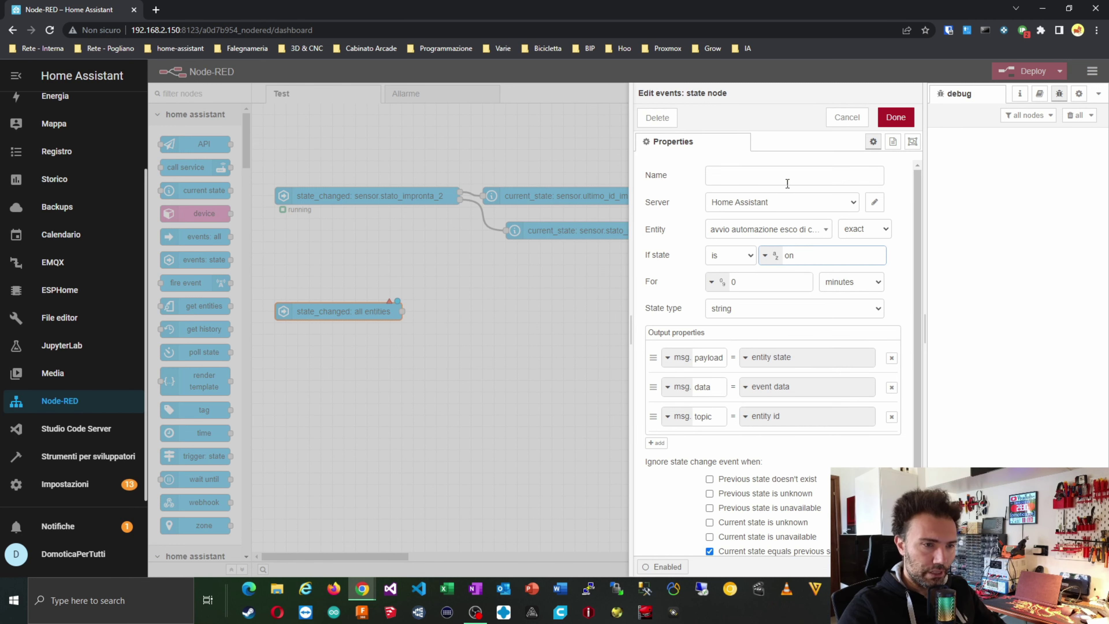
click(896, 120)
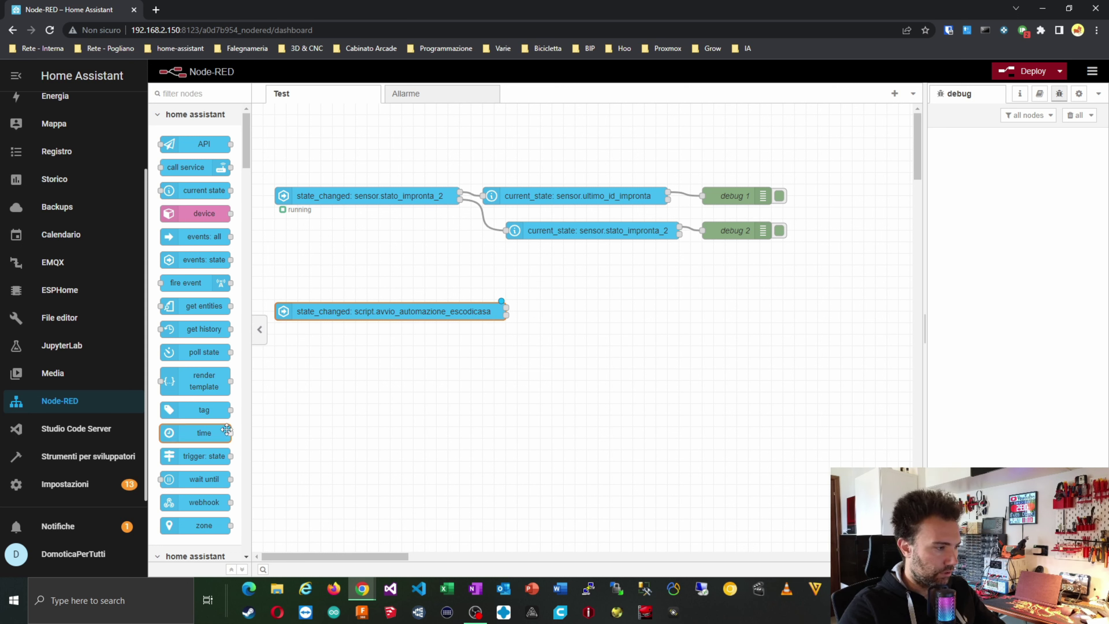
- Add four call service nodes and wire them in series from the script state node's first output
drag(216, 168, 616, 310)
drag(531, 306, 552, 311)
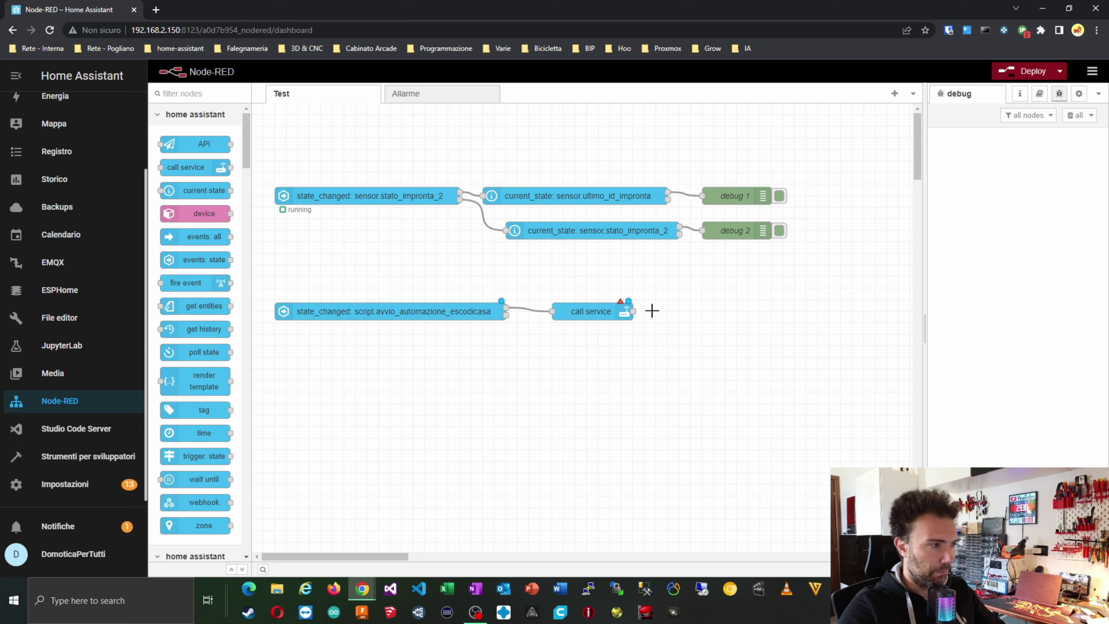
drag(192, 169, 667, 311)
drag(205, 171, 749, 312)
drag(205, 168, 847, 380)
mouse_move(840, 311)
mouse_down()
mouse_move(798, 372)
mouse_move(807, 381)
mouse_up()
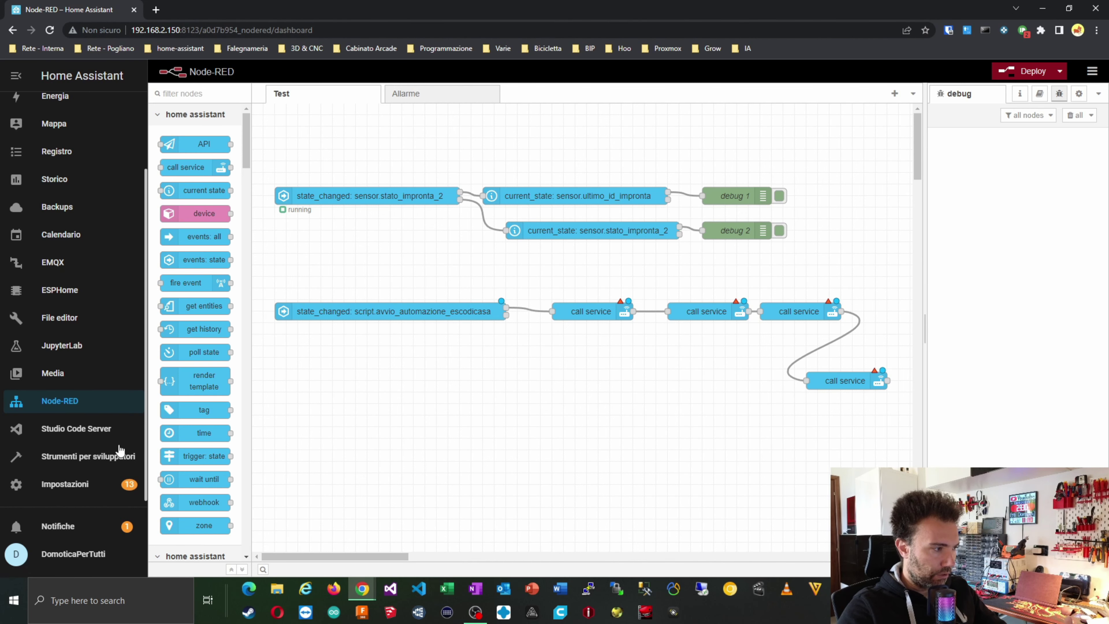
- Return to intent_script.yaml in Studio Code Server and examine the mezzo variable in the speech text and the script service being called
click(78, 439)
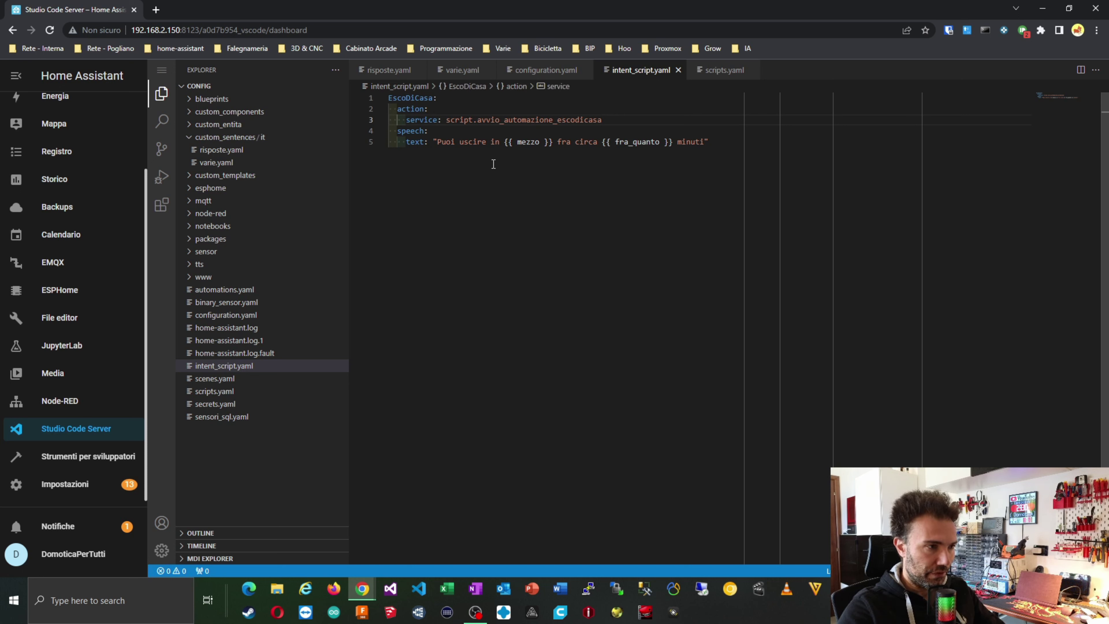
drag(517, 142, 545, 141)
key(End)
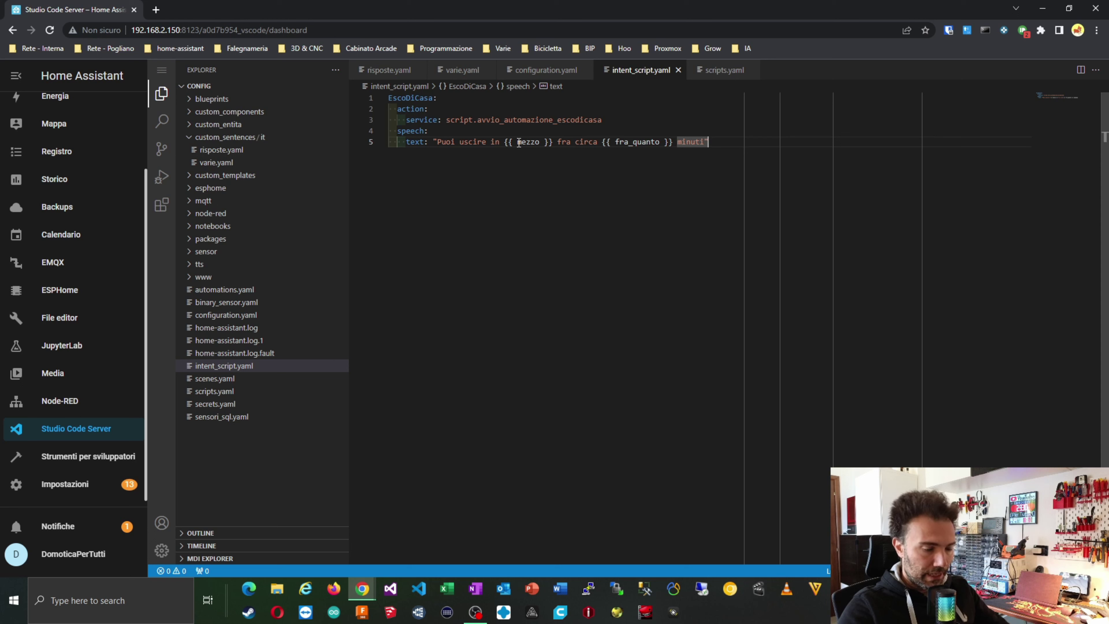
drag(518, 143, 529, 145)
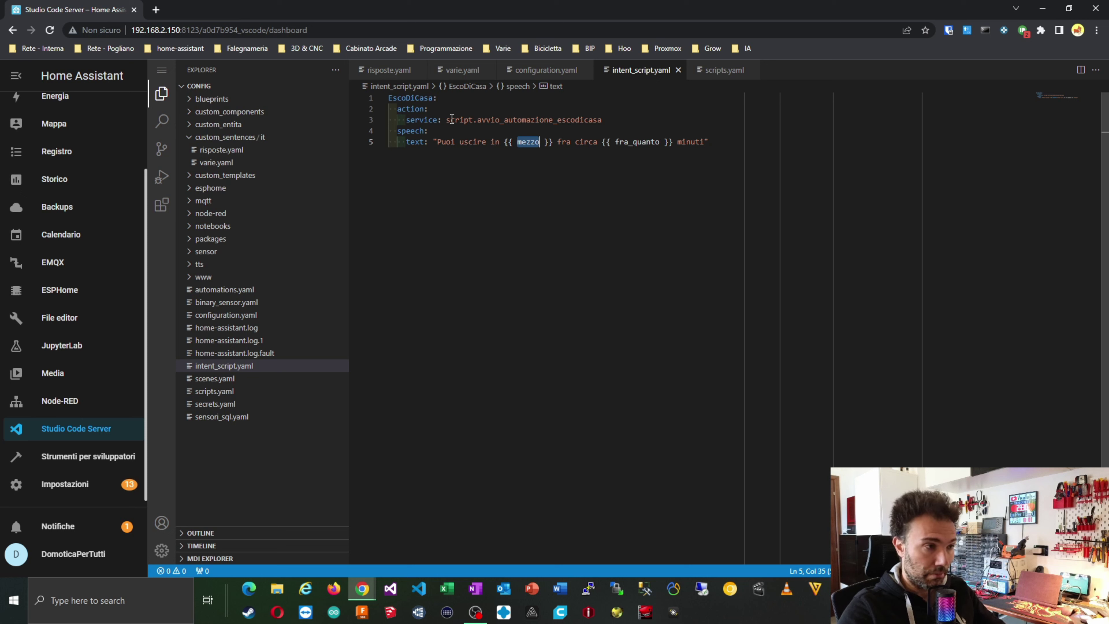
drag(447, 119, 602, 121)
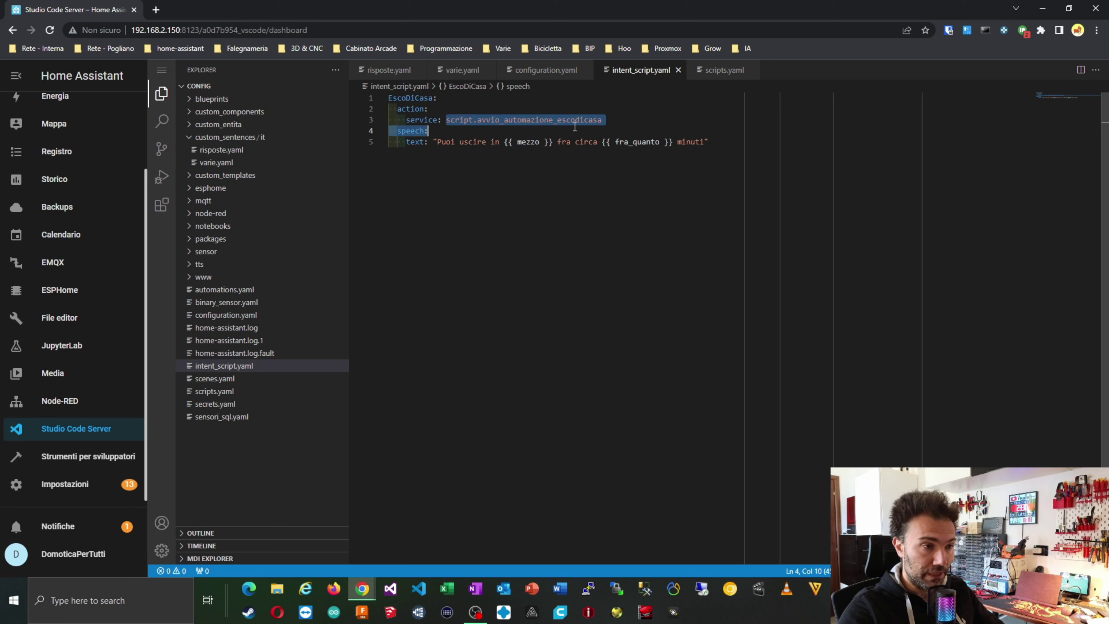
click(603, 123)
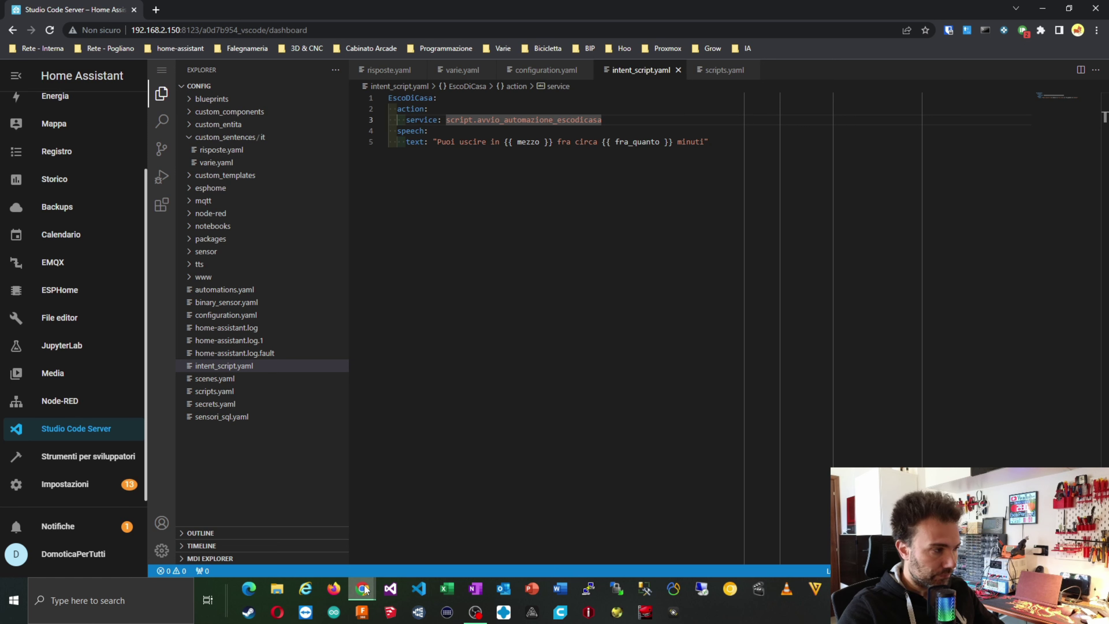
- Place an events: state node in Node-RED's Test flow below the existing nodes and return to Studio Code Server
click(89, 400)
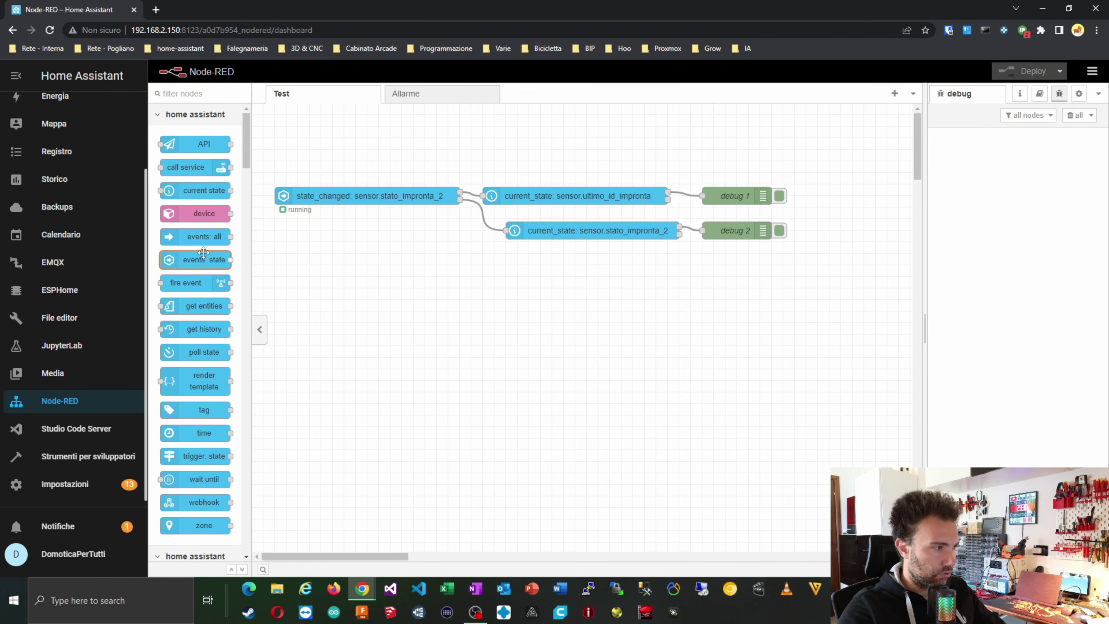
drag(203, 261, 379, 335)
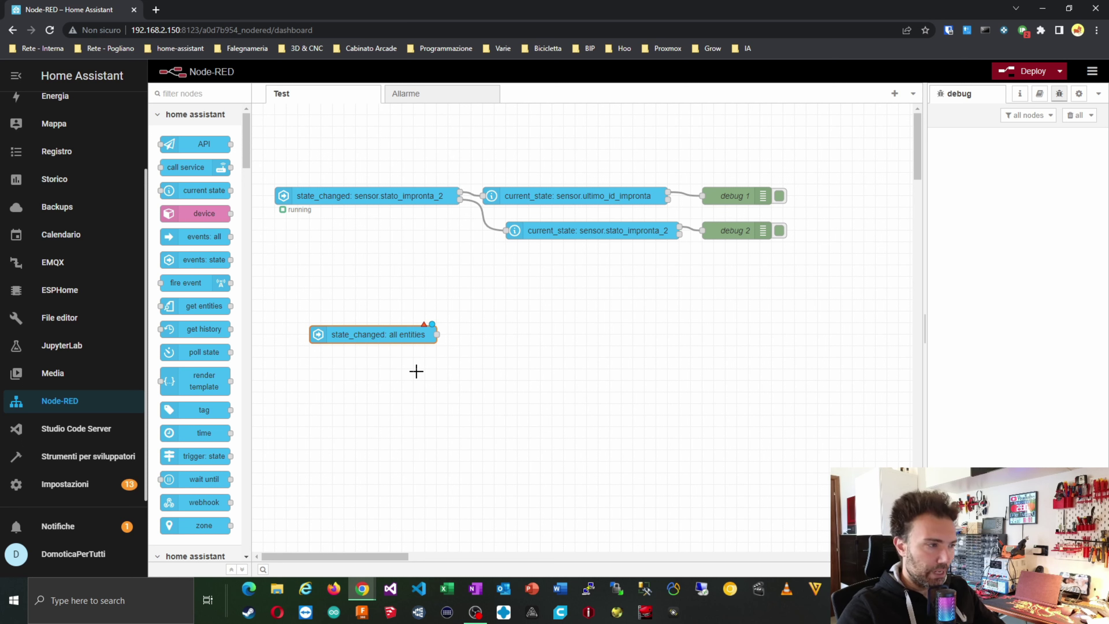
click(78, 425)
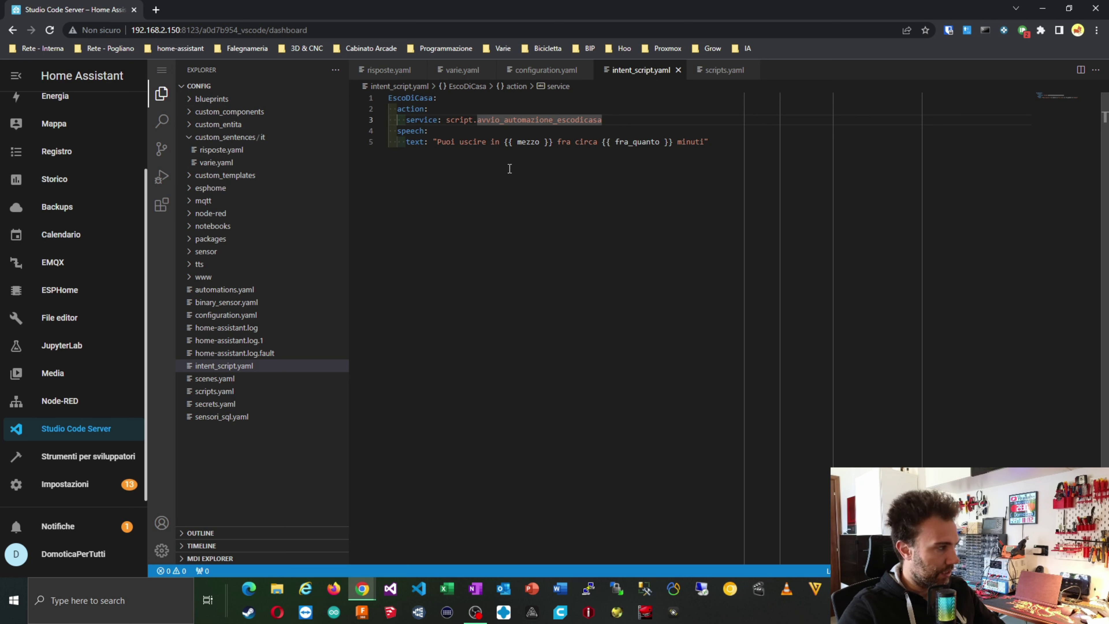
- Switch to the other browser window showing the domotica.intranet.local Home Assistant instance and maximise it
click(1042, 10)
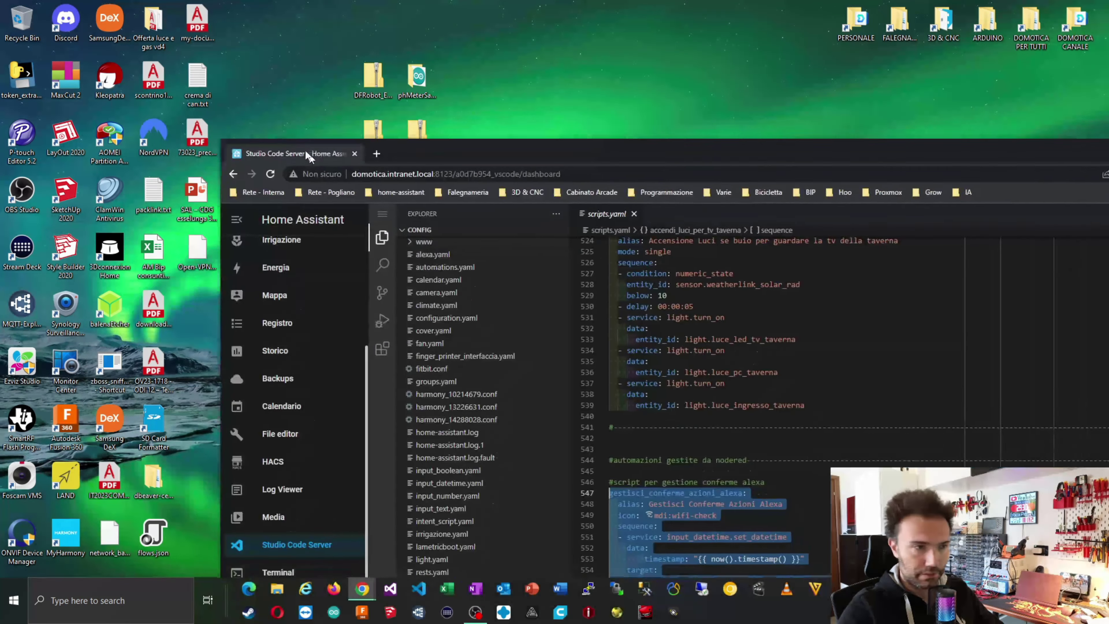
drag(309, 151, 216, 51)
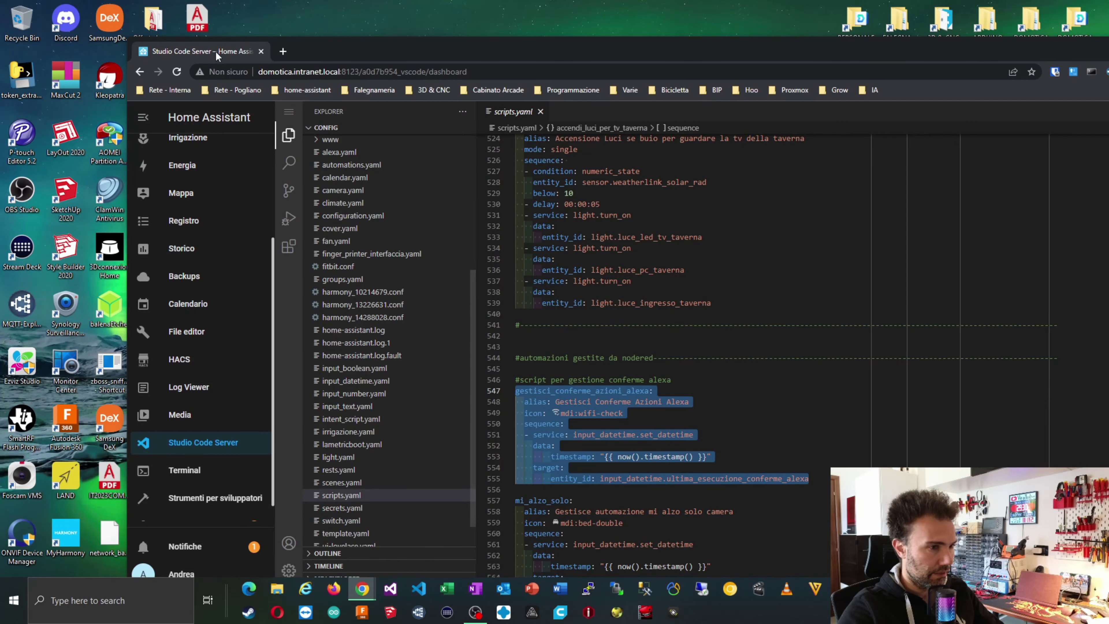
double_click(1049, 51)
scroll(68, 192, up, 3)
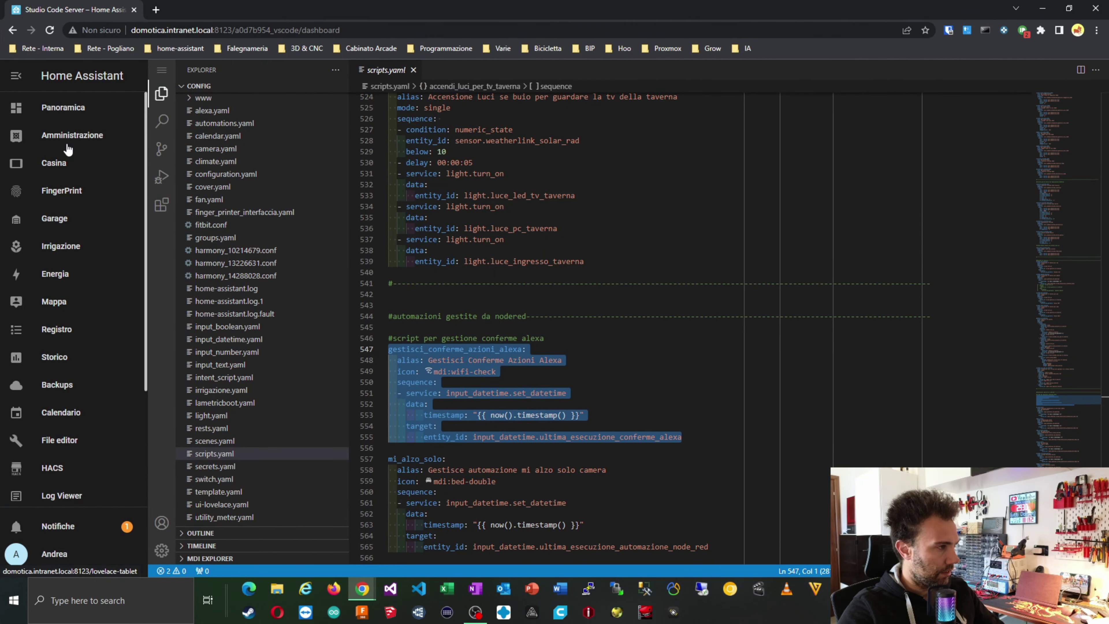
click(66, 107)
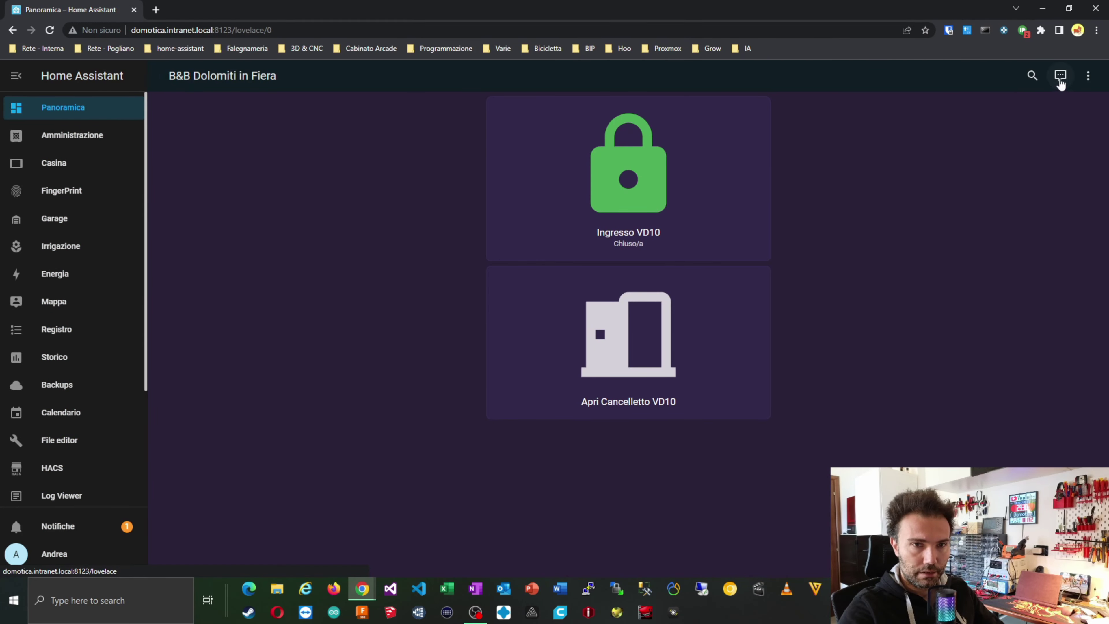
click(1061, 76)
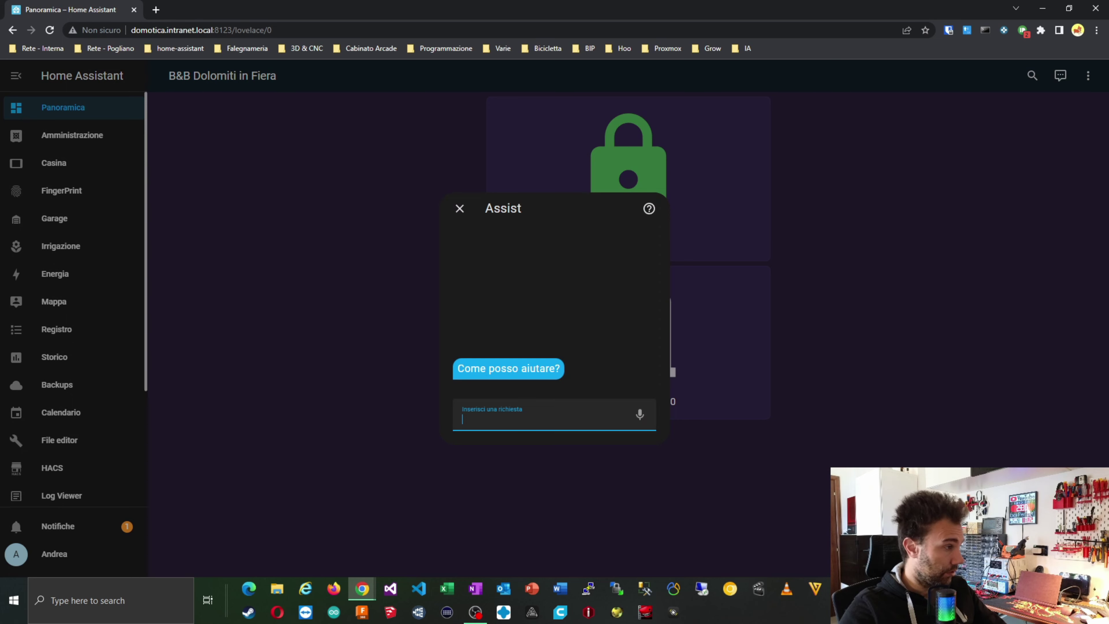
click(460, 213)
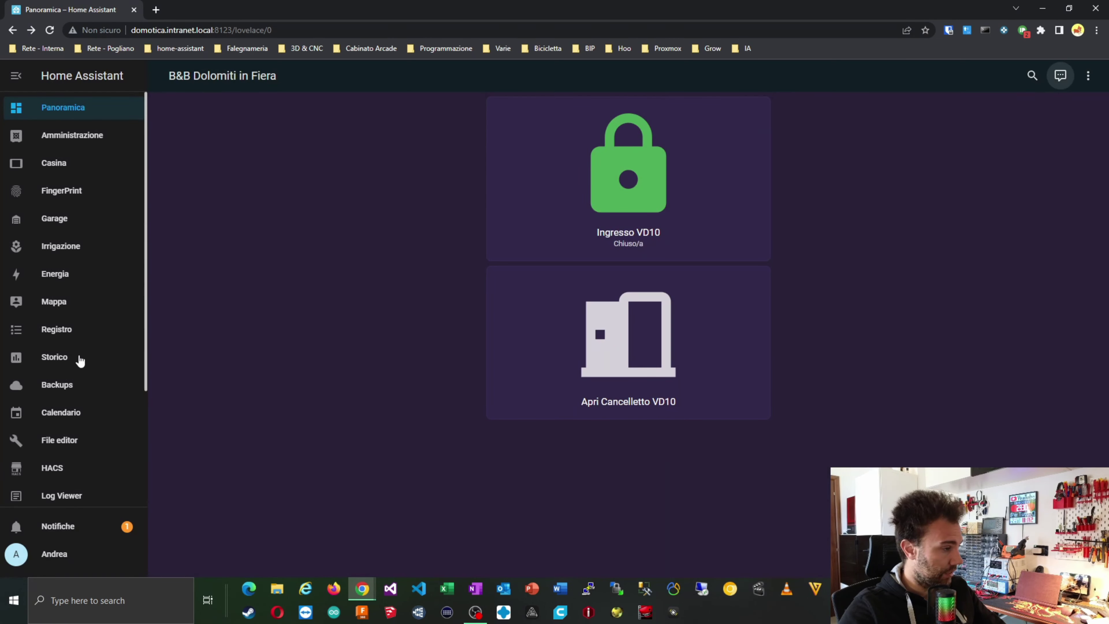
- Open custom_sentences/it/varie.yaml in Studio Code Server and copy the EscoDiCasa sentence template without its quotation marks
scroll(67, 404, down, 3)
click(67, 403)
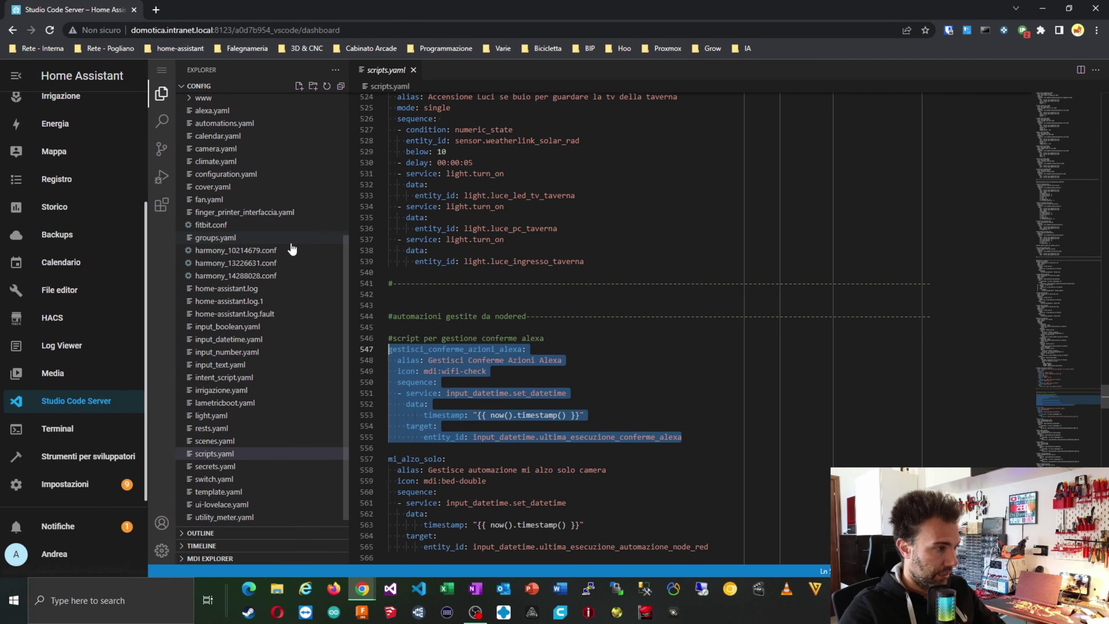
scroll(264, 218, up, 5)
click(249, 187)
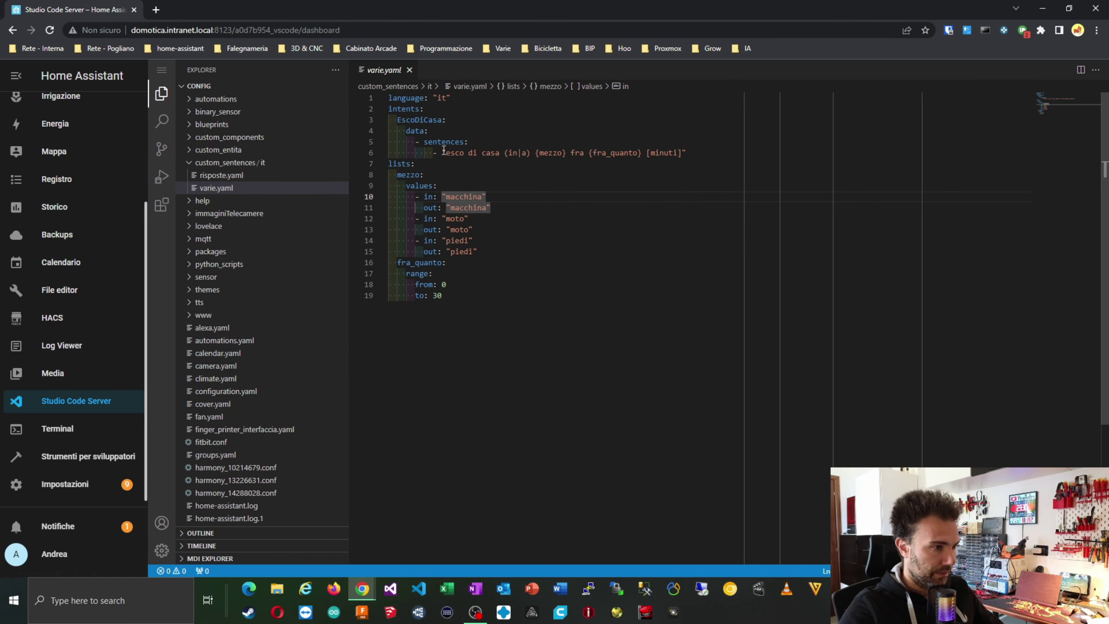
drag(446, 153, 682, 158)
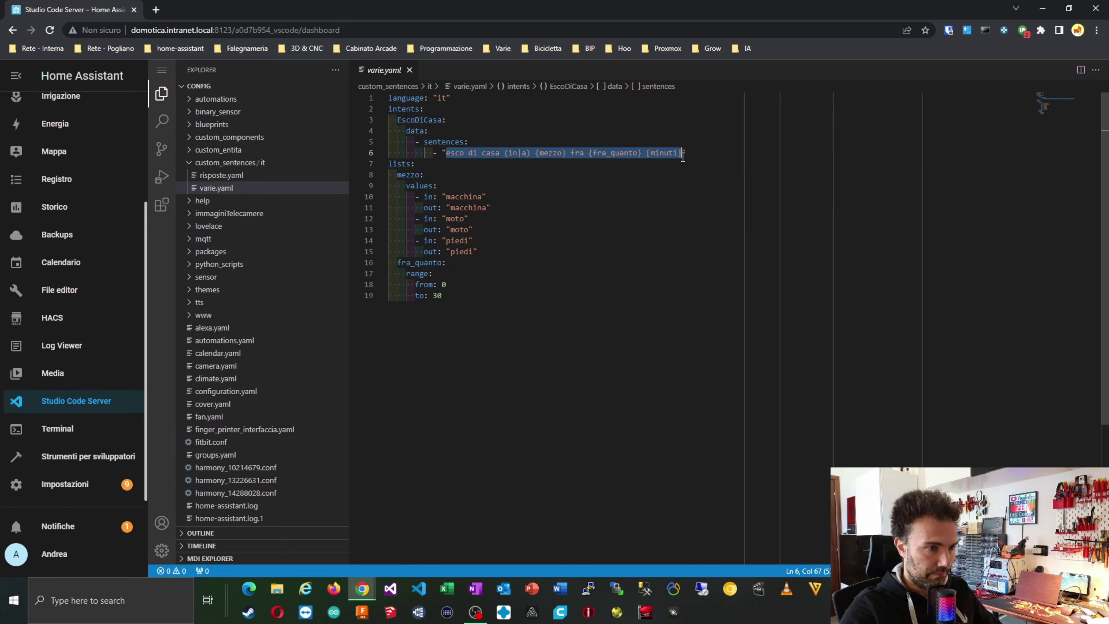
- Open Assist from the Panoramica dashboard and paste the copied sentence template as the request
scroll(90, 161, up, 5)
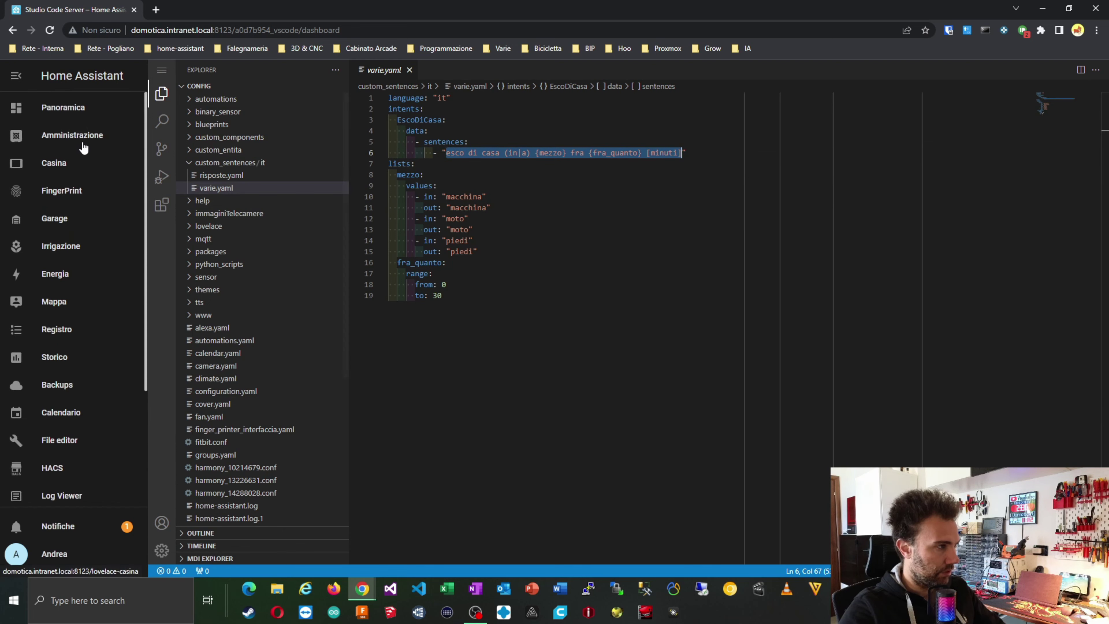
click(72, 108)
click(1061, 75)
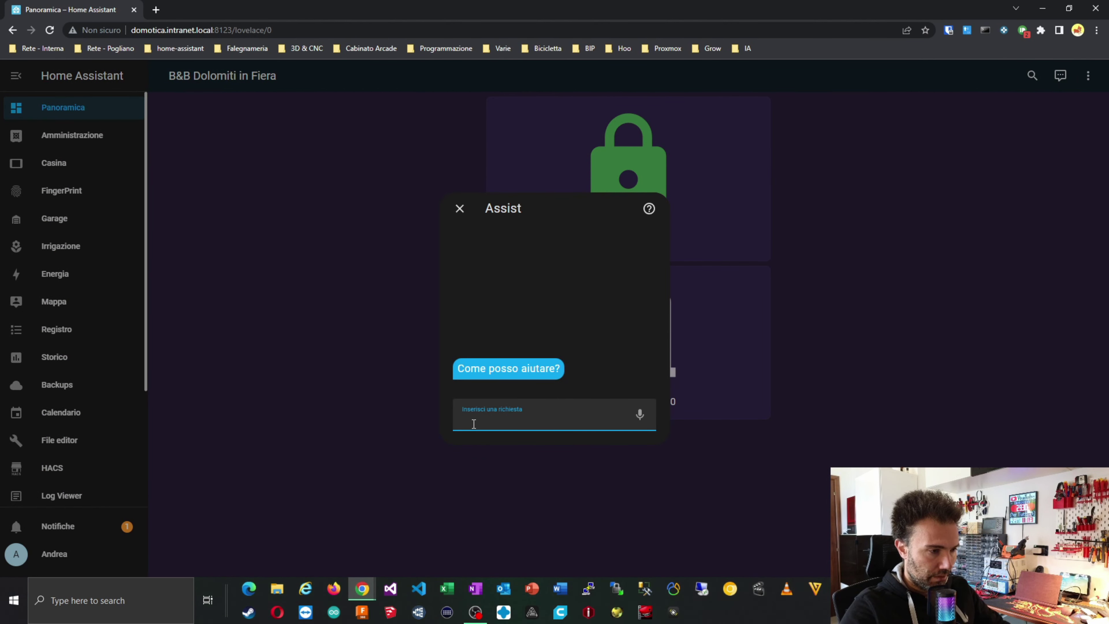
key(ctrl+v)
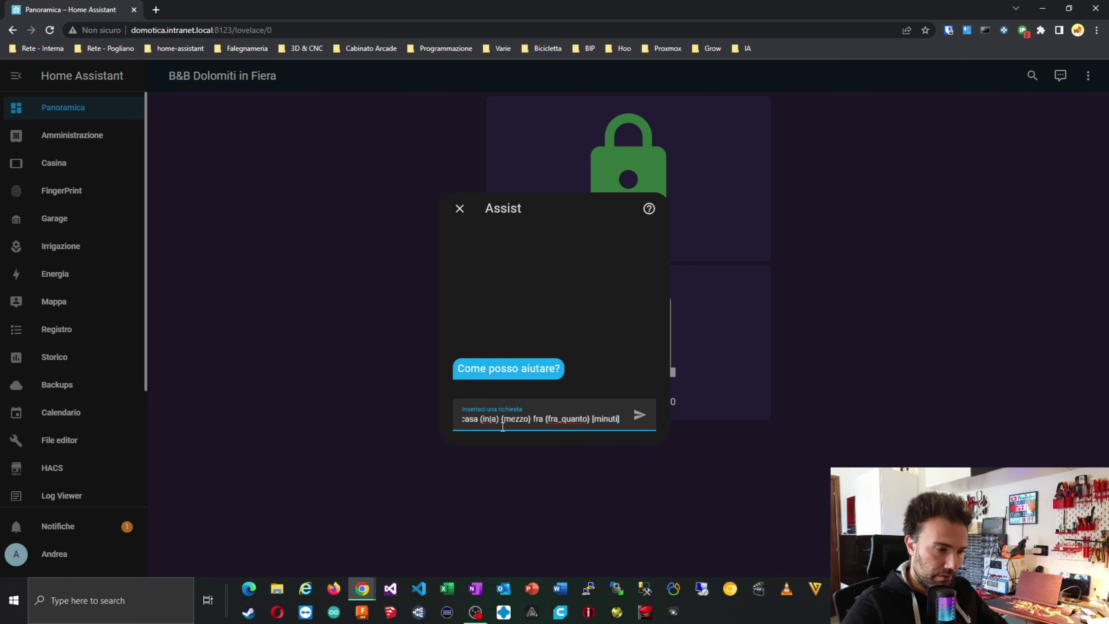
key(BackSpace)
key(BackSpace)
key(BackSpace)
key(BackSpace)
key(BackSpace)
key(BackSpace)
key(BackSpace)
key(BackSpace)
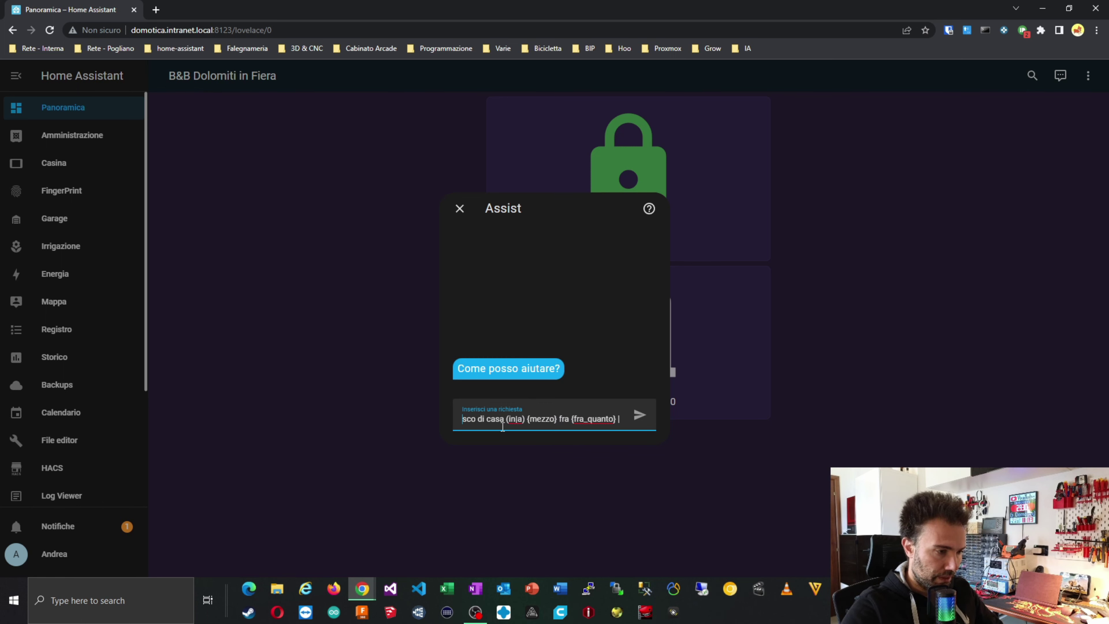
key(BackSpace)
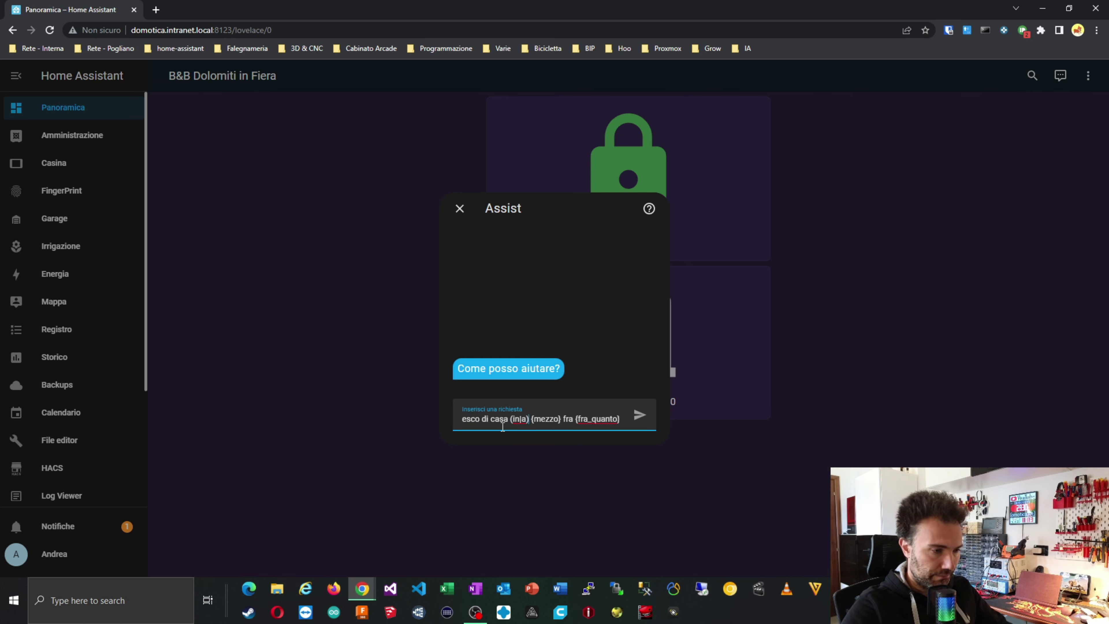
- Reduce the (in|a) alternative in the Assist request to the plain word "in"
key(BackSpace)
key(BackSpace)
key(BackSpace)
key(Left)
key(Left)
key(BackSpace)
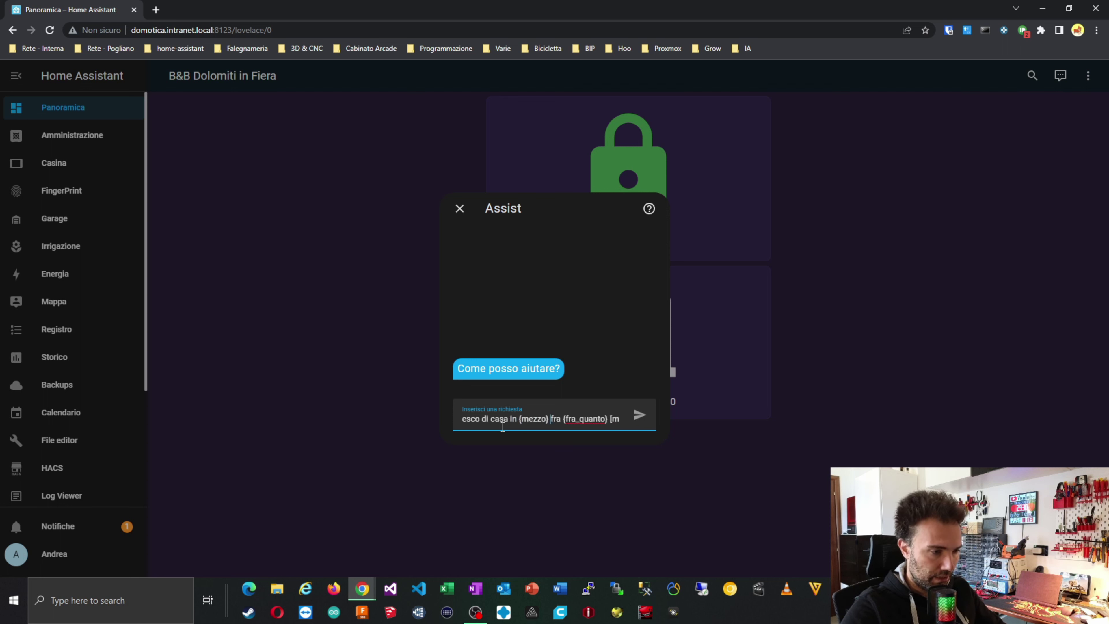
- Replace the {mezzo} placeholder in the Assist request with "macchina"
key(BackSpace)
key(BackSpace)
key(BackSpace)
key(BackSpace)
key(BackSpace)
key(BackSpace)
key(BackSpace)
text(ma)
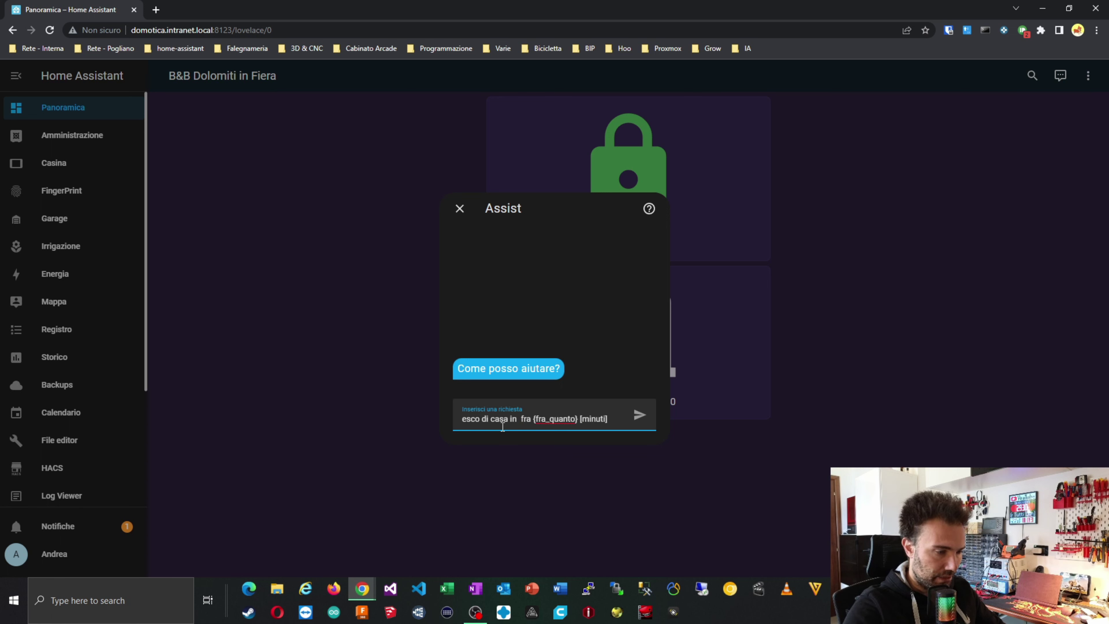
text(cchina)
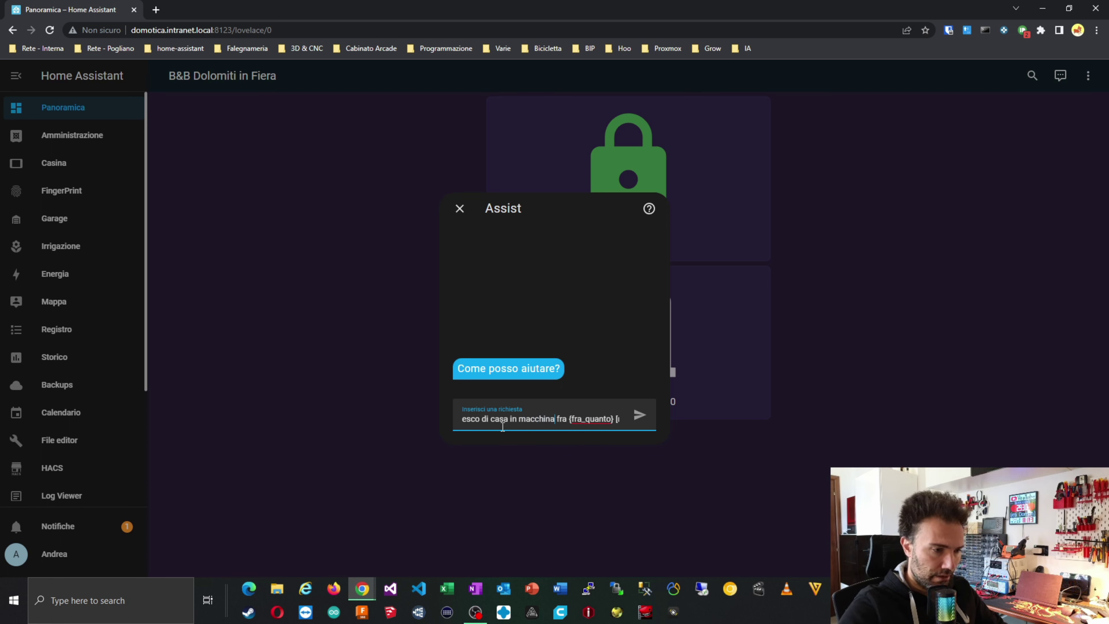
- Replace {fra_quanto} with 10, remove the brackets around minuti, and send the request "esco di casa in macchina fra 10 minuti"
key(shift+Right)
key(shift+Right)
key(shift+Right)
key(shift+Right)
key(shift+Right)
key(shift+Right)
key(shift+Right)
key(shift+Right)
key(shift+Right)
key(shift+Right)
key(shift+Right)
key(shift+Right)
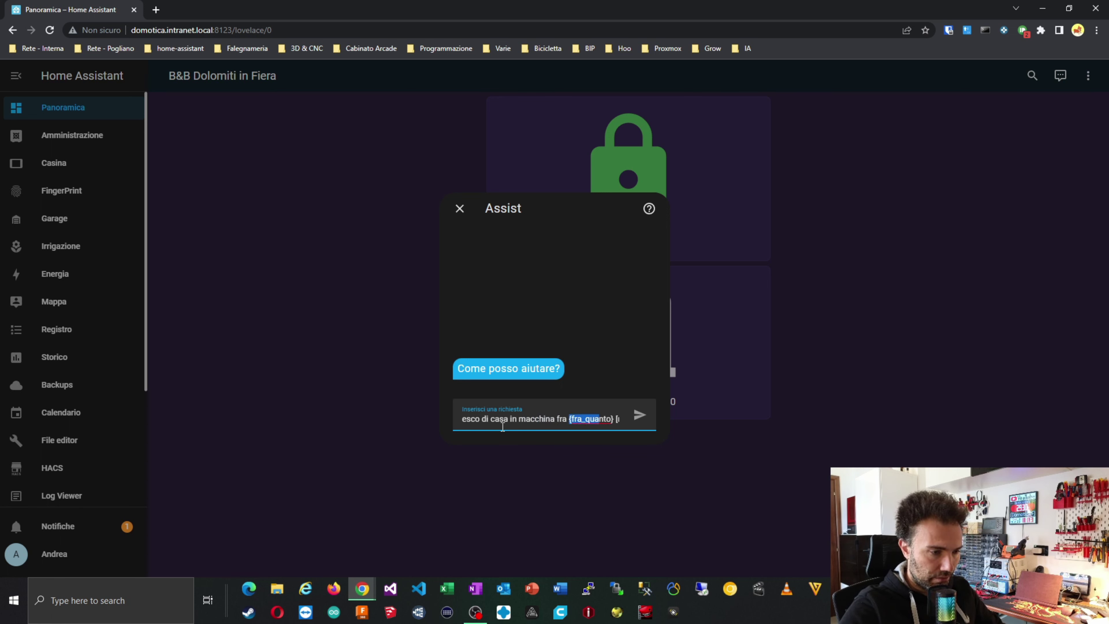
text(10)
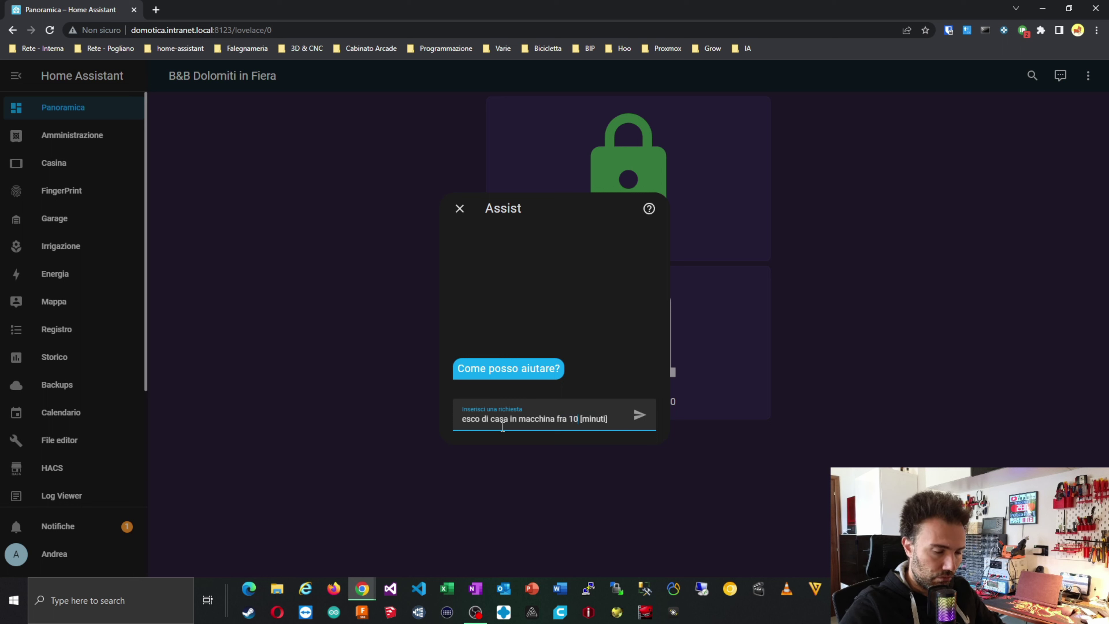
key(Delete)
key(Right)
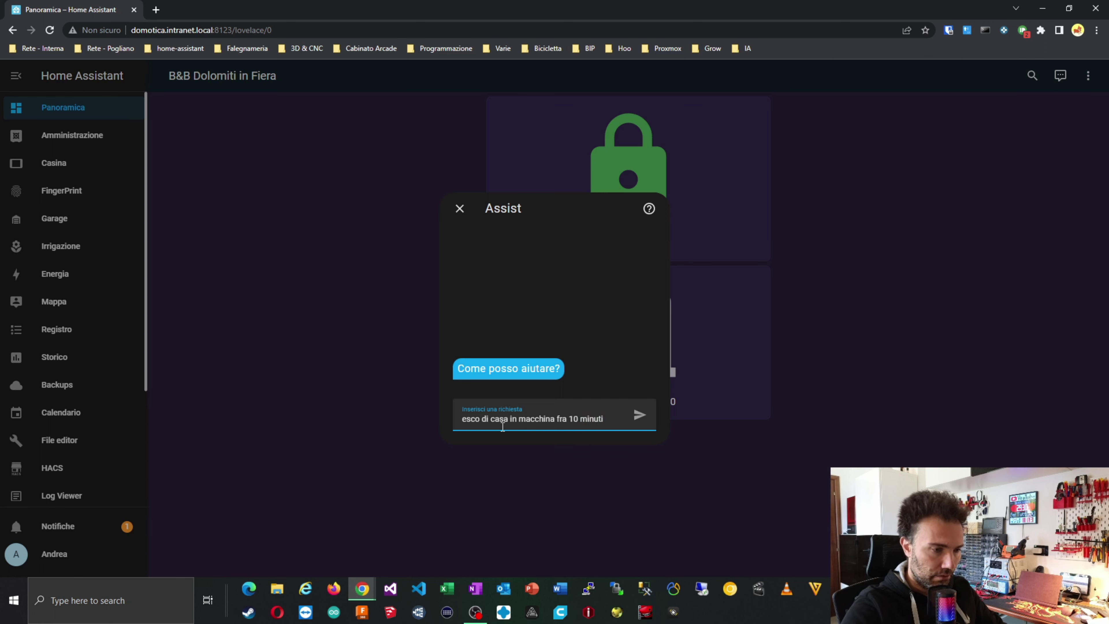
click(639, 415)
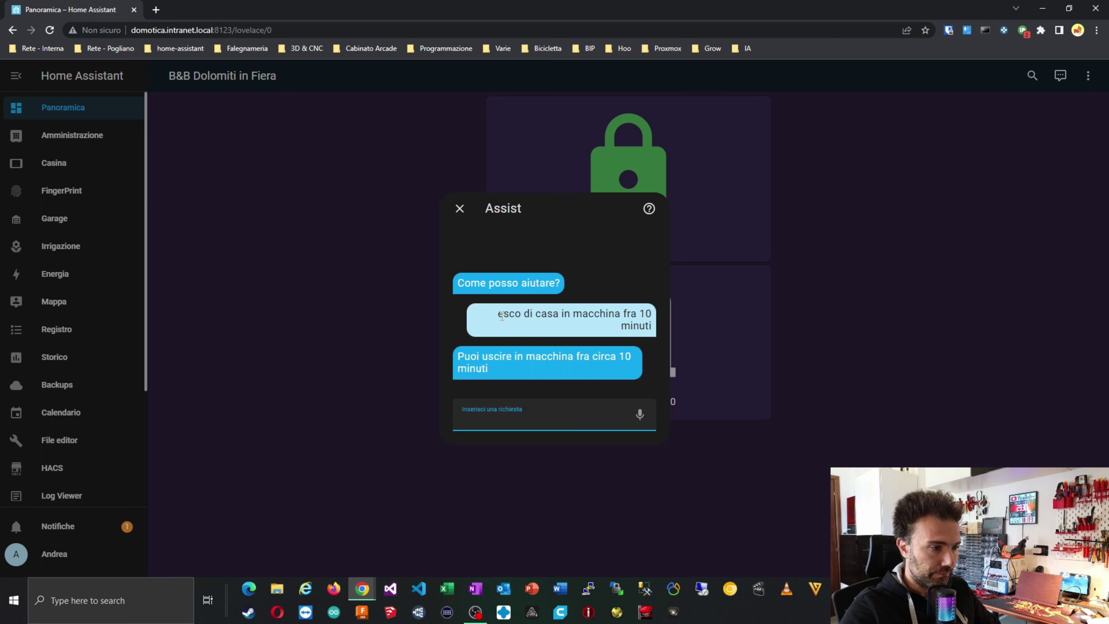
- Copy the sent message from the Assist conversation and submit the same request again
drag(500, 317, 654, 328)
key(ctrl+c)
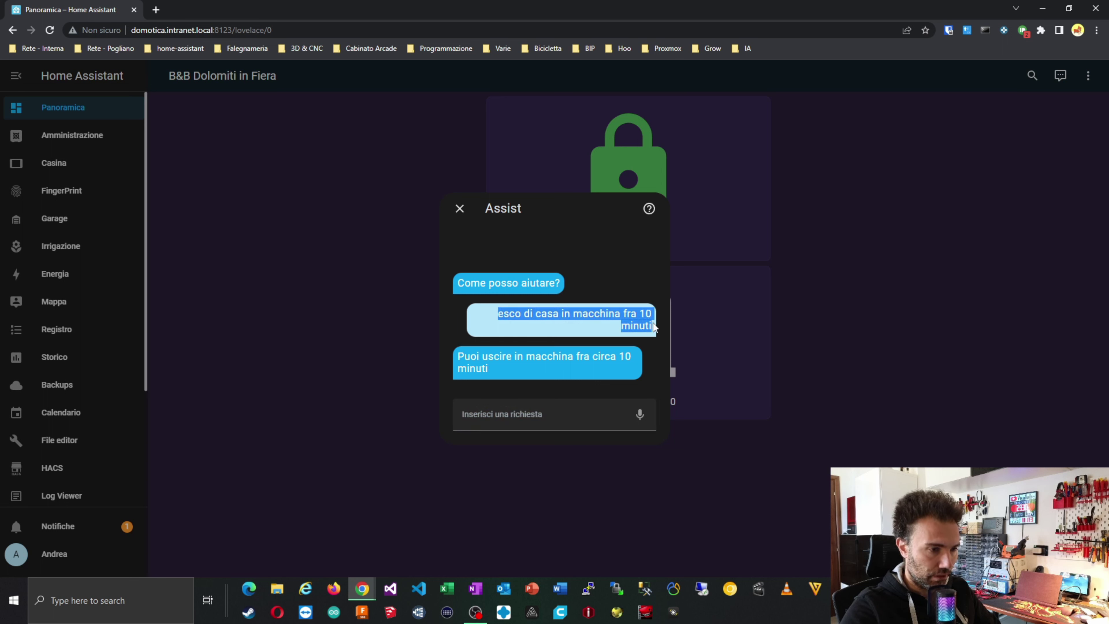
click(489, 411)
key(ctrl+v)
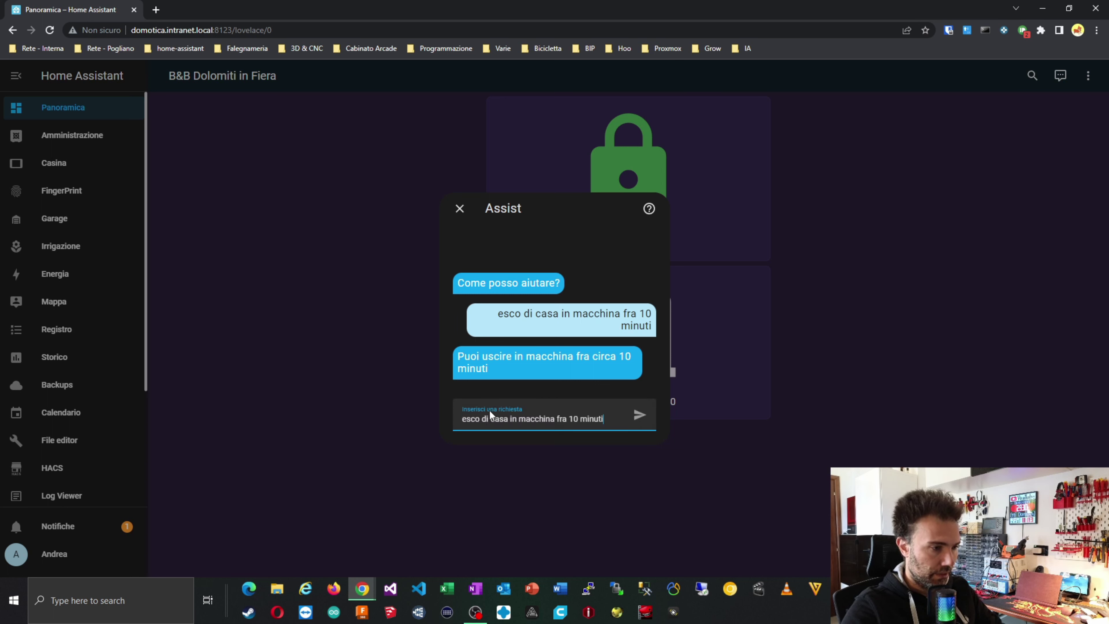
key(Return)
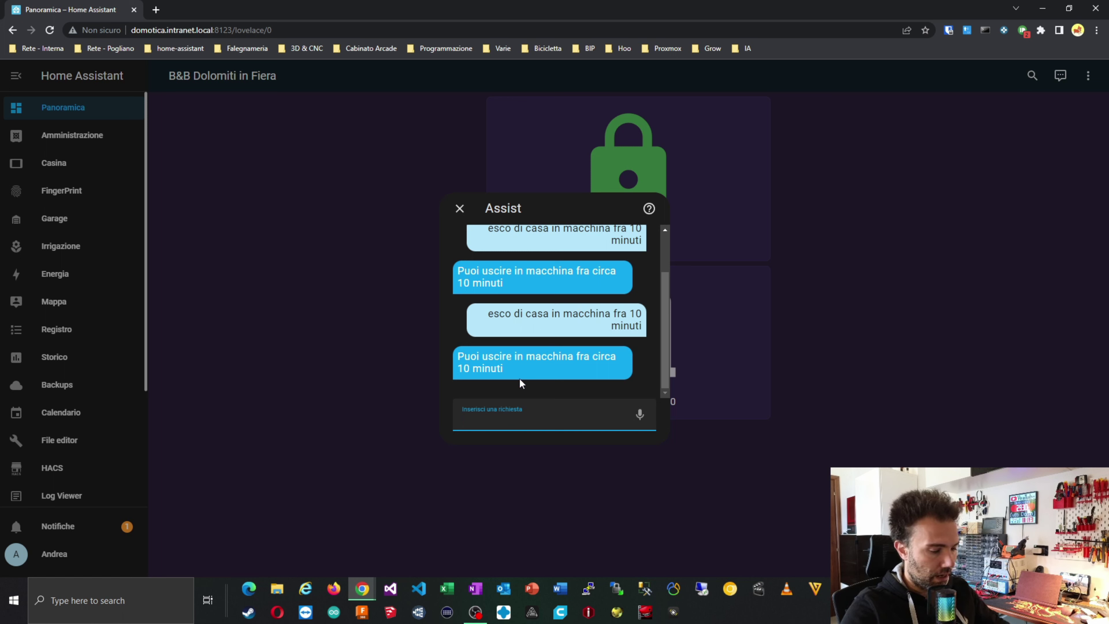
- Send Assist the request "esco di casa in moto fra 20 minuti", followed by "esco di casa in macchina fra 10 minuti"
text(esco di casa in macchina fra 10 minuti)
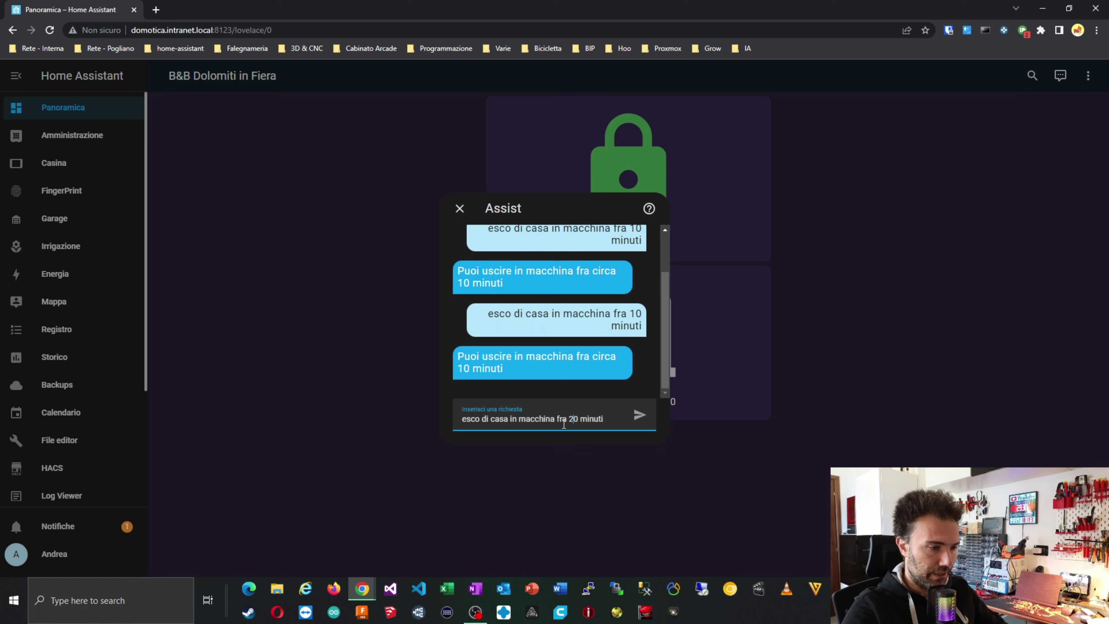
double_click(532, 414)
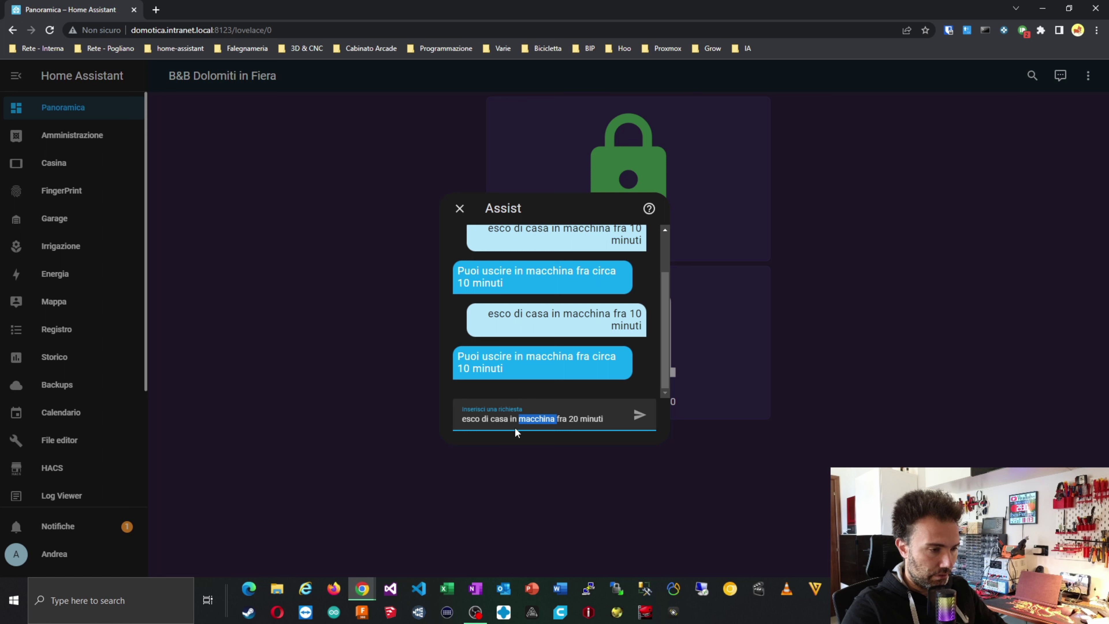
drag(510, 418, 528, 420)
double_click(531, 419)
text(moto)
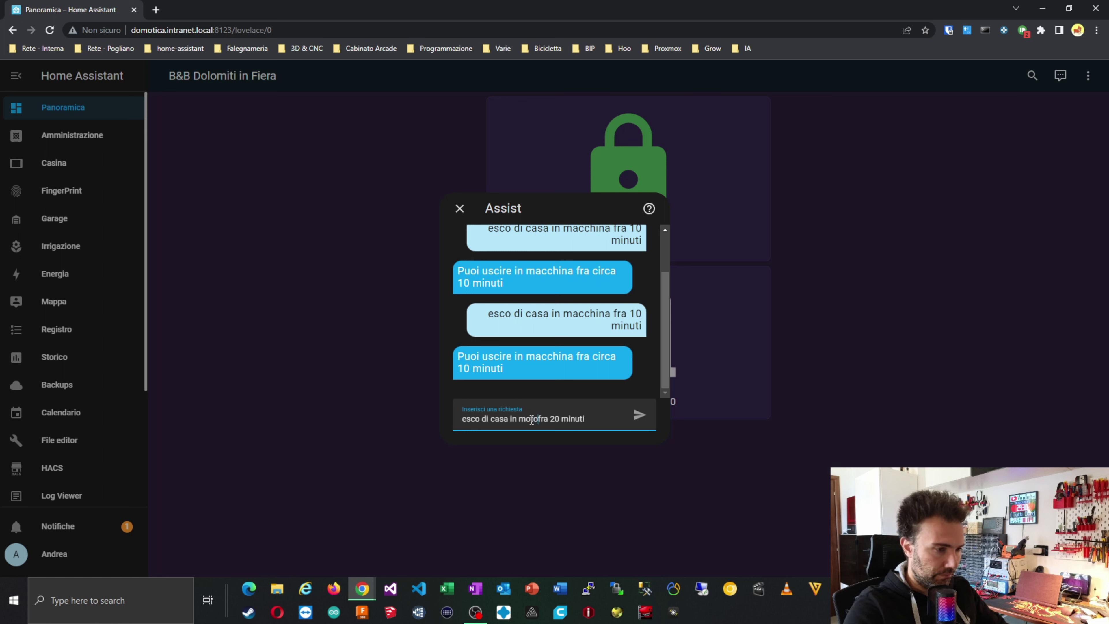
key(Return)
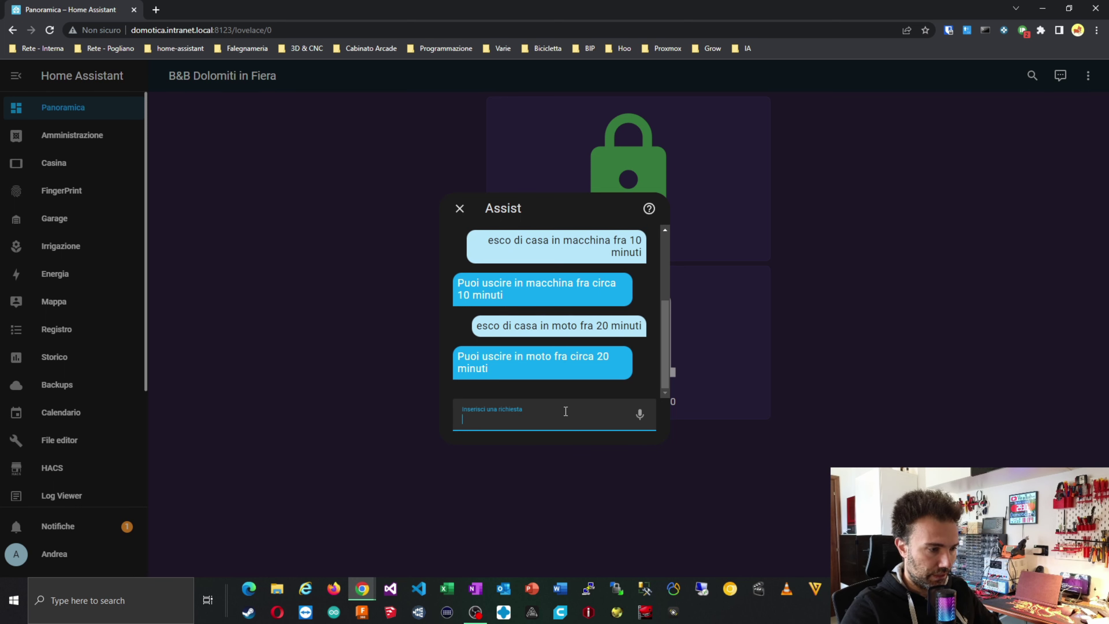
text(esco di casa in macchina fra 10 minuti)
key(Return)
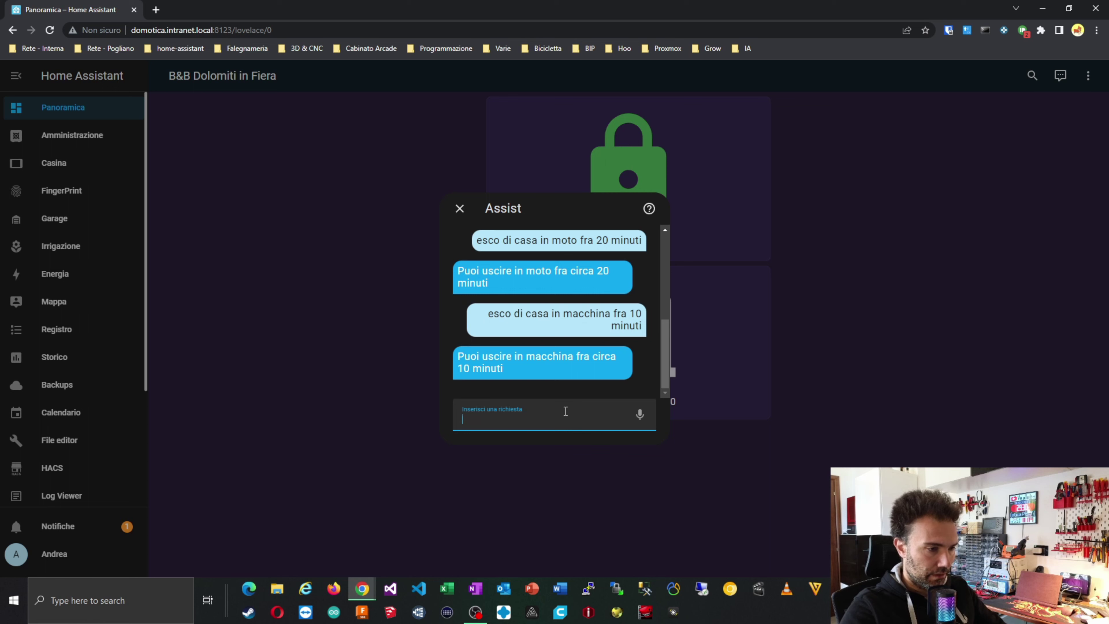